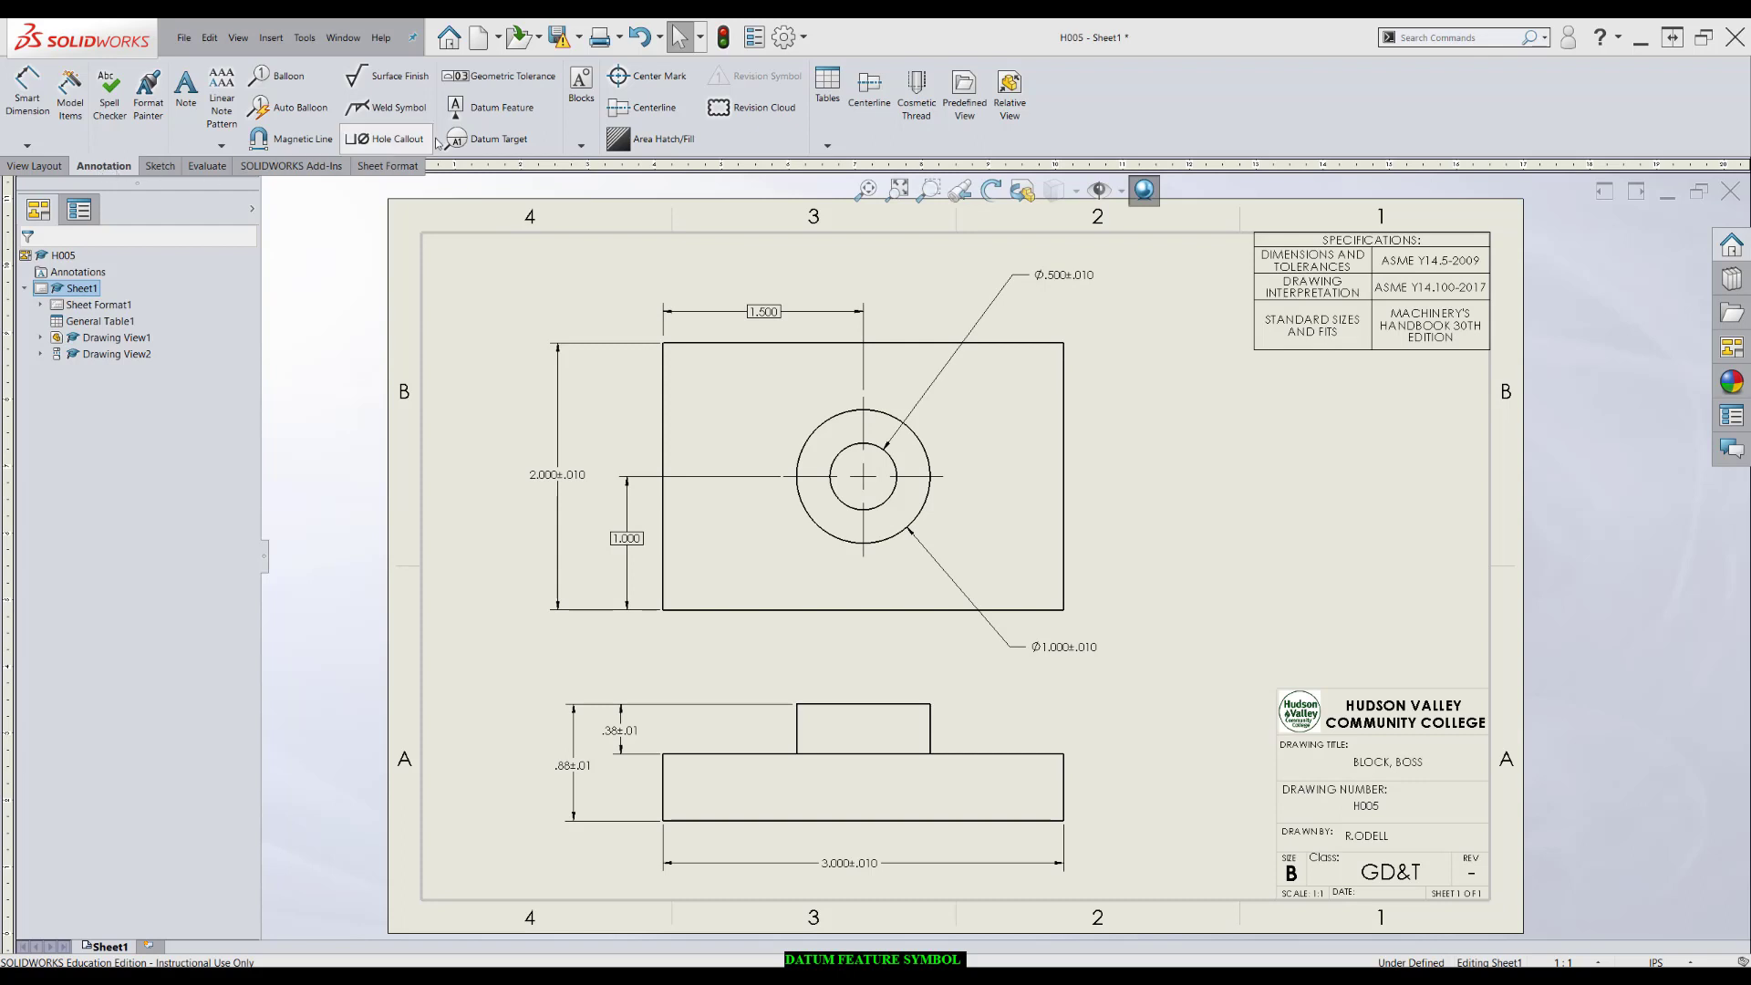
Step: Launch the Datum Feature tool from the Annotation tab
left_click(485, 111)
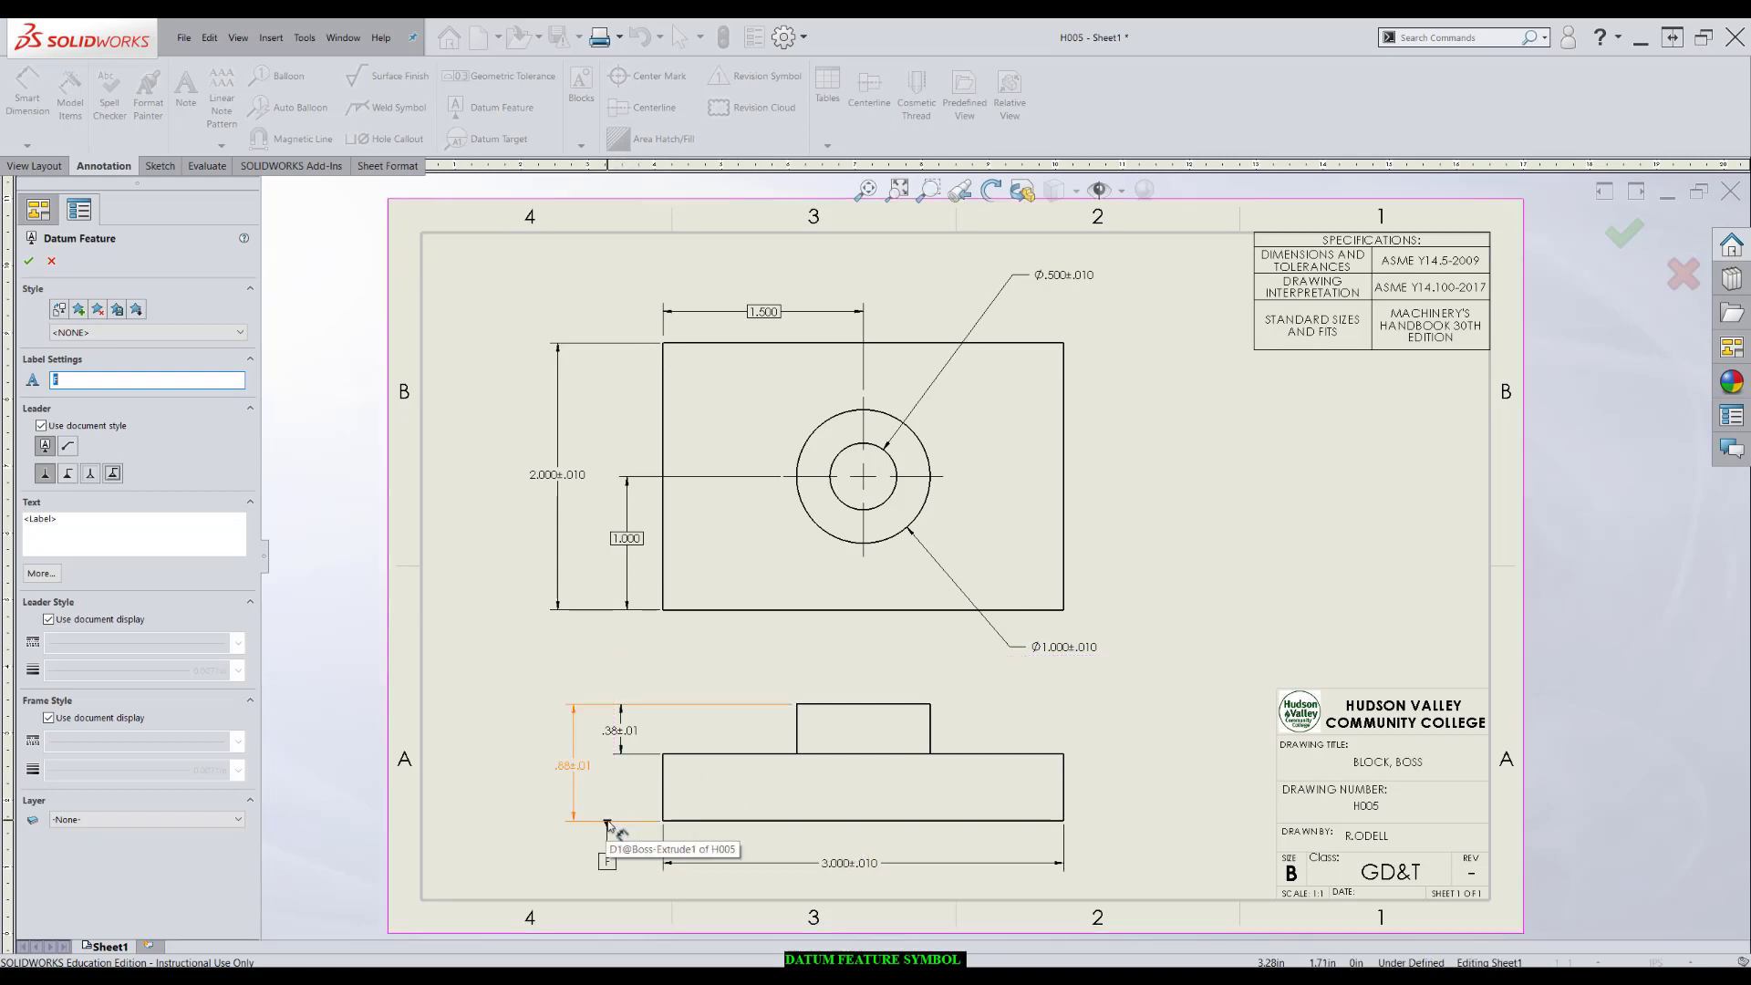
Step: Attach datum F to the side view's bottom edge and place it below
left_click(744, 823)
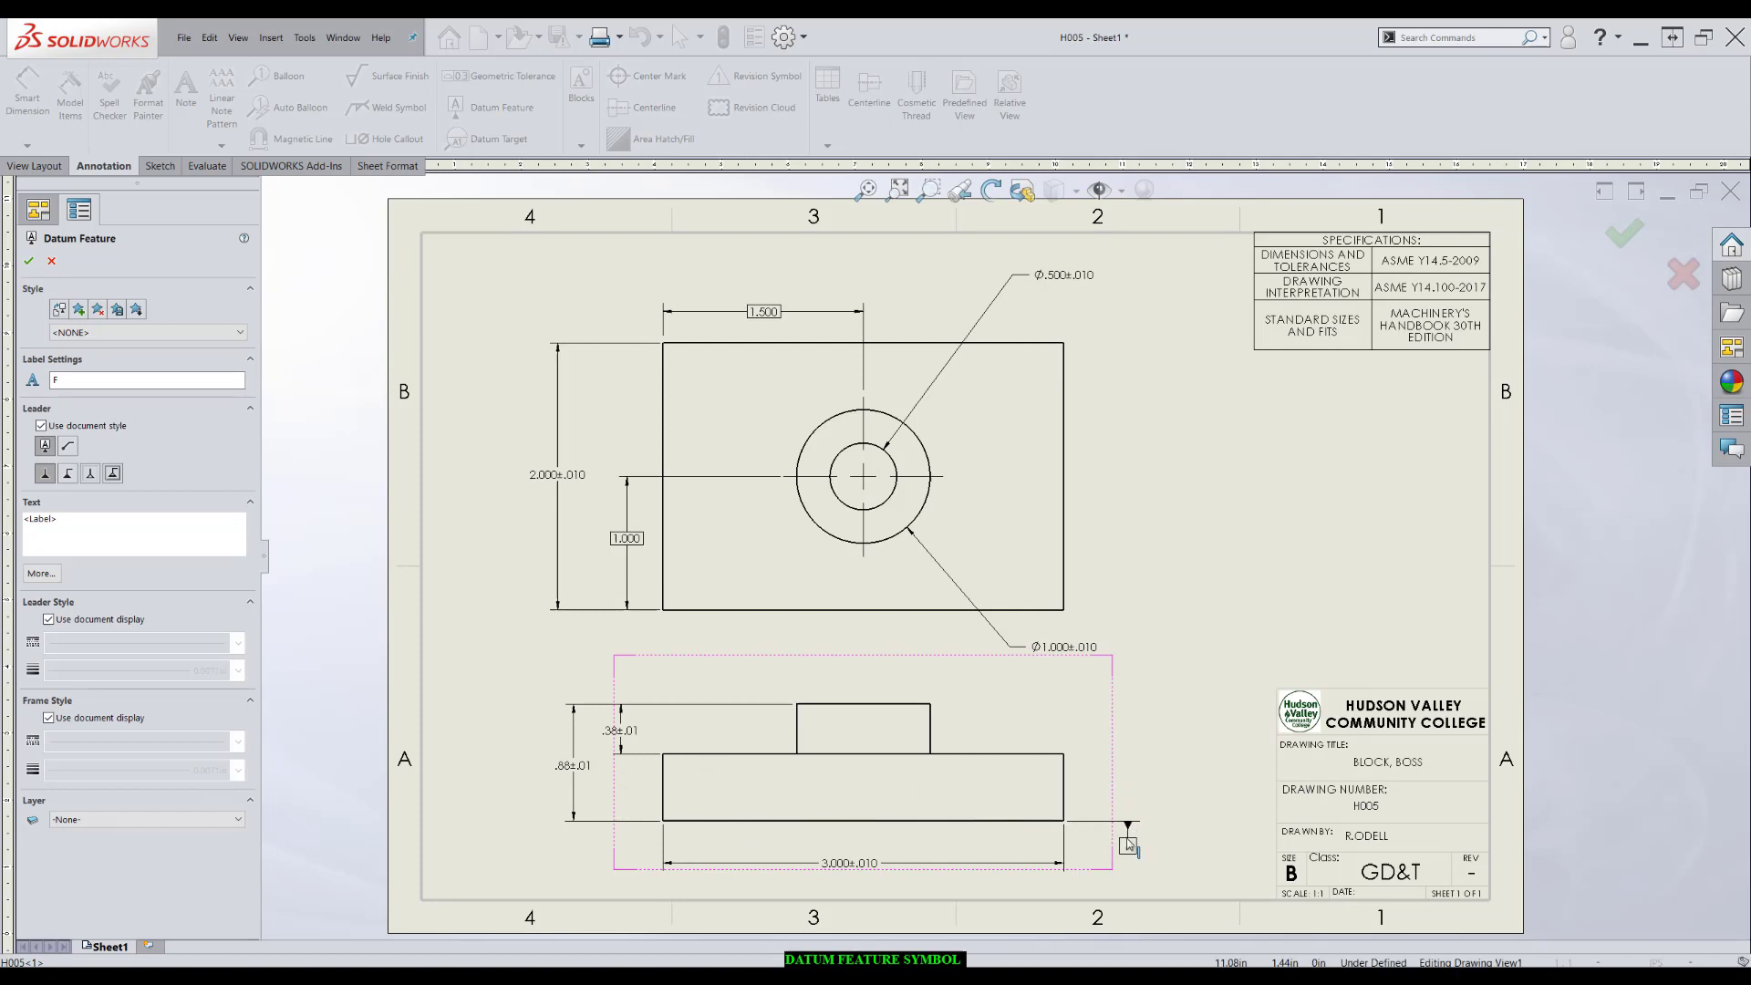
left_click(526, 848)
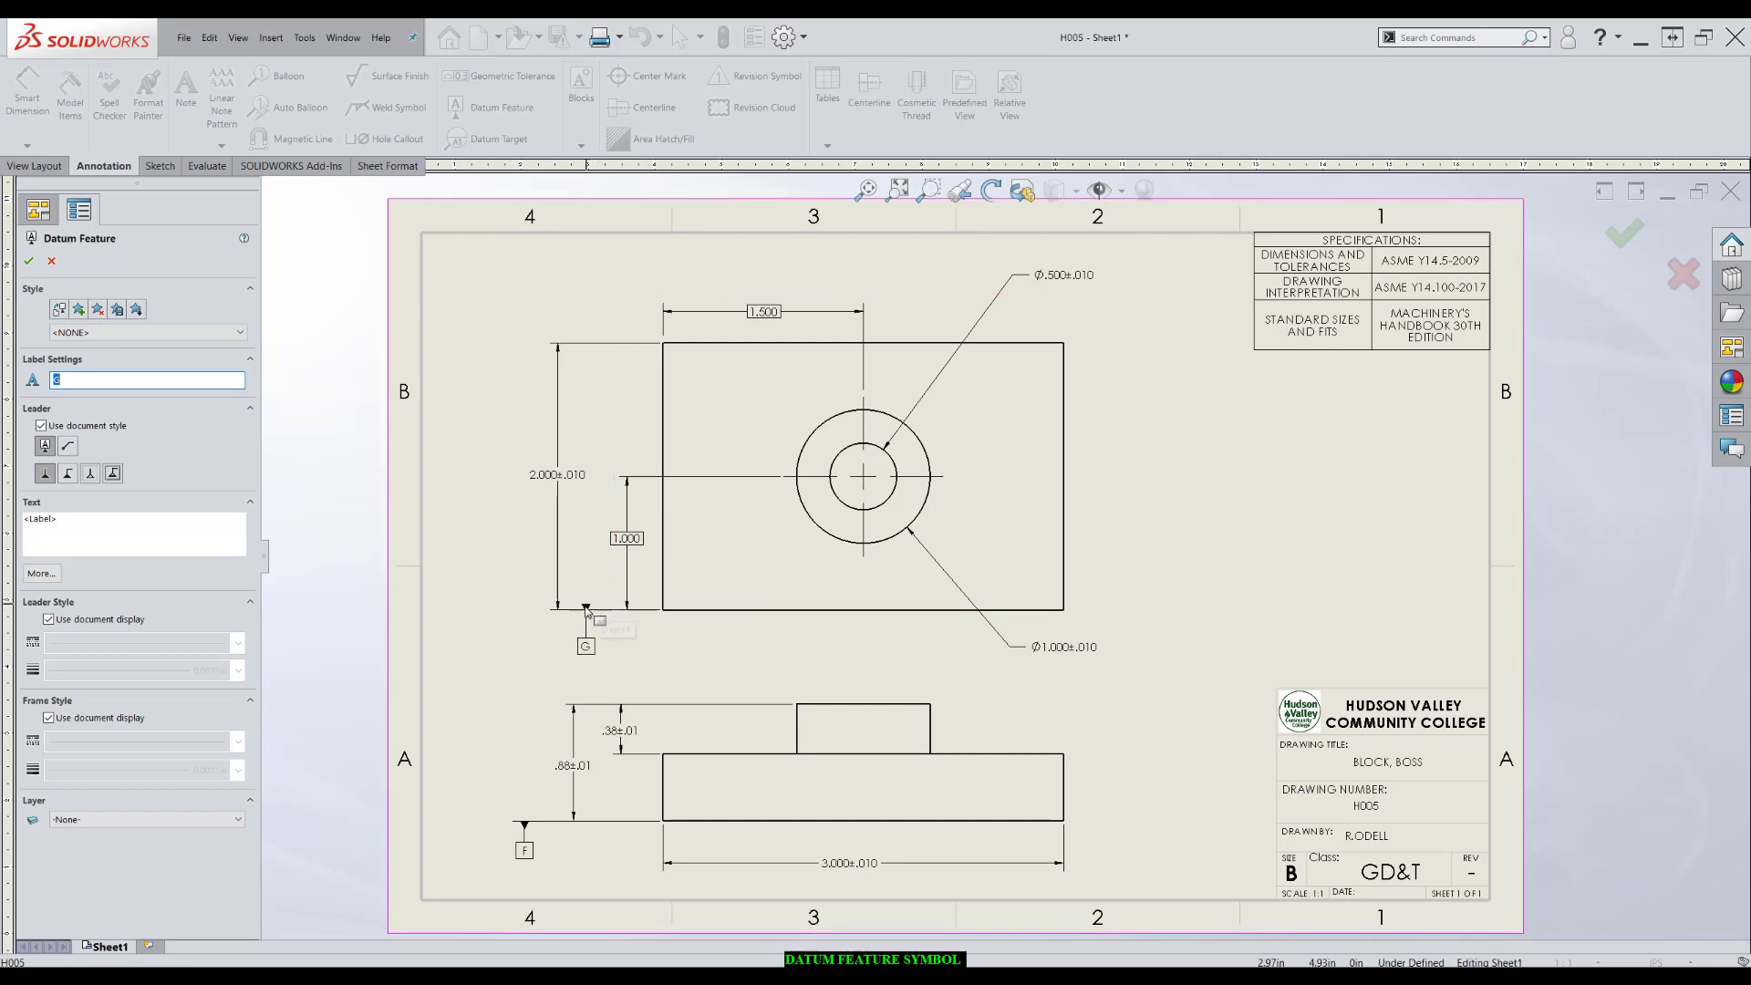
Step: Place datum G below the 2.000 extension line and datum H at the upper view's top edge
left_click(615, 610)
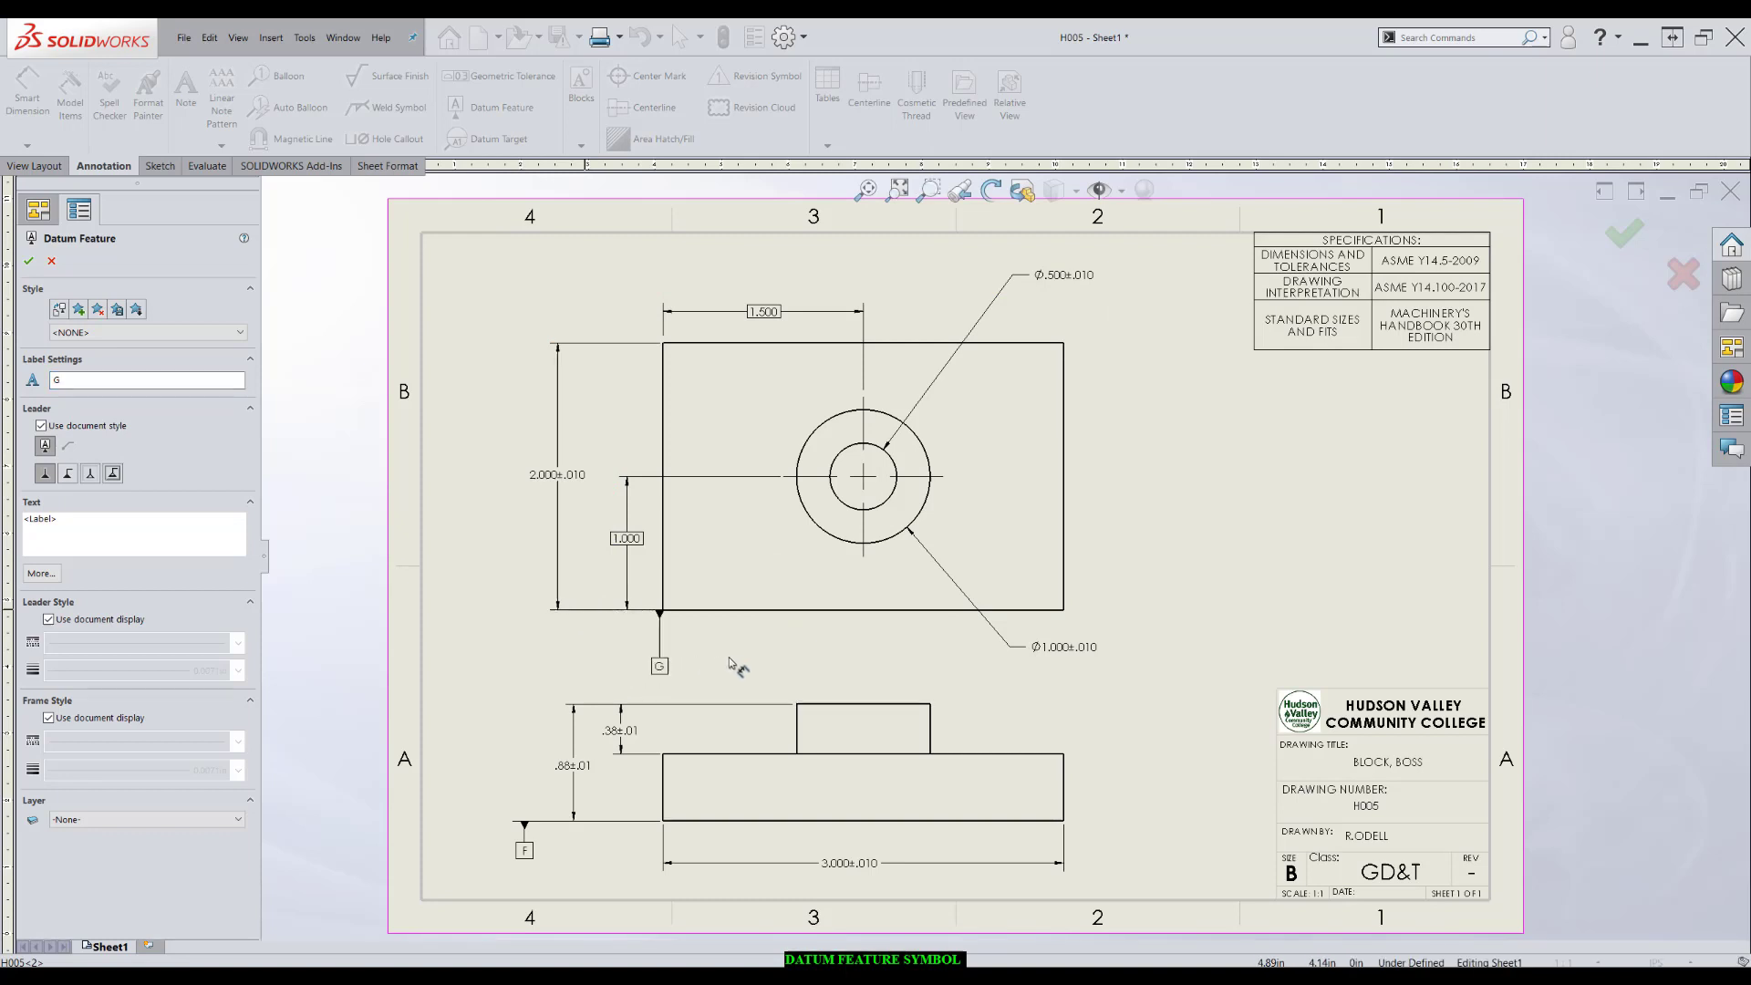
left_click(516, 646)
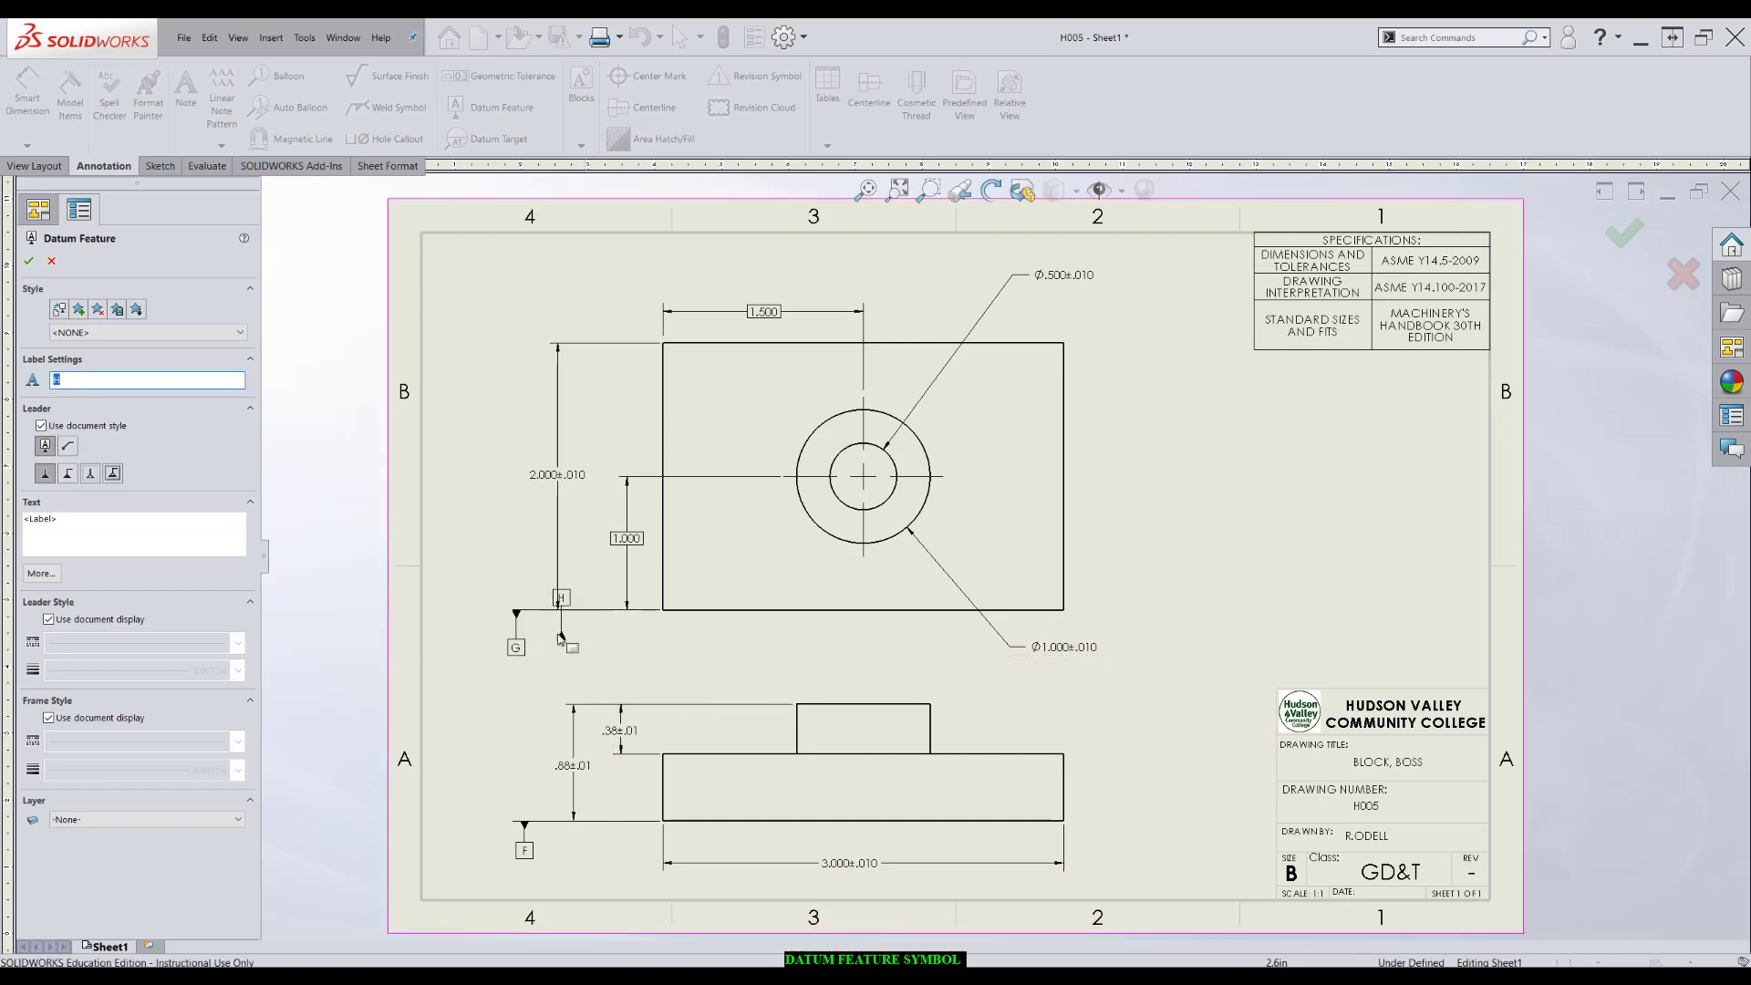
left_click(521, 609)
left_click(536, 656)
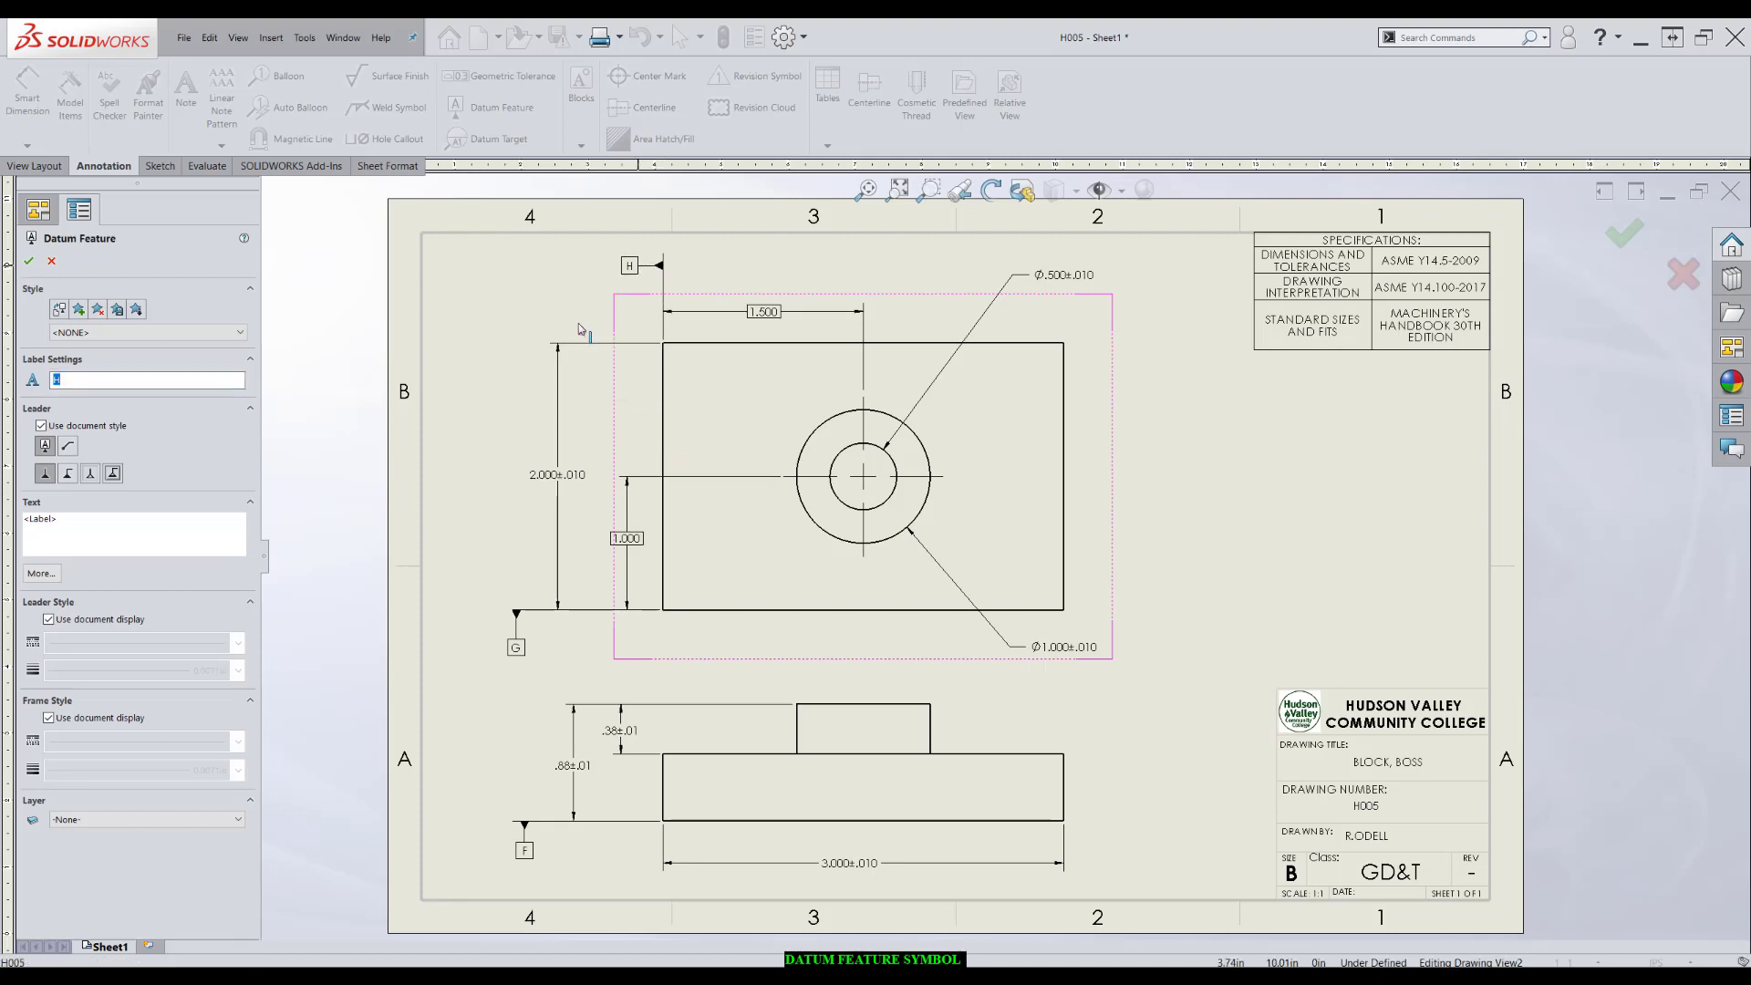
left_click(639, 269)
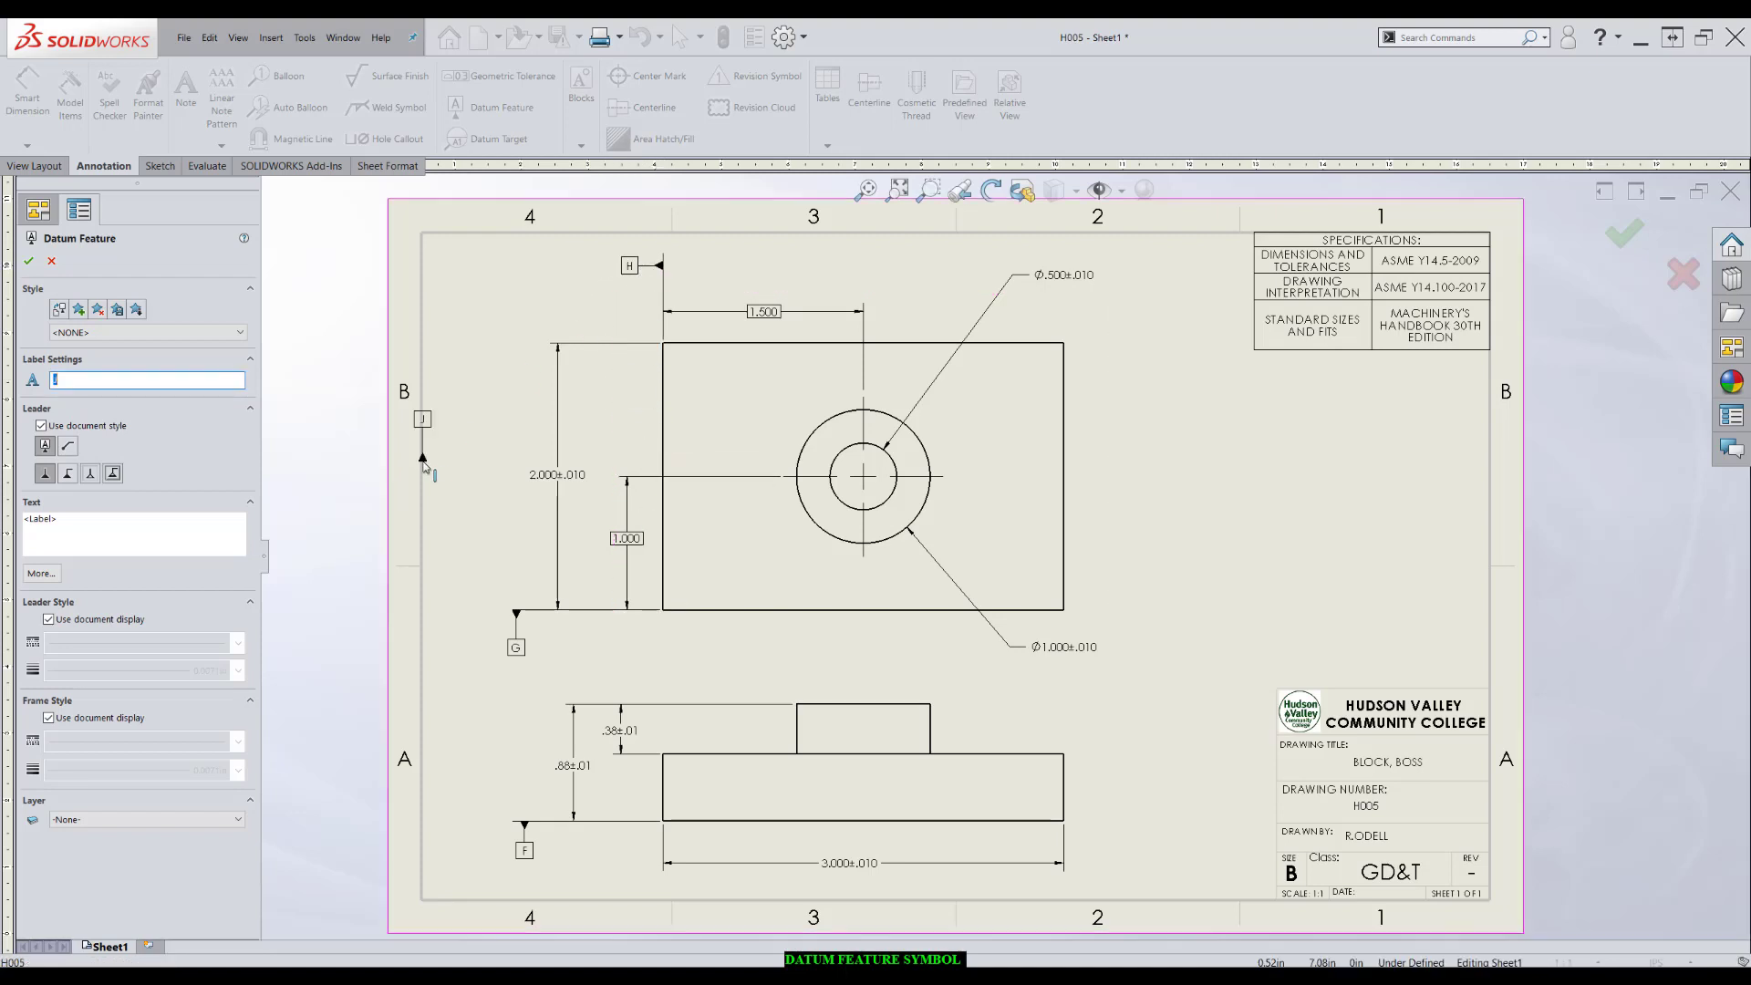
Step: Close the Datum Feature tool and delete datum symbols G and H
left_click(30, 261)
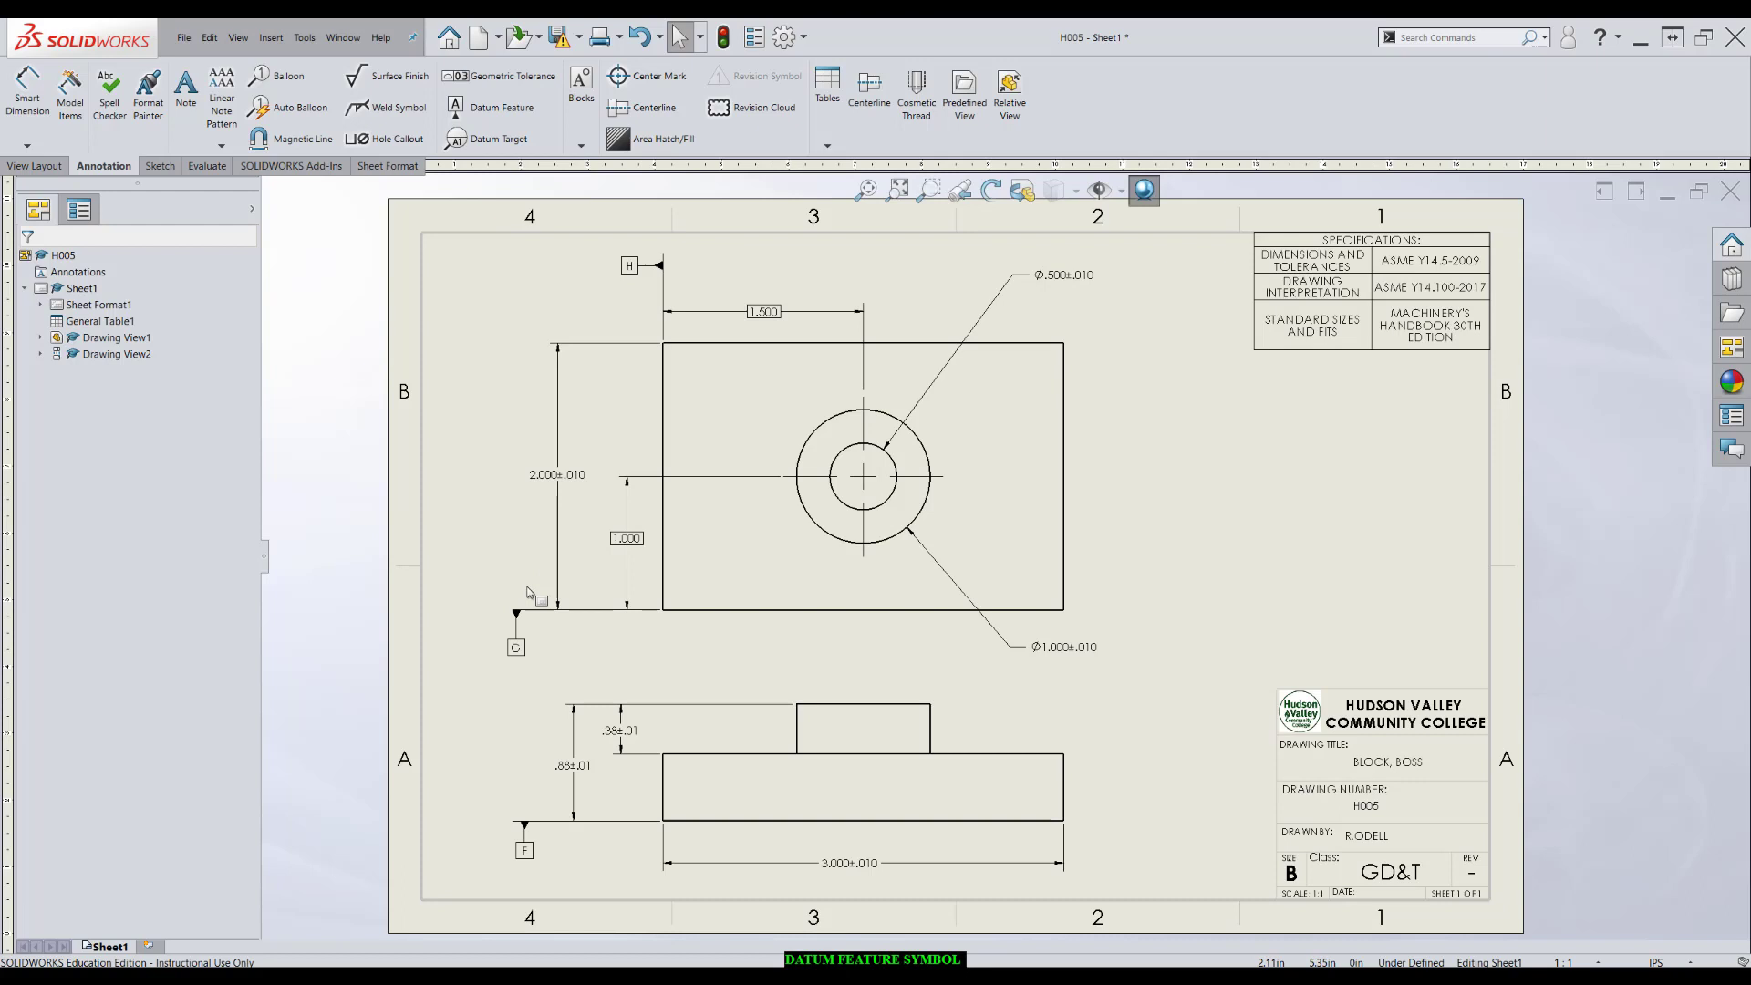
left_click(514, 645)
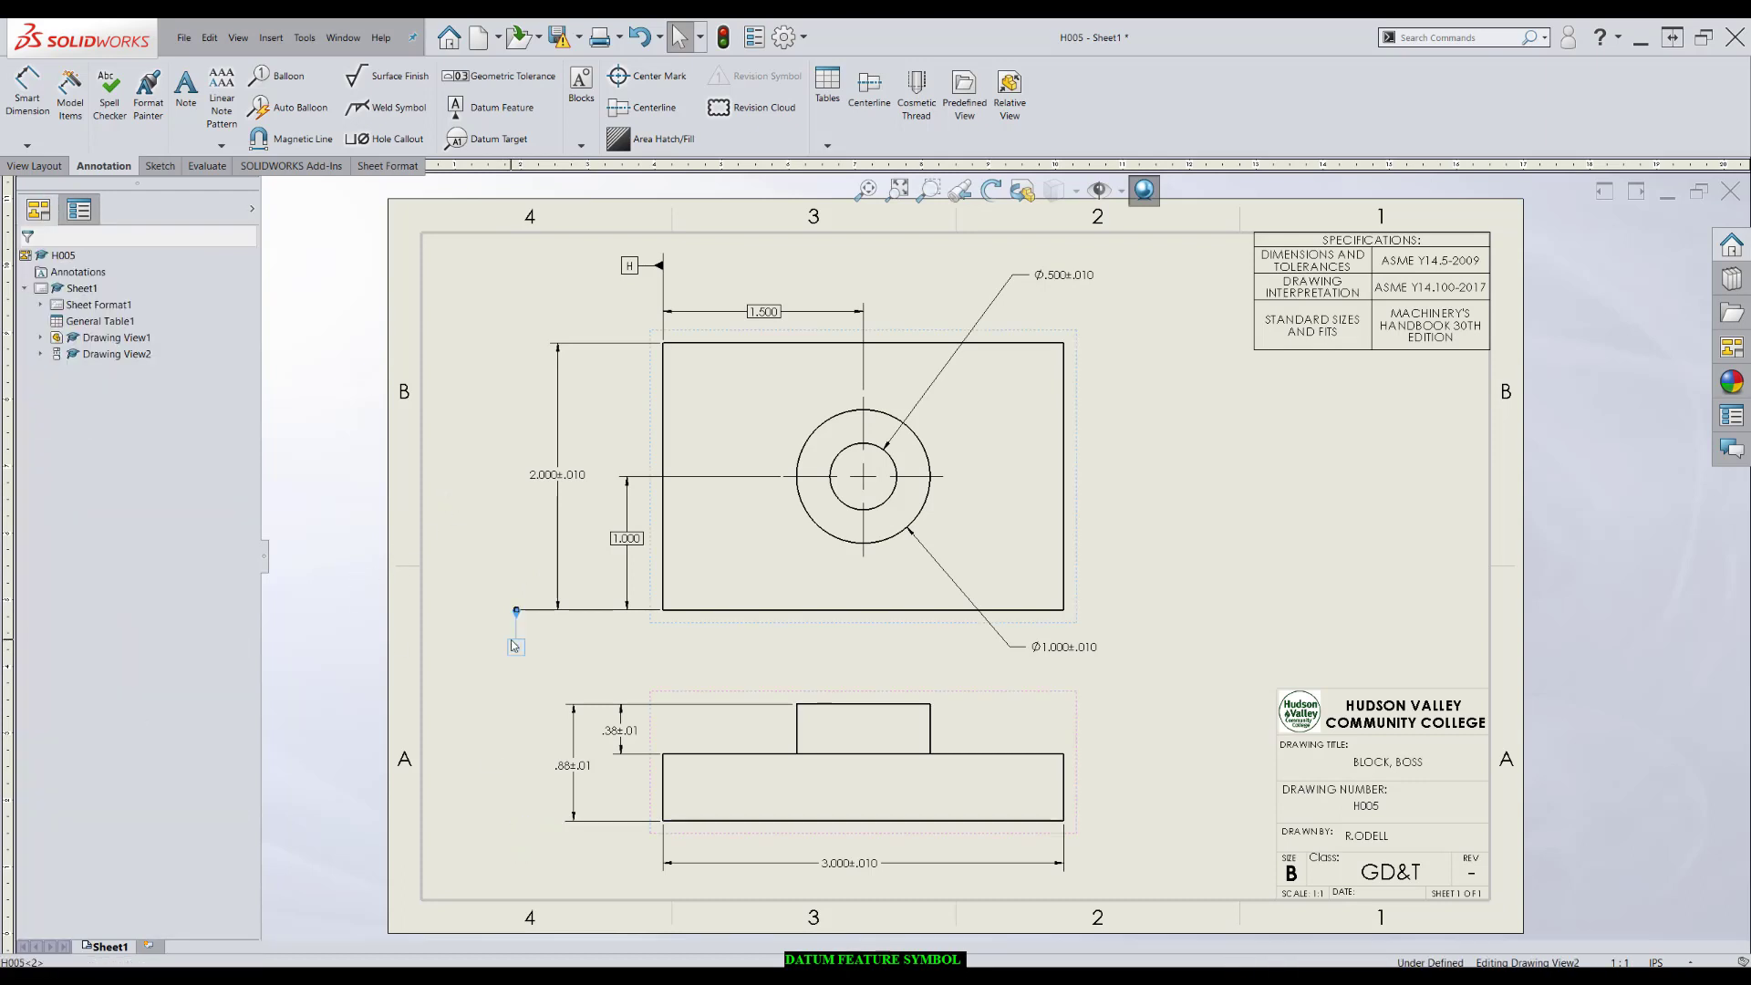
key("Delete")
left_click(629, 266)
key("Delete")
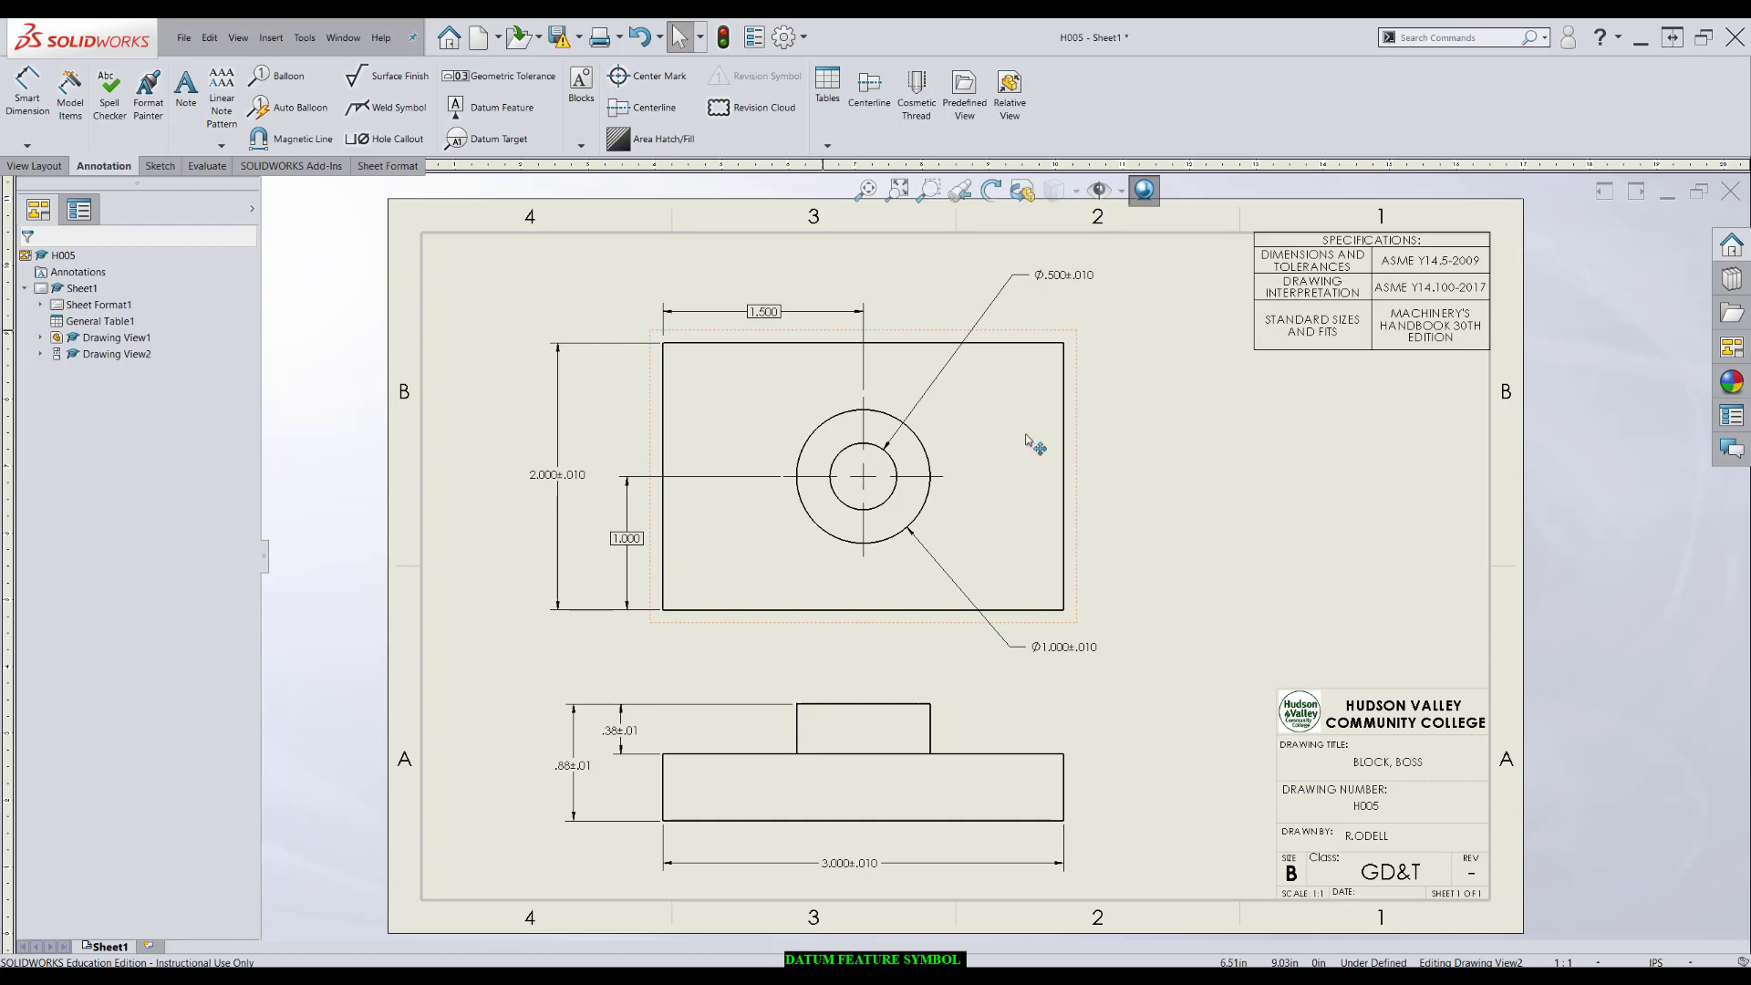
Step: Place datum J left of the 3.000 dimension, K atop 2.000, and L at the bottom edge
left_click(490, 109)
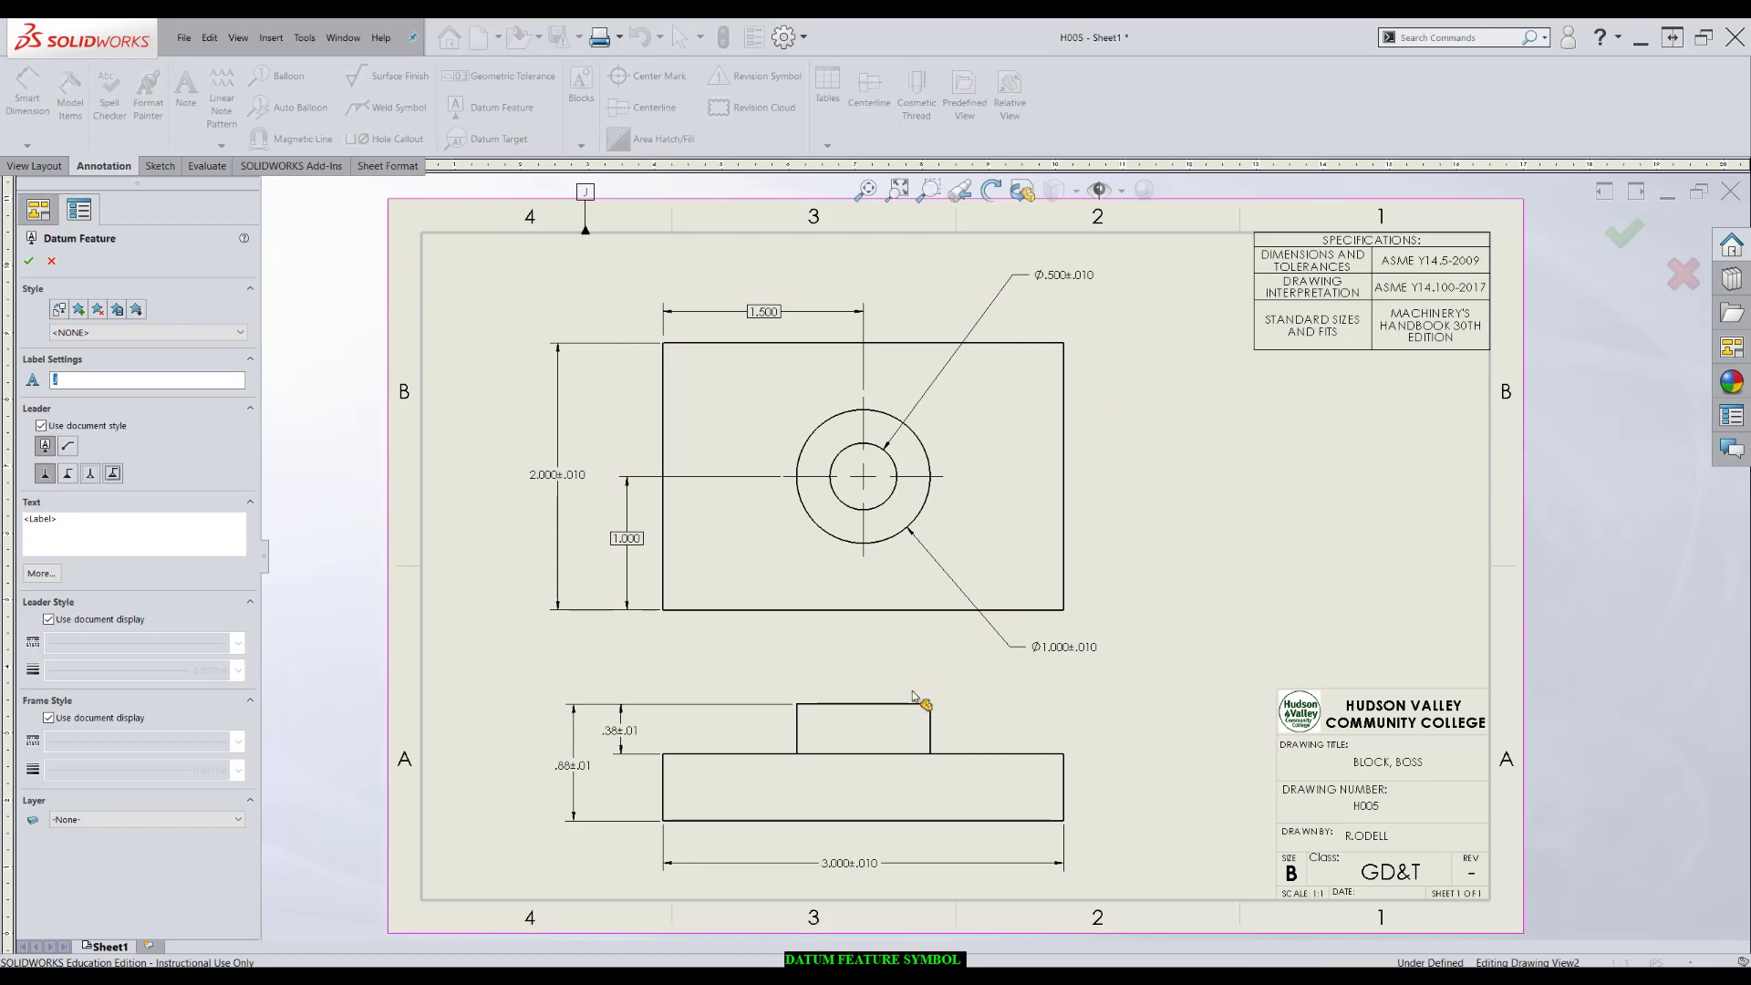
left_click(855, 863)
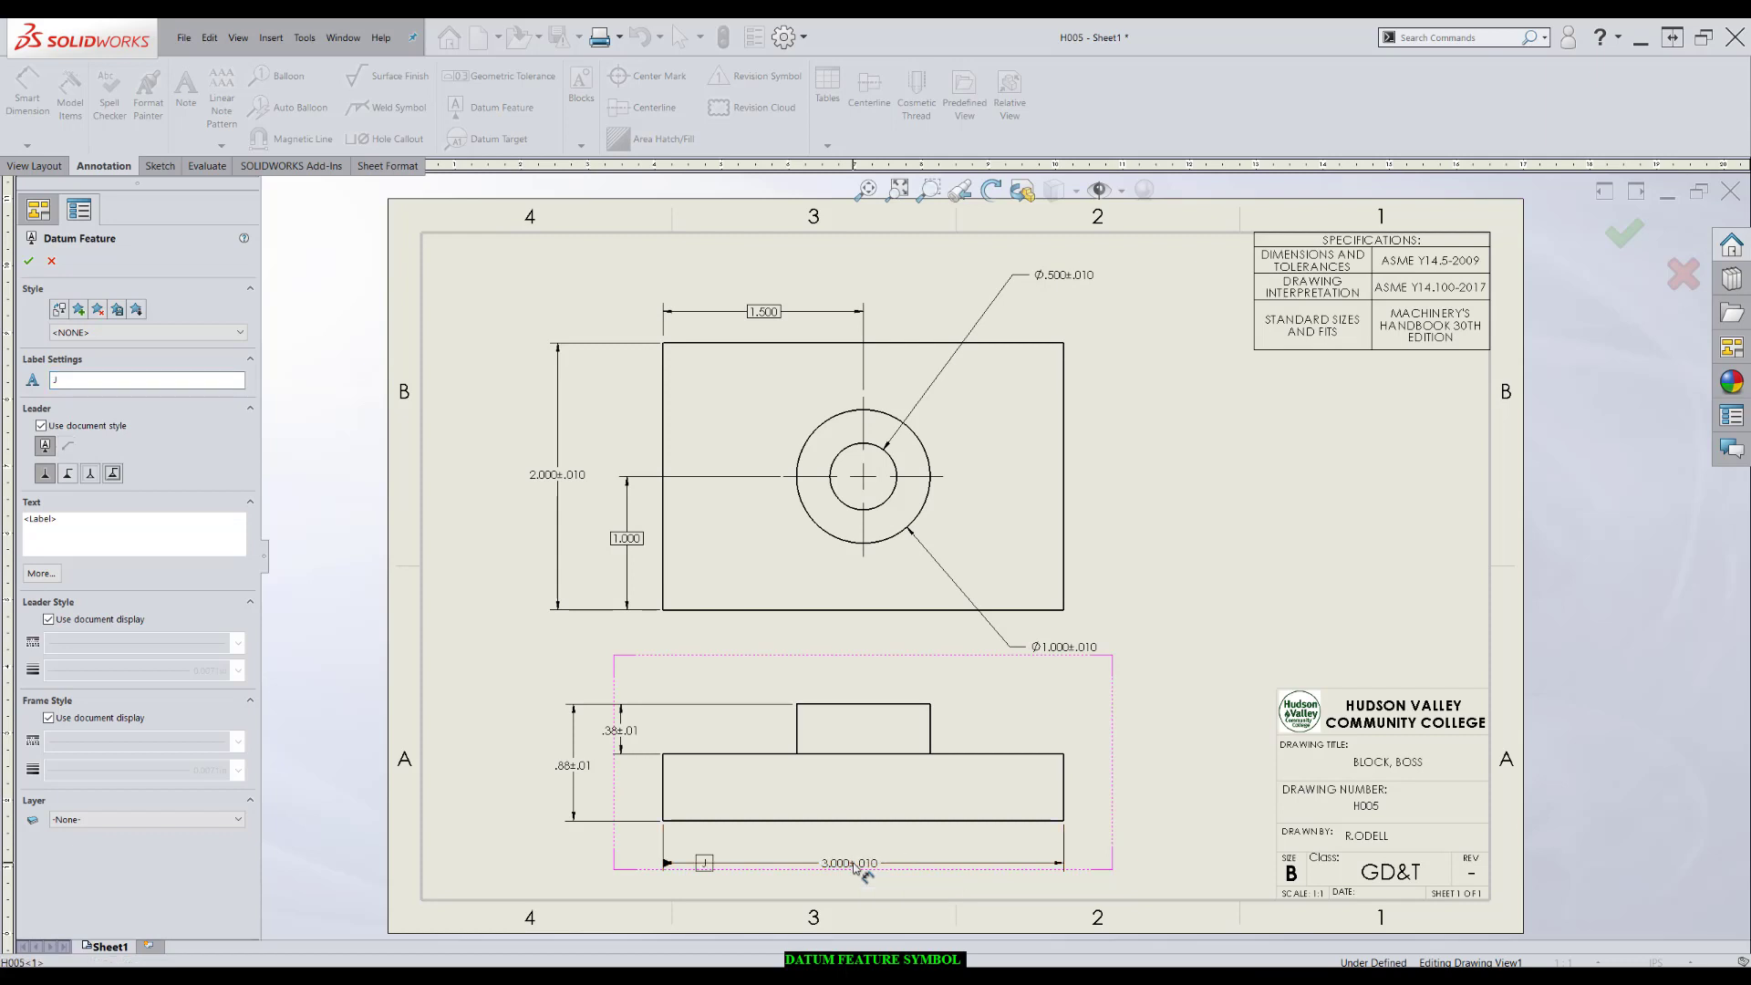
left_click(631, 863)
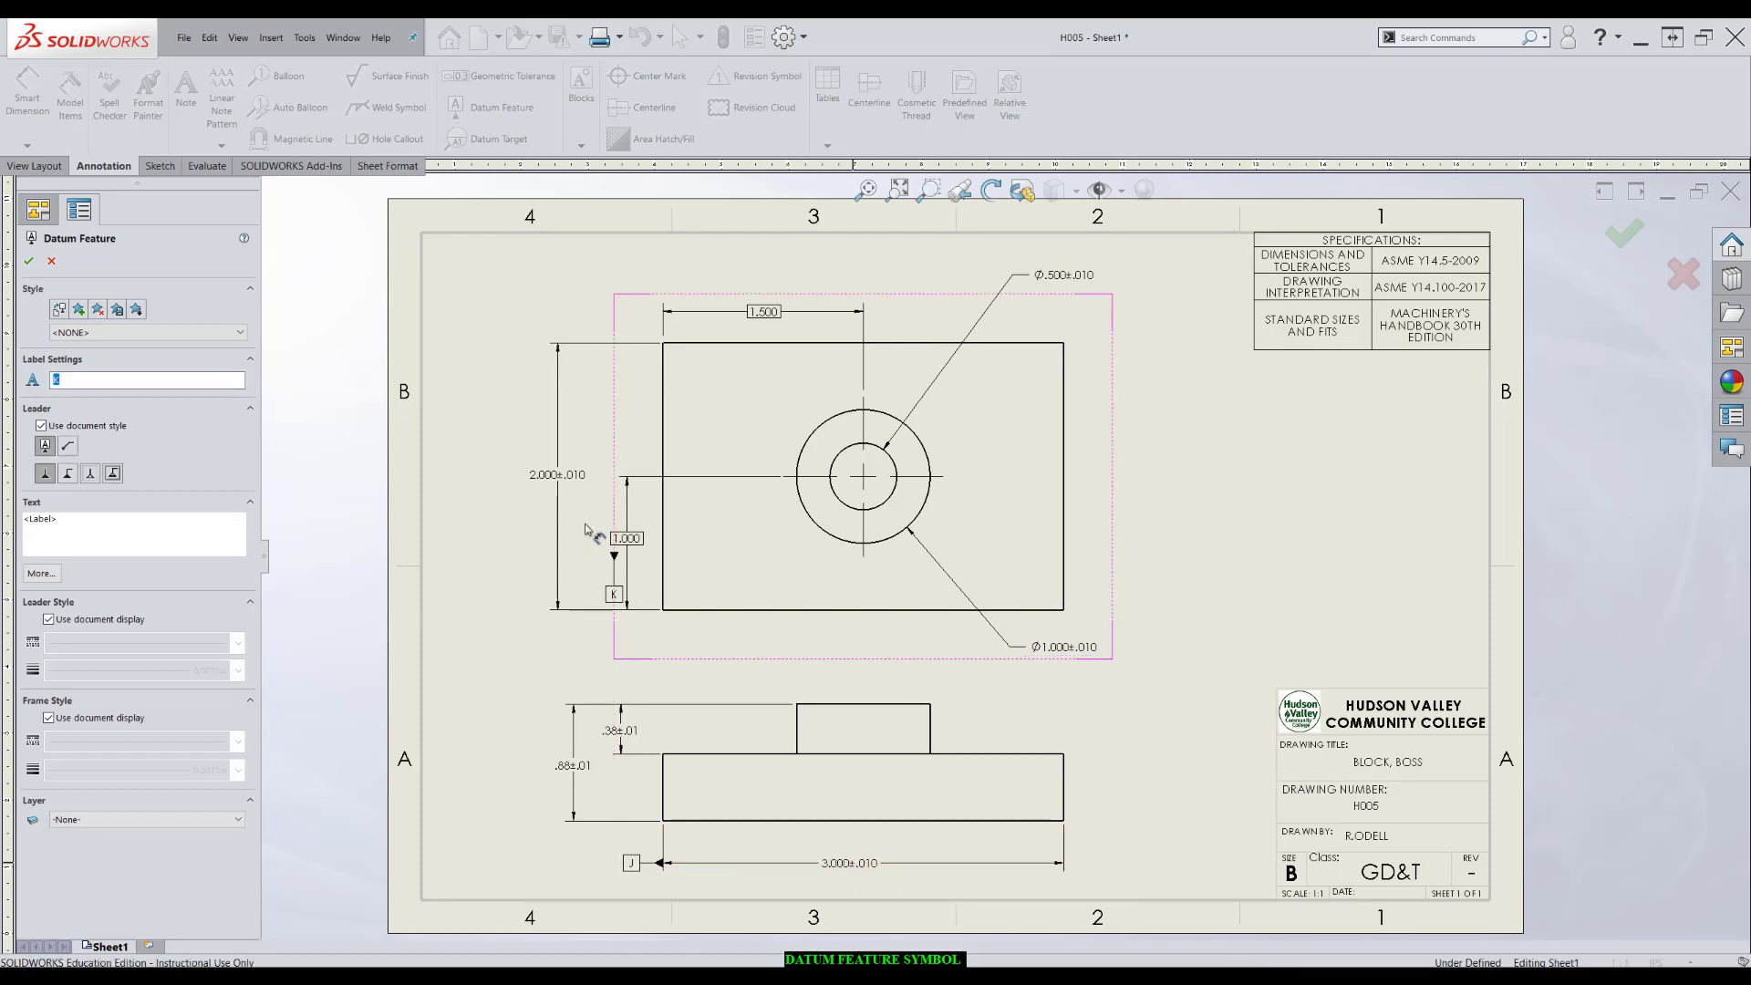
left_click(561, 488)
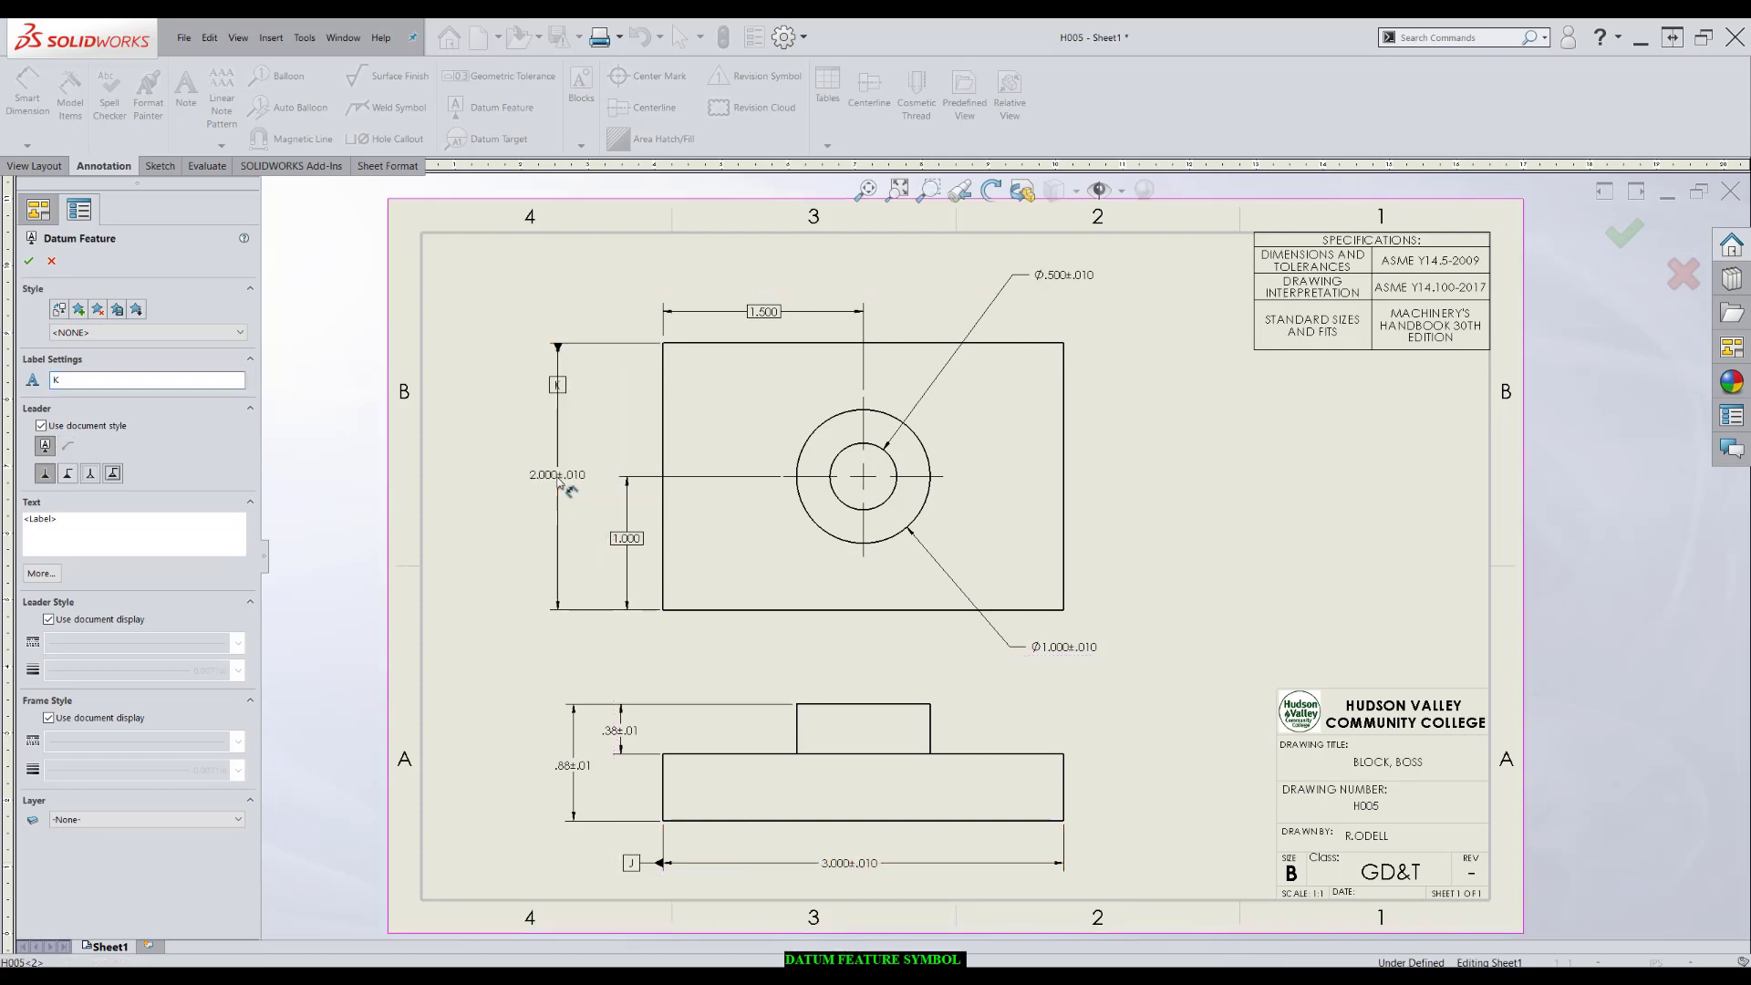
left_click(567, 319)
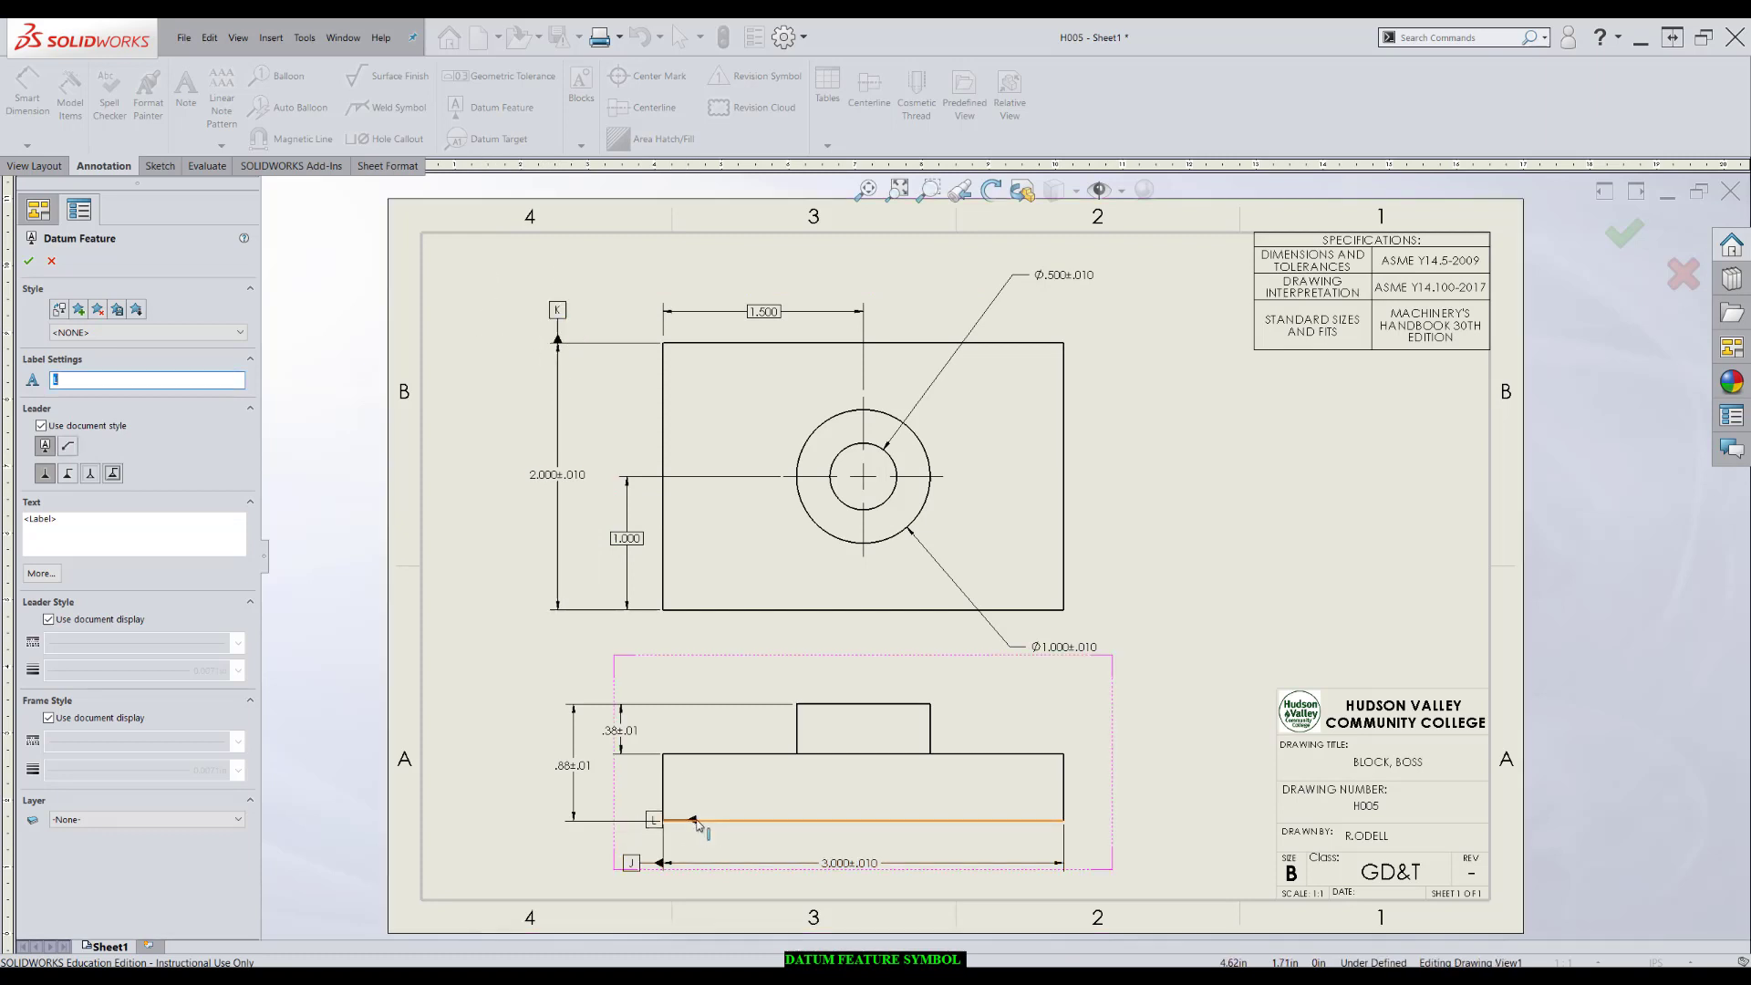
left_click(682, 788)
left_click(501, 840)
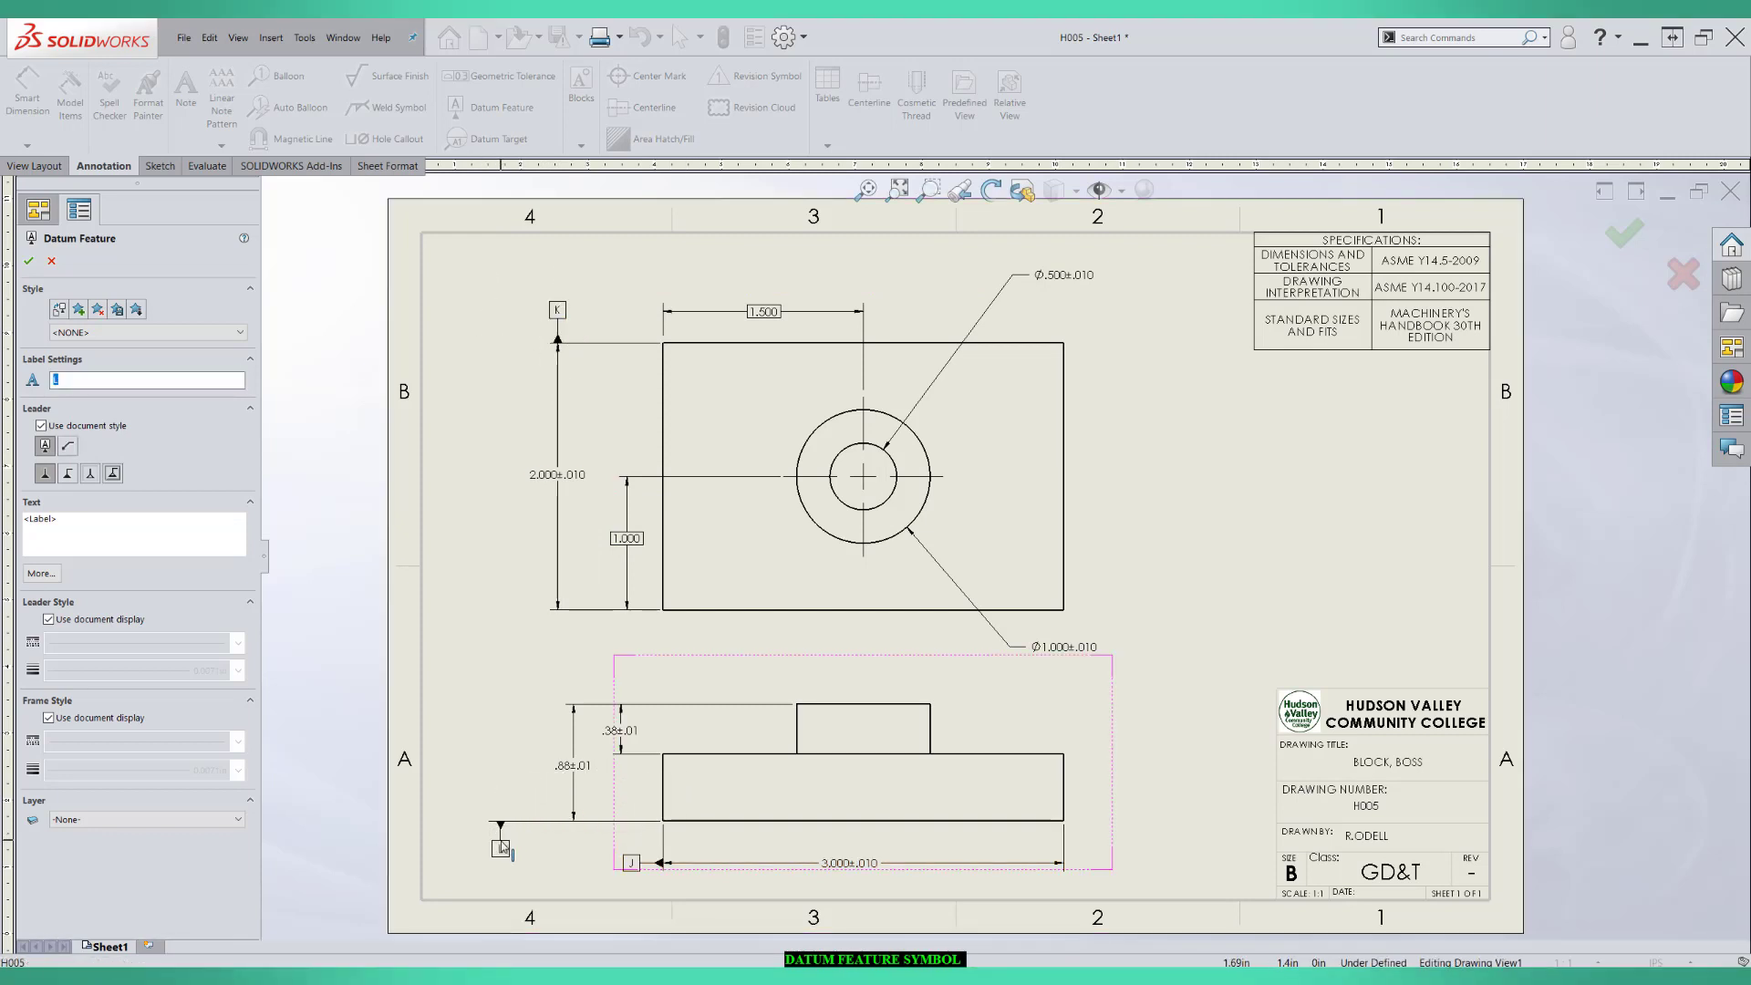
left_click(28, 262)
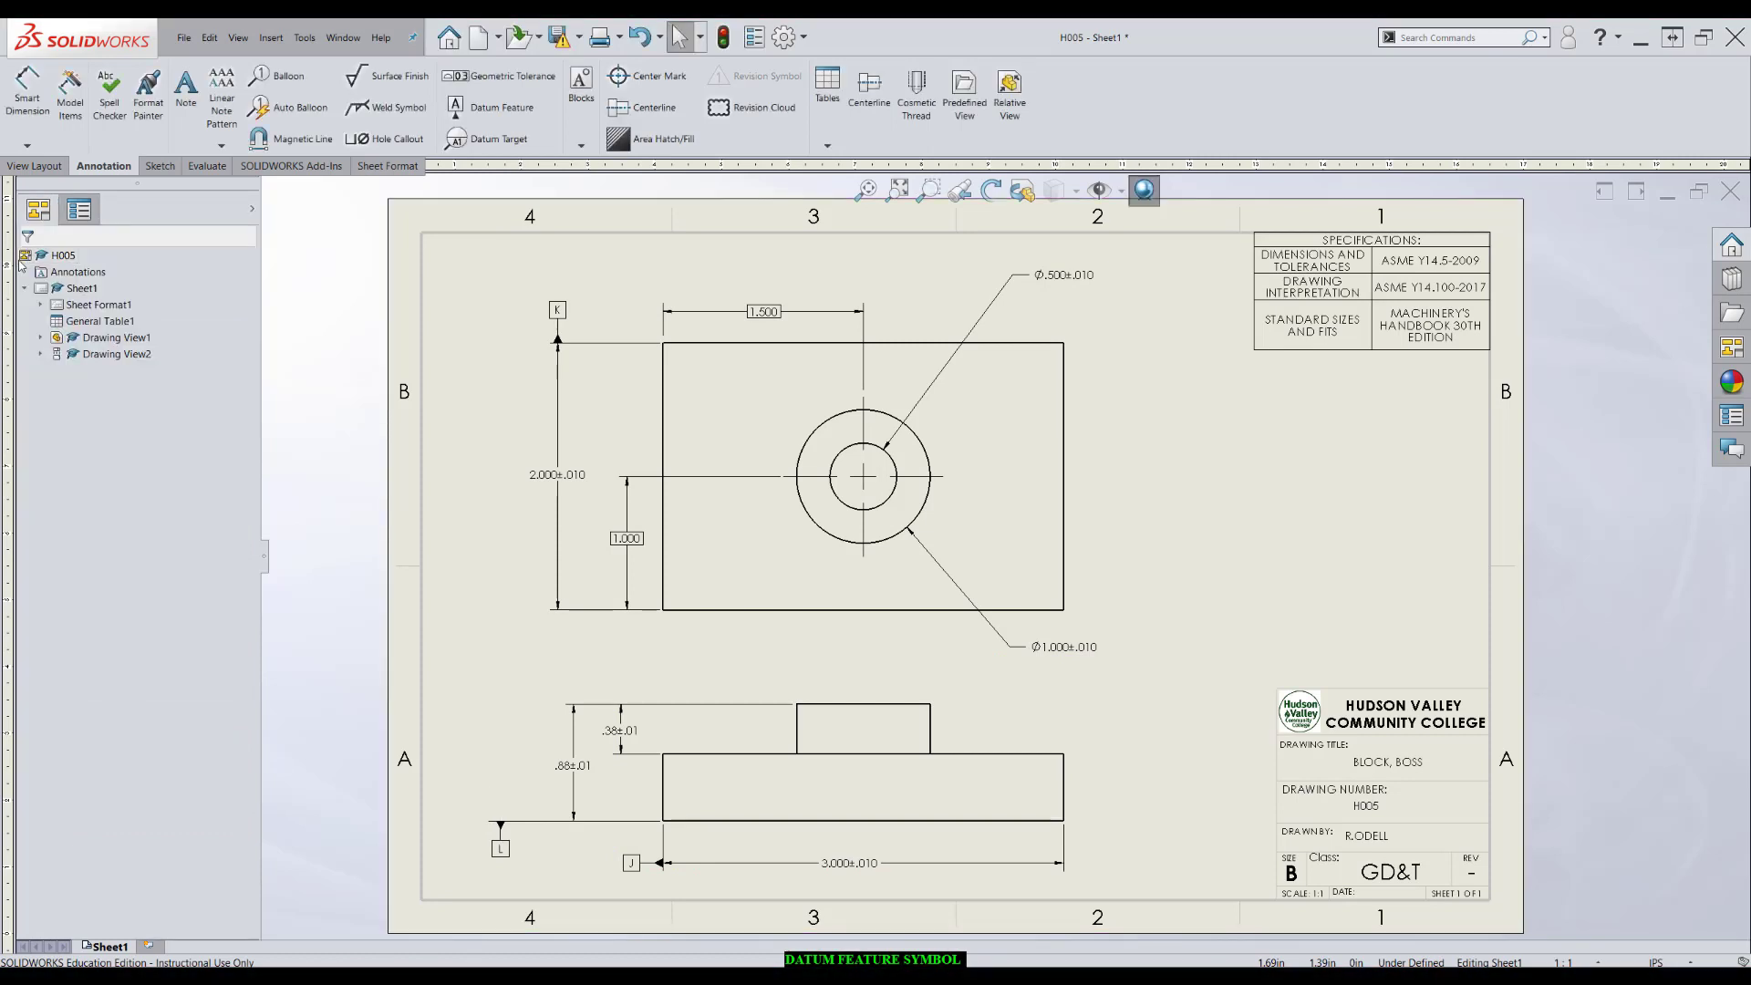
Step: Nudge datum J left along its dimension and raise datum K slightly
left_click(632, 860)
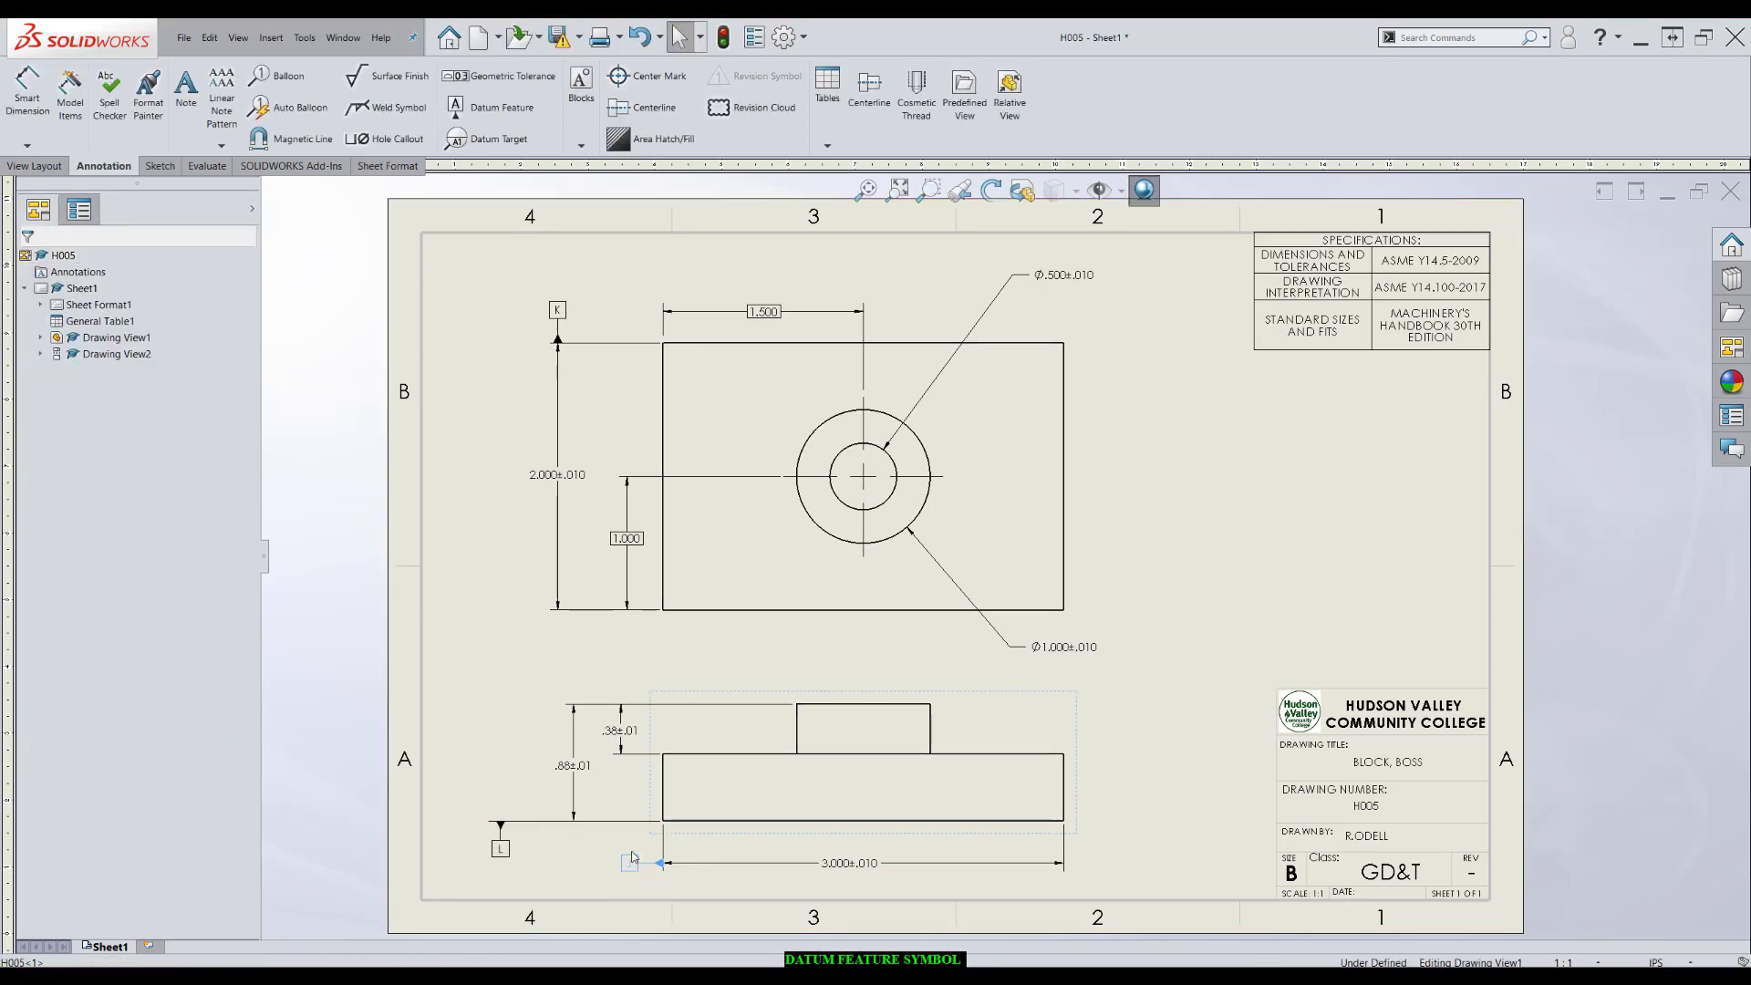
left_click_drag(632, 857, 623, 899)
left_click(557, 310)
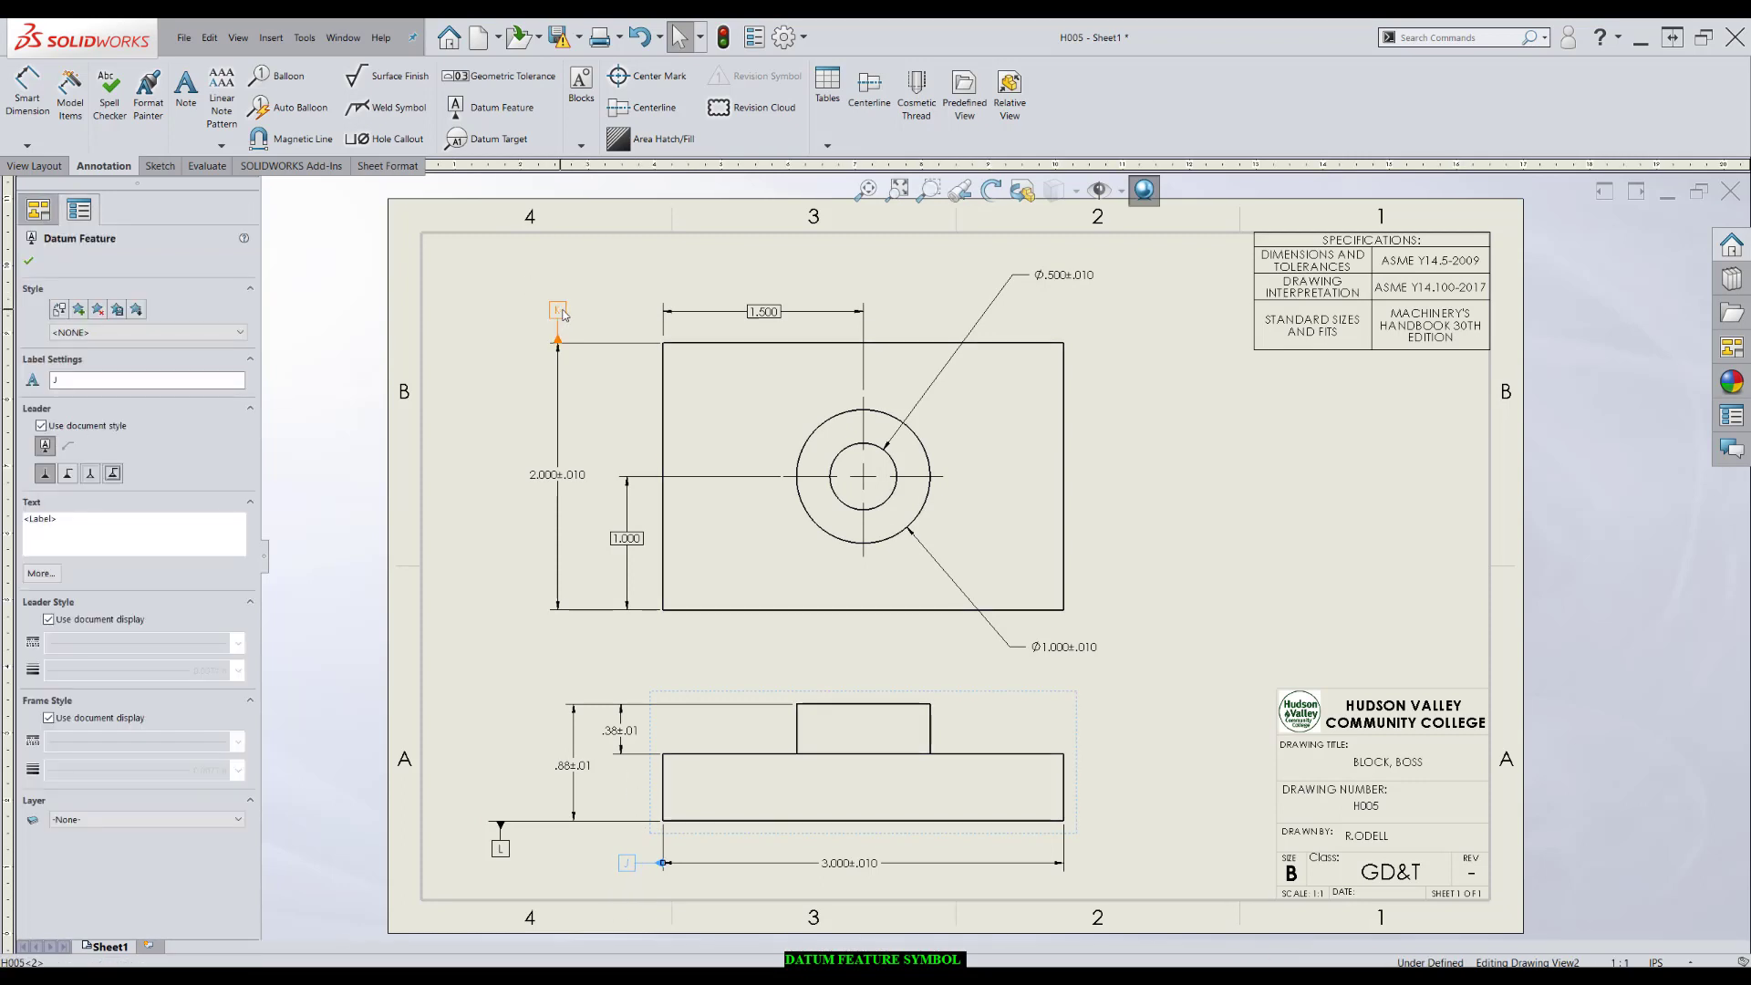
left_click_drag(558, 310, 557, 297)
left_click(554, 326)
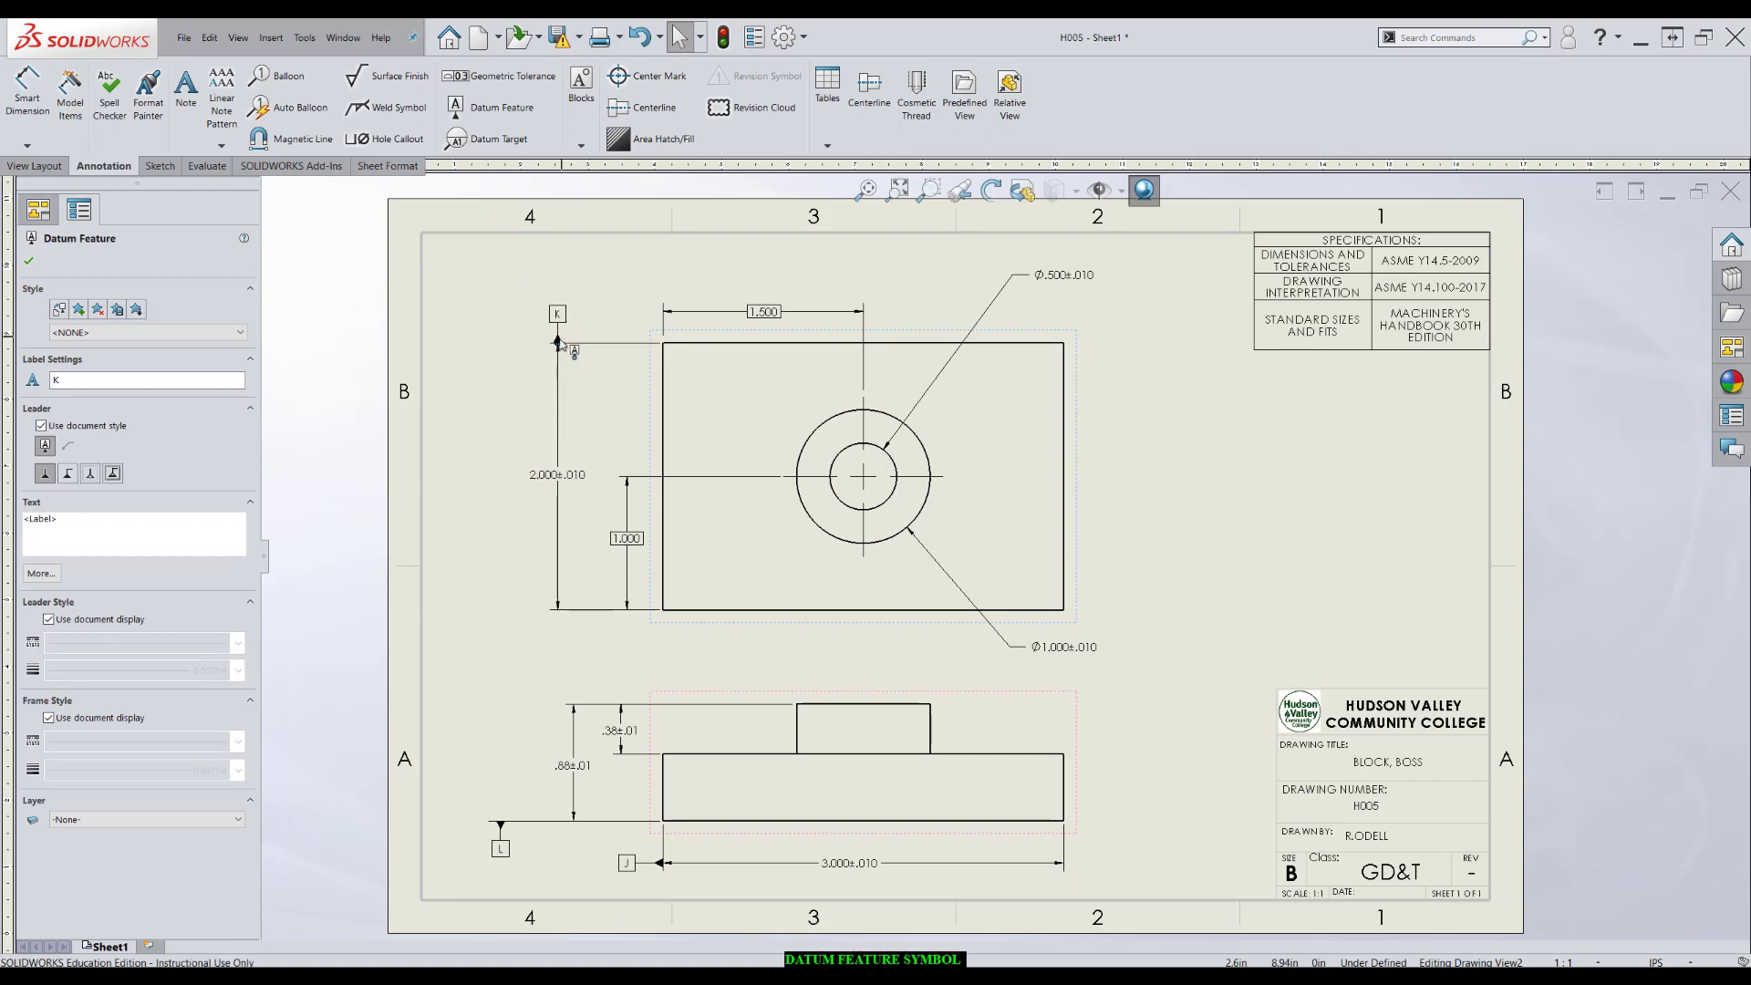
Step: Drag the 2.000 dimension farther left of the upper view
key("Escape")
left_click(556, 461)
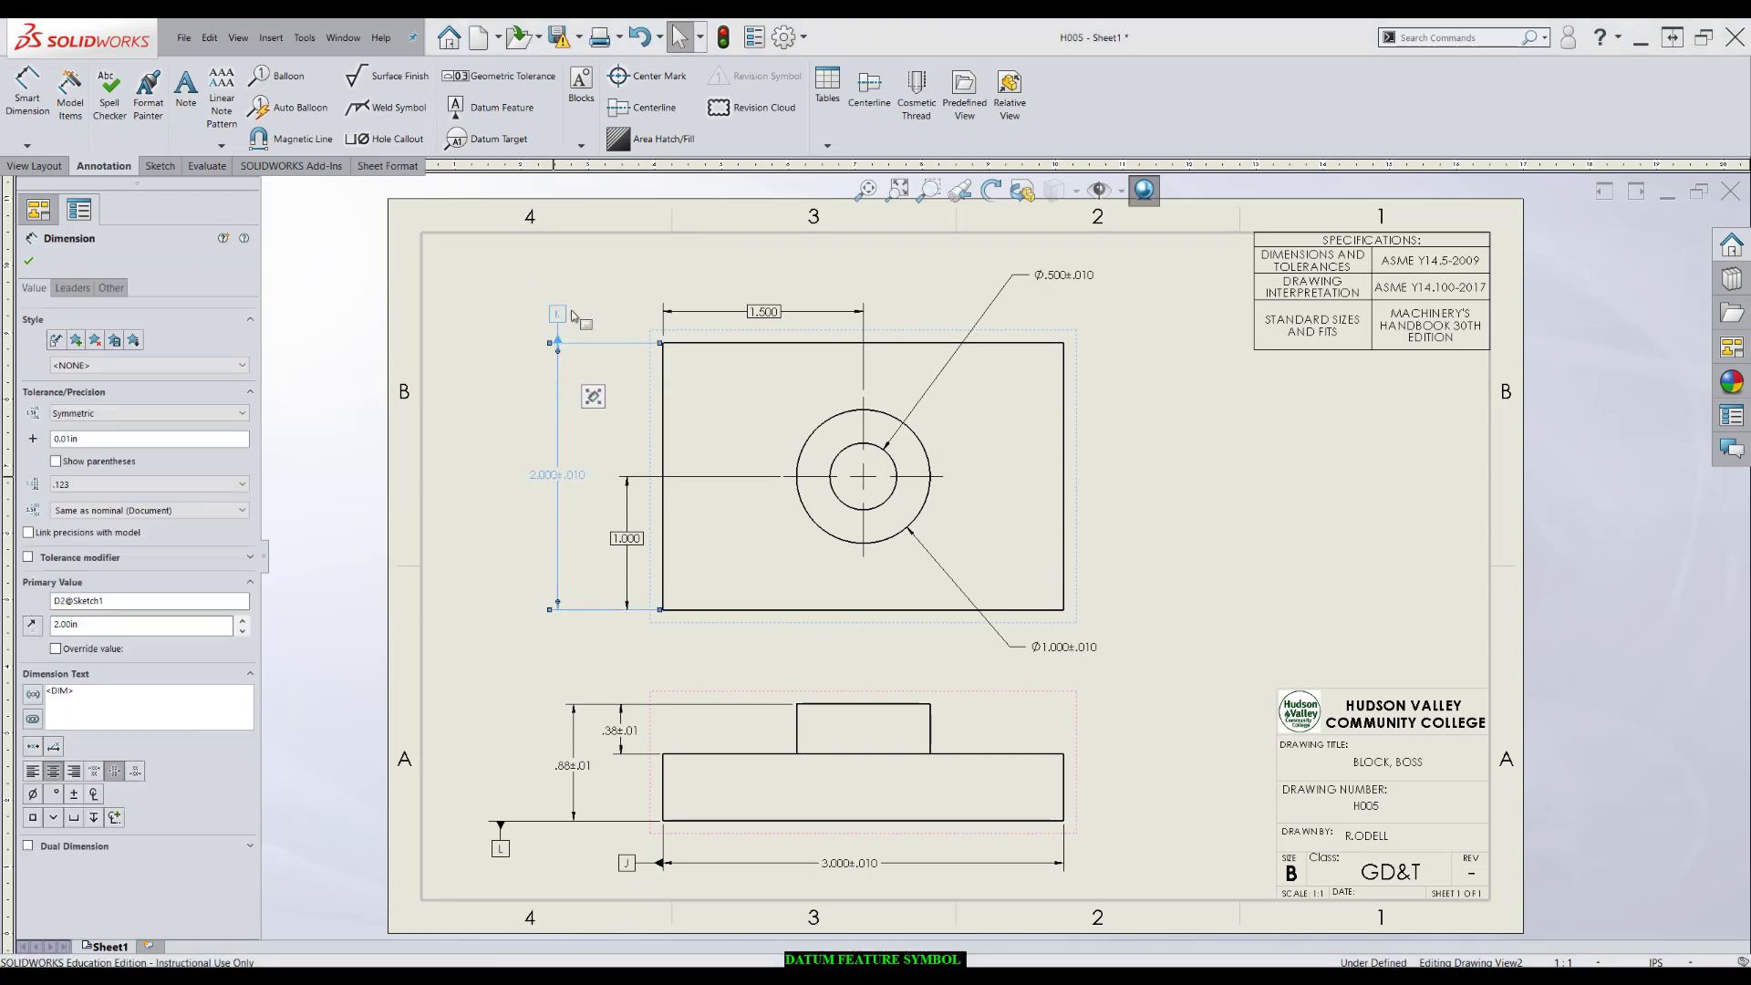
left_click(501, 447)
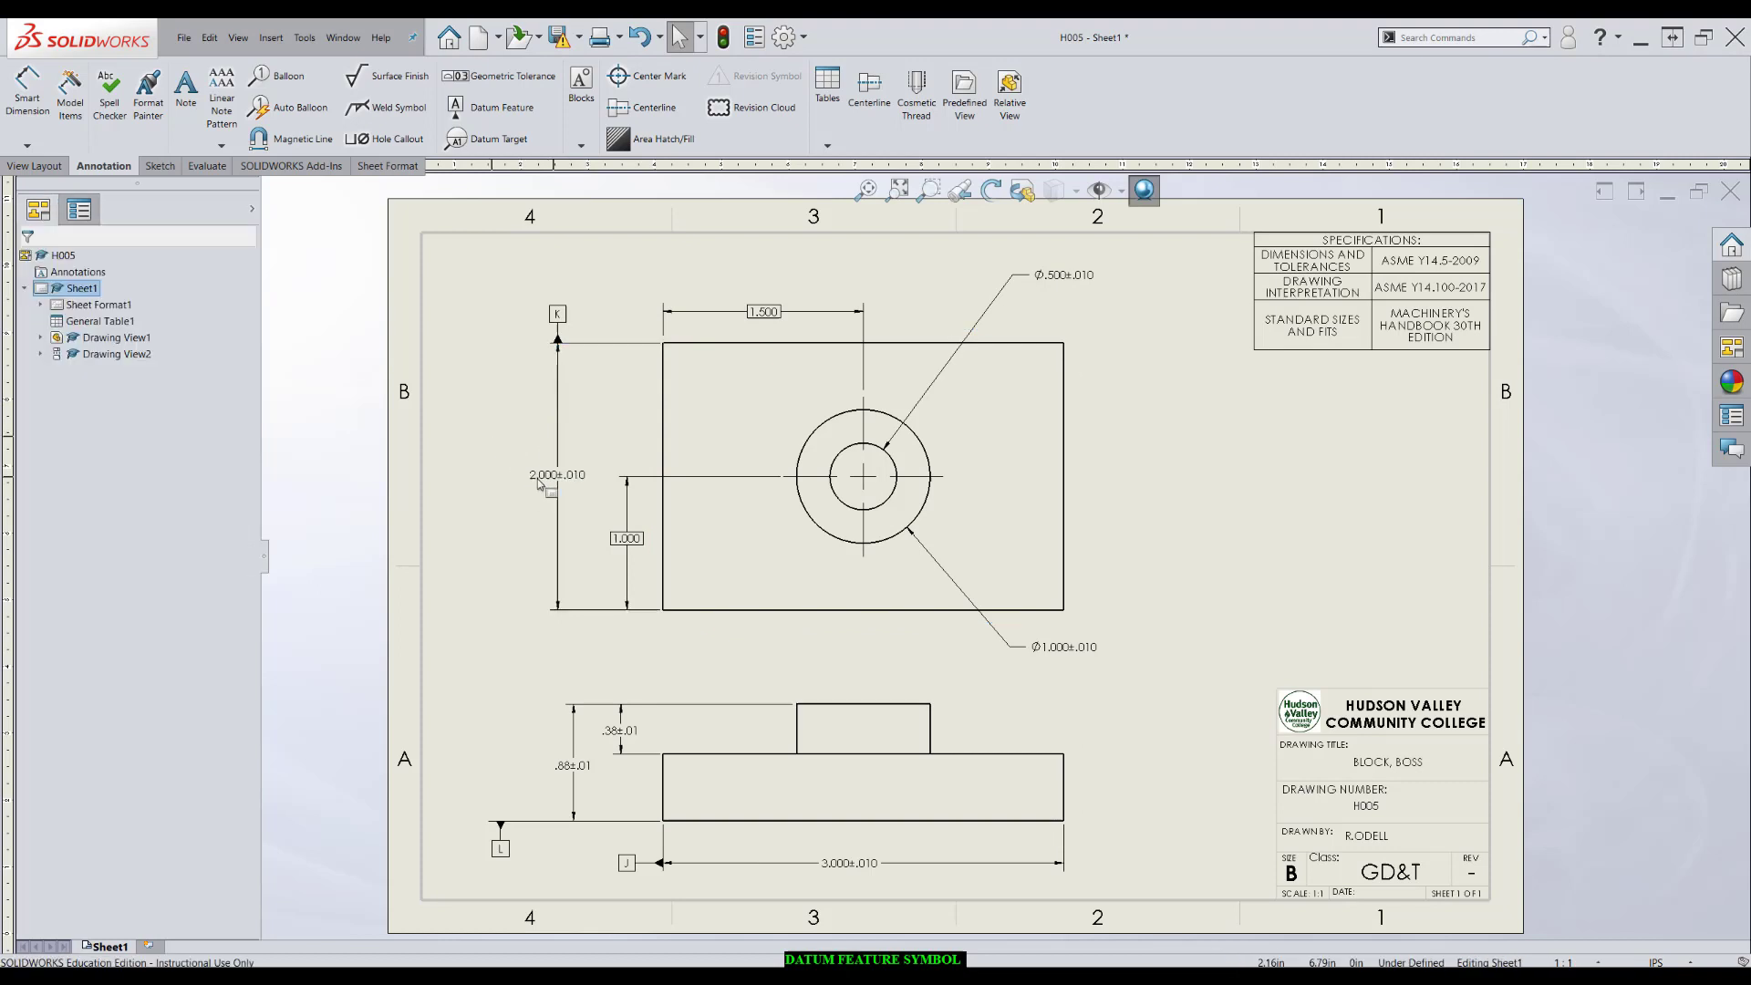
mouse_move(561, 474)
left_mouse_down()
mouse_move(507, 470)
mouse_move(594, 479)
mouse_move(497, 465)
mouse_move(545, 465)
left_mouse_up()
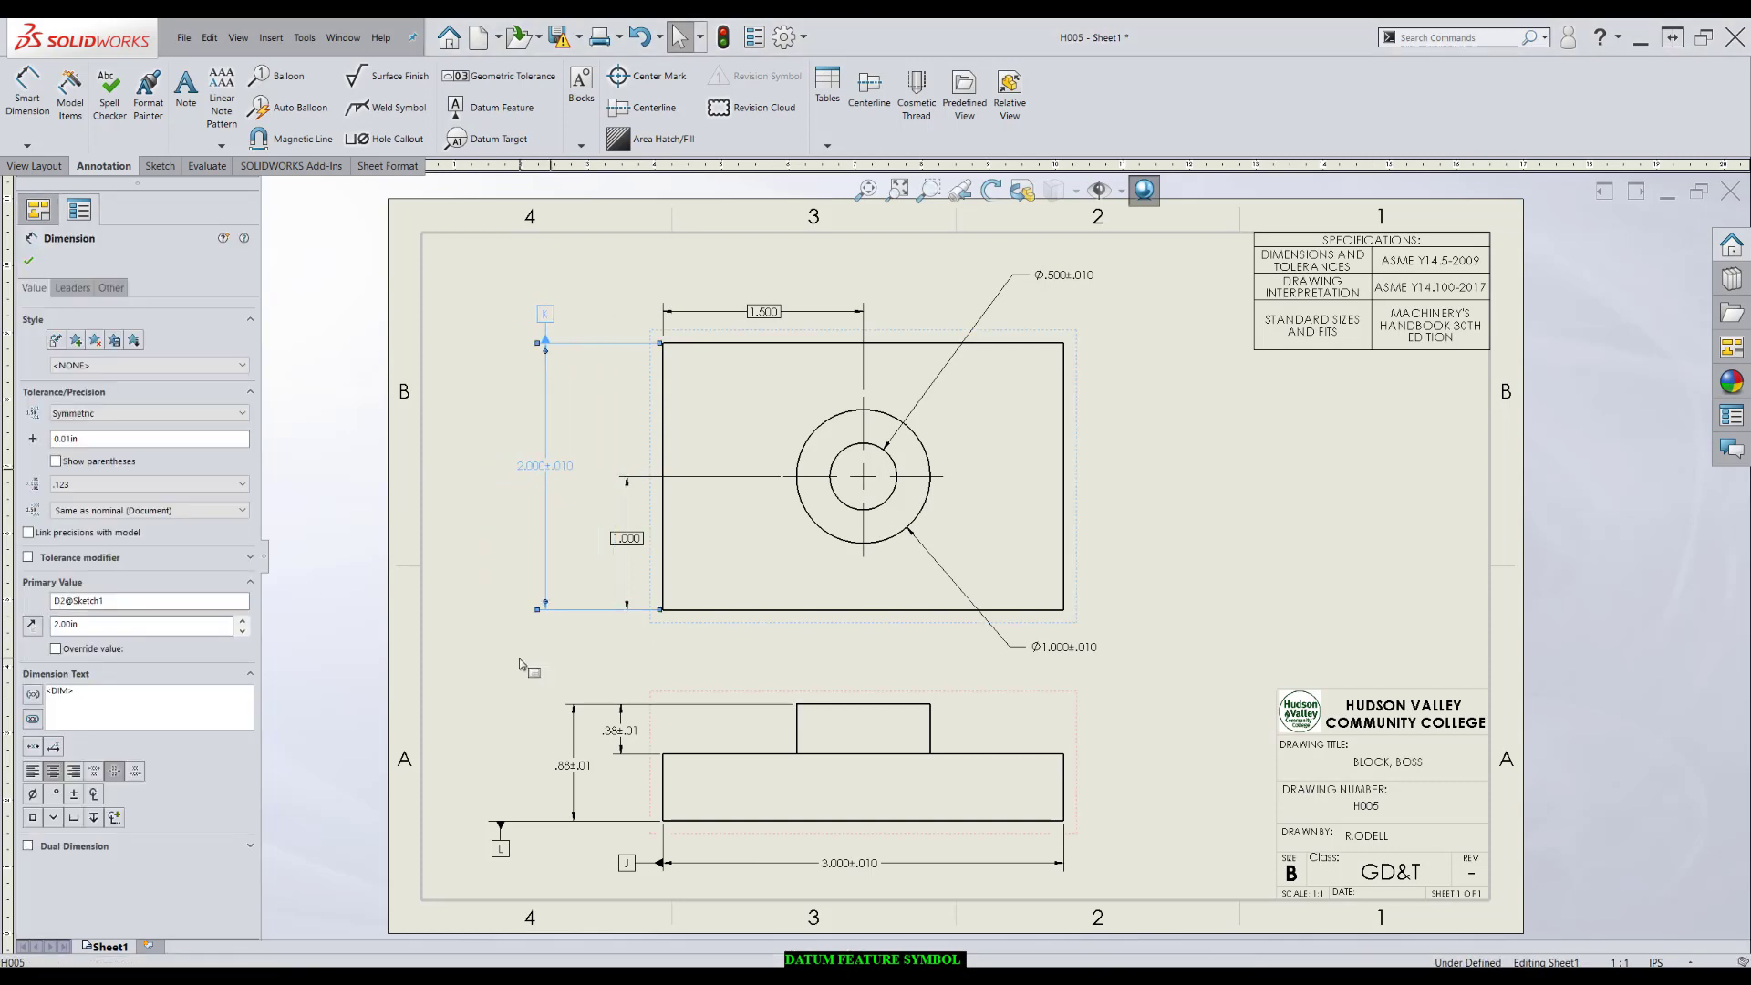
Step: Move datum L from below the .88 dimension onto the part's bottom edge
left_click(551, 869)
scroll(550, 870, "down", 3)
scroll(565, 834, "down", 2)
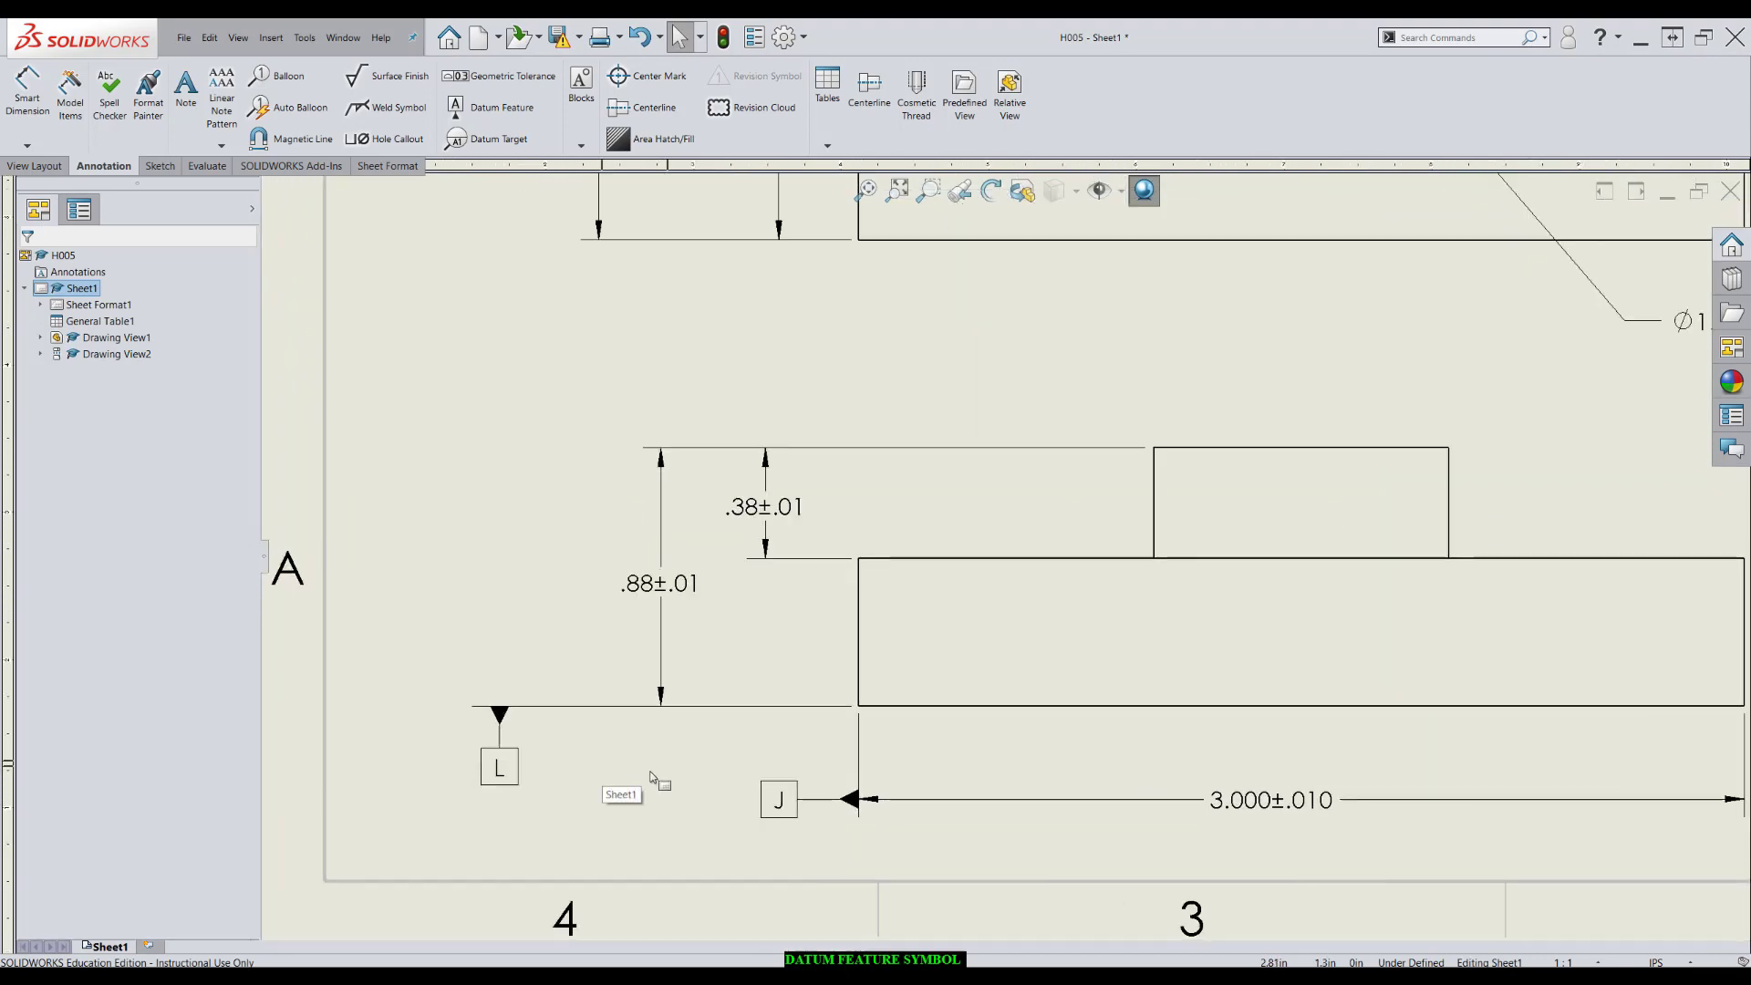
left_click_drag(500, 773, 664, 780)
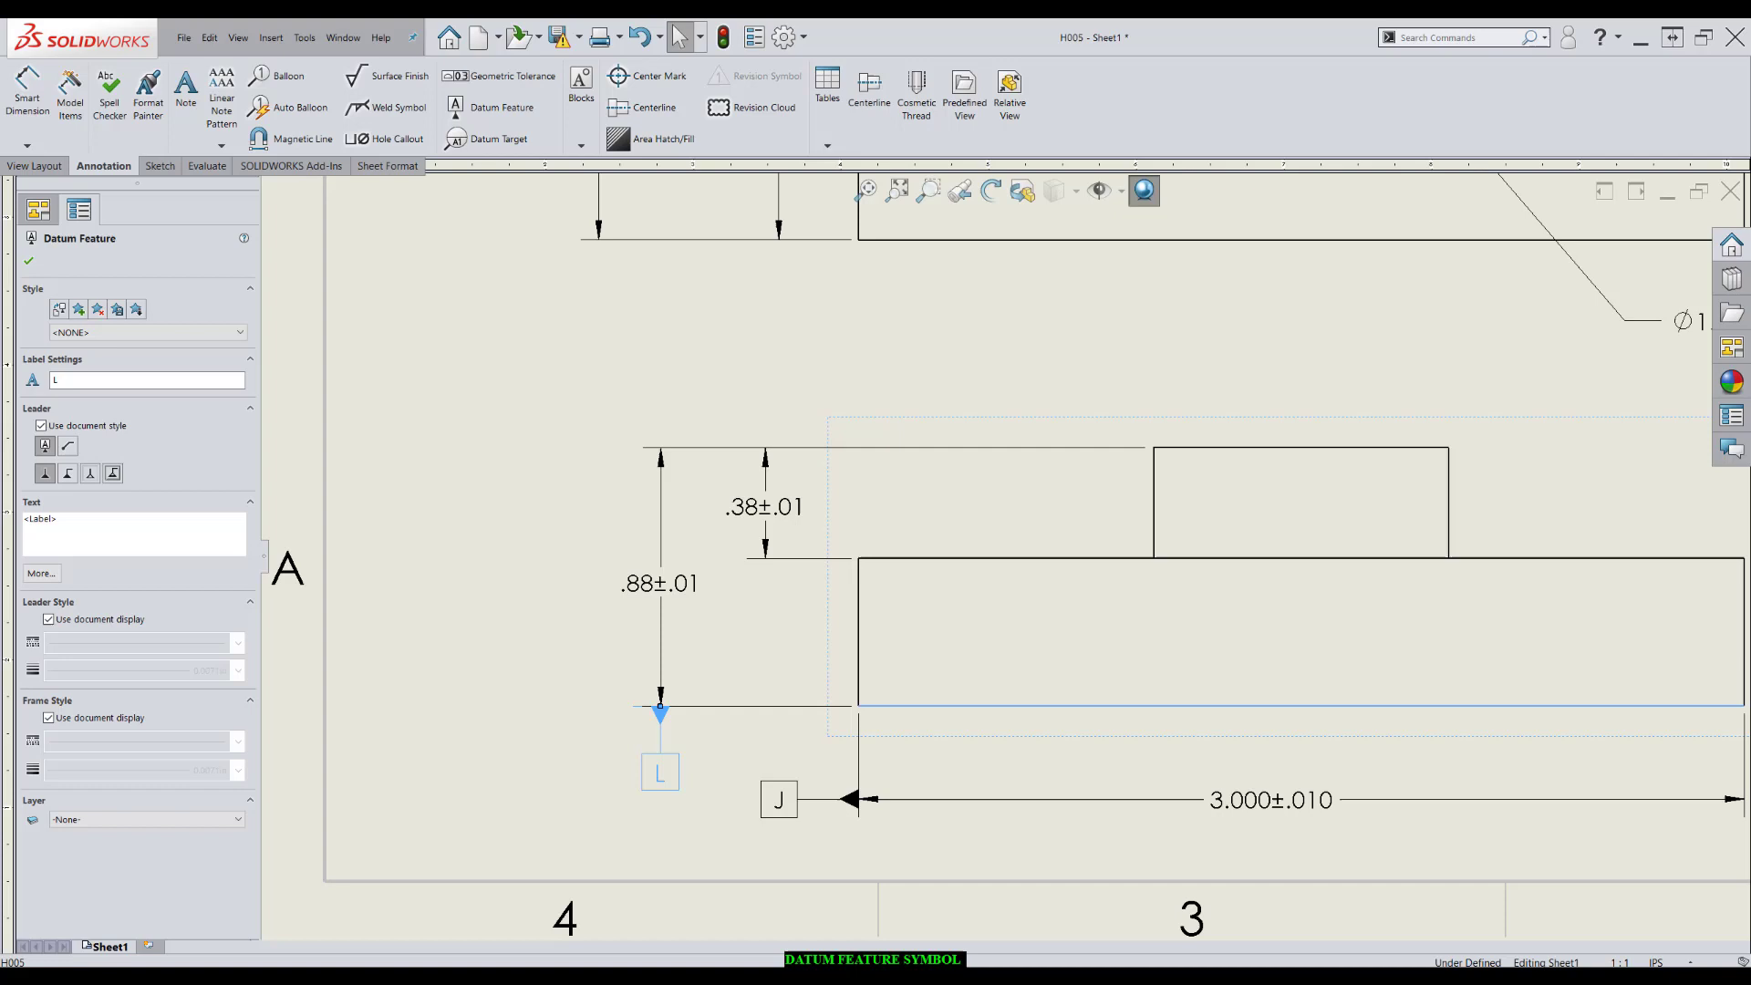
left_click(703, 688)
scroll(842, 597, "up", 2)
middle_click_drag(841, 597, 693, 600)
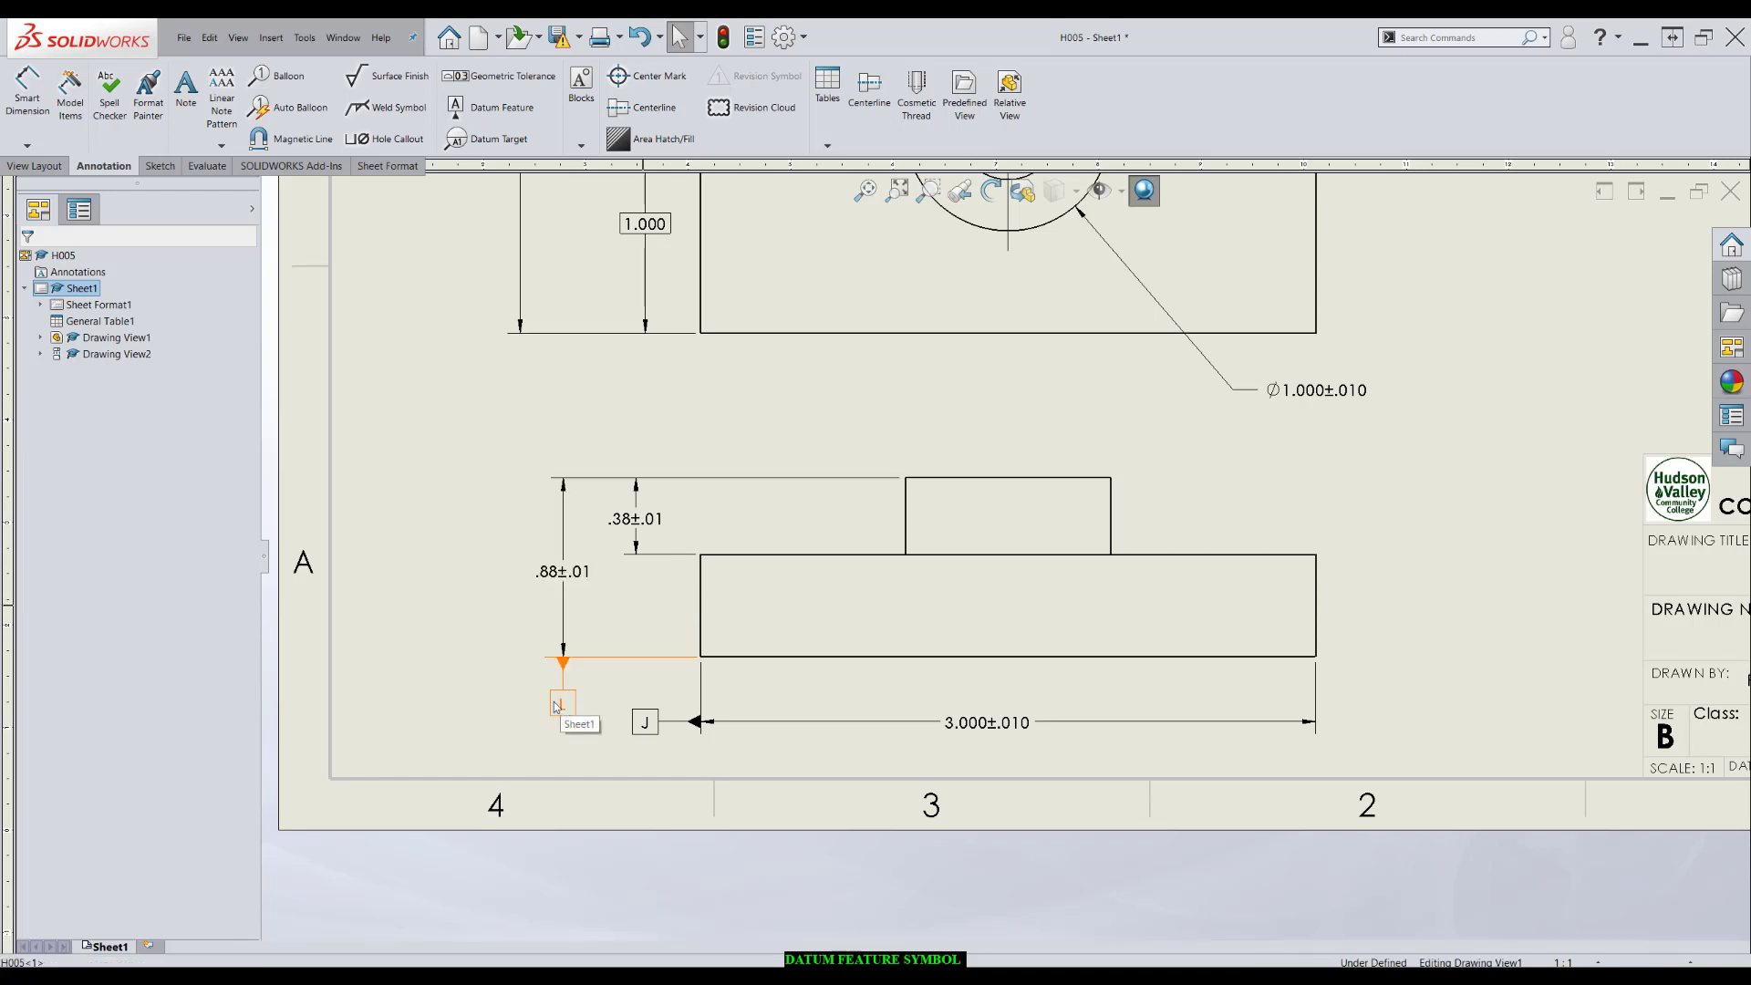
mouse_move(563, 702)
left_mouse_down()
mouse_move(477, 645)
mouse_move(567, 627)
mouse_move(473, 628)
left_mouse_up()
left_click(532, 622)
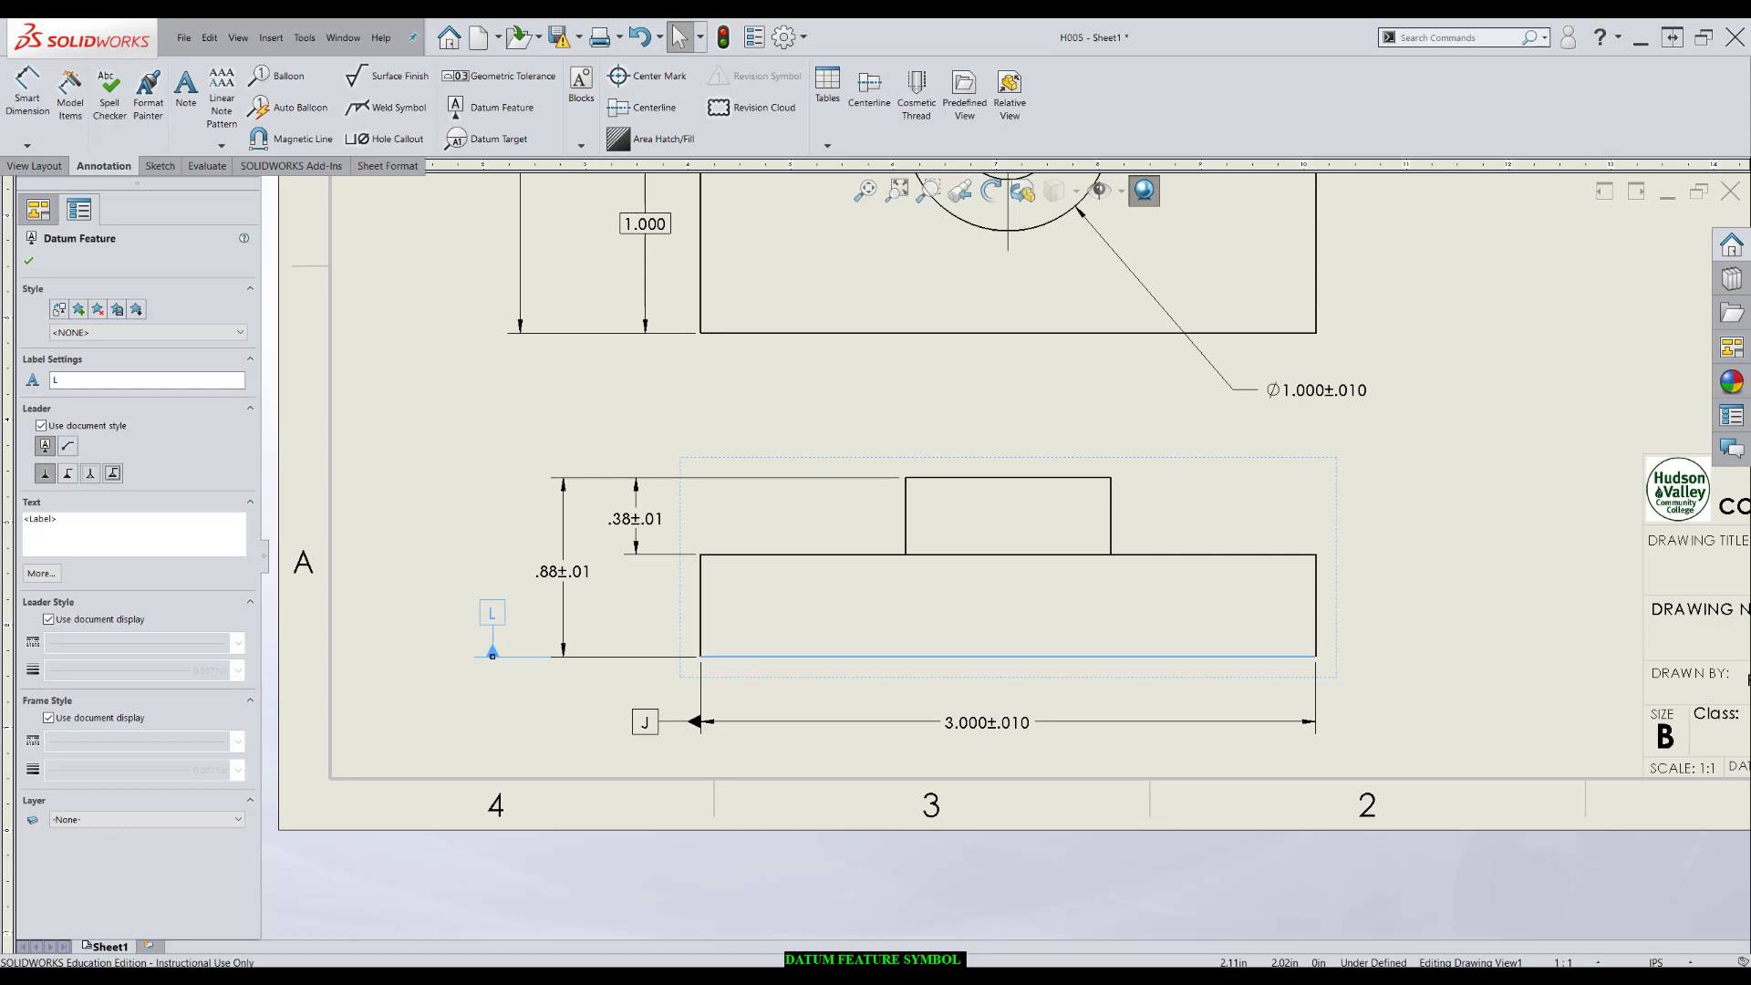
Step: Undo the misplaced datum L, discard datum K, and start a new datum symbol M
key("f")
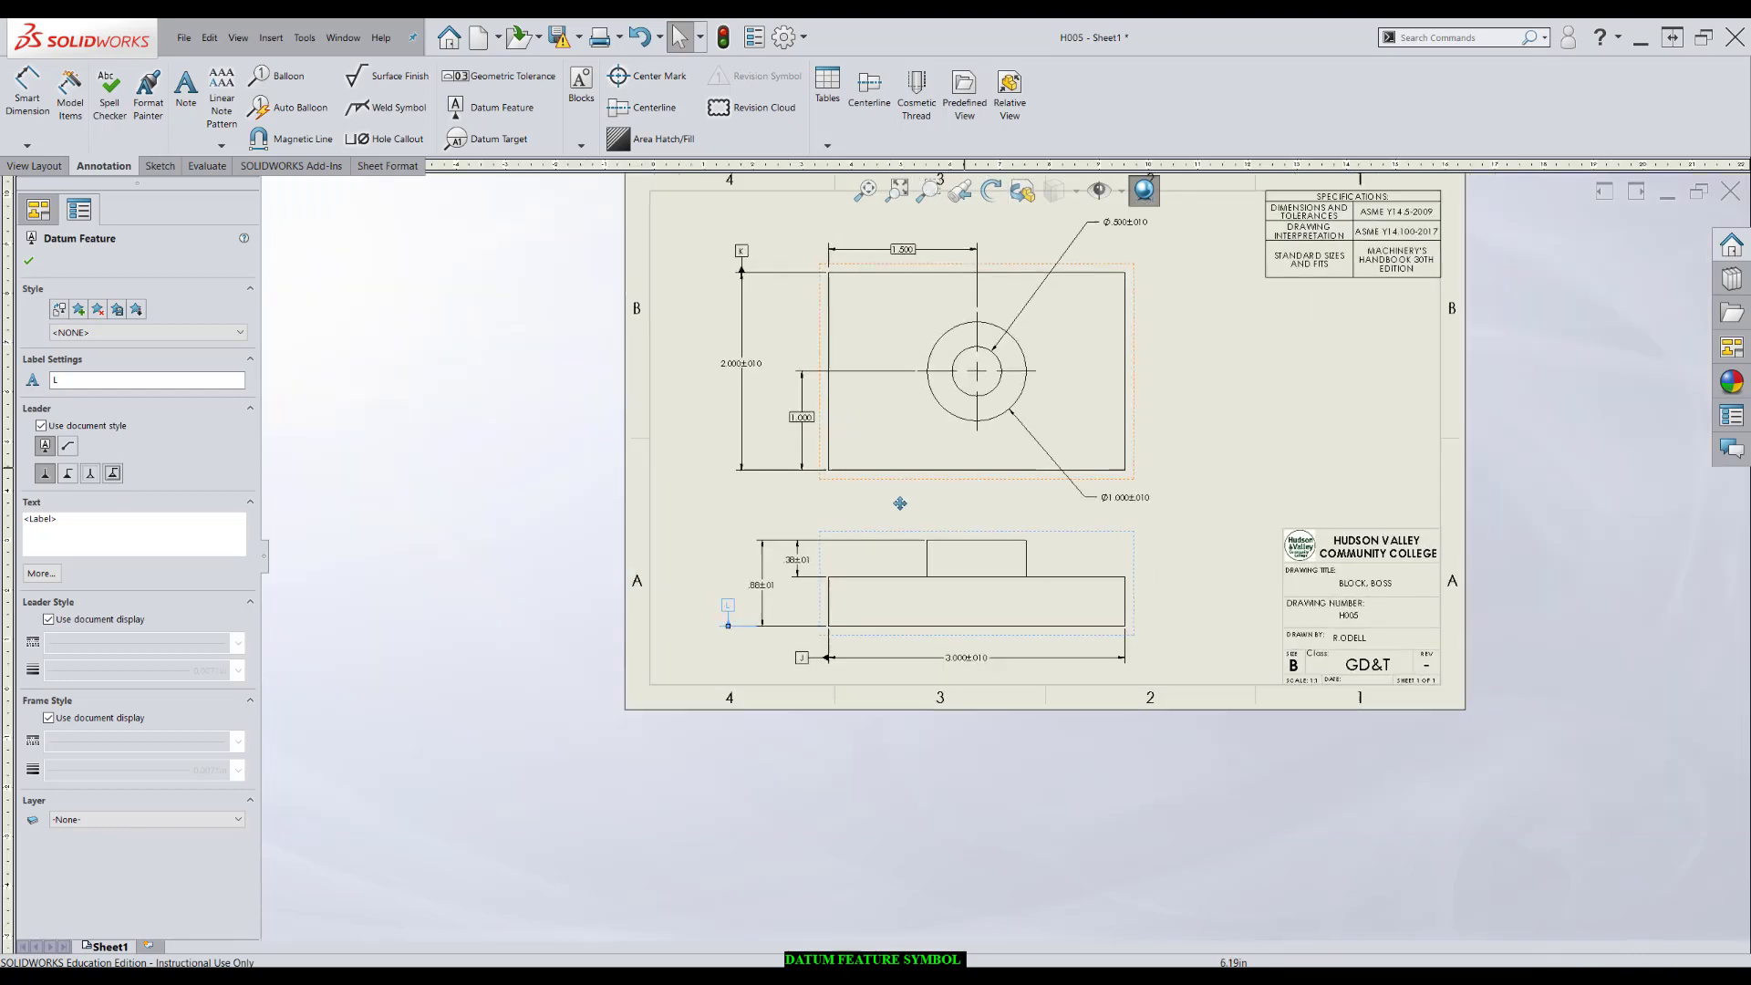
key("Escape")
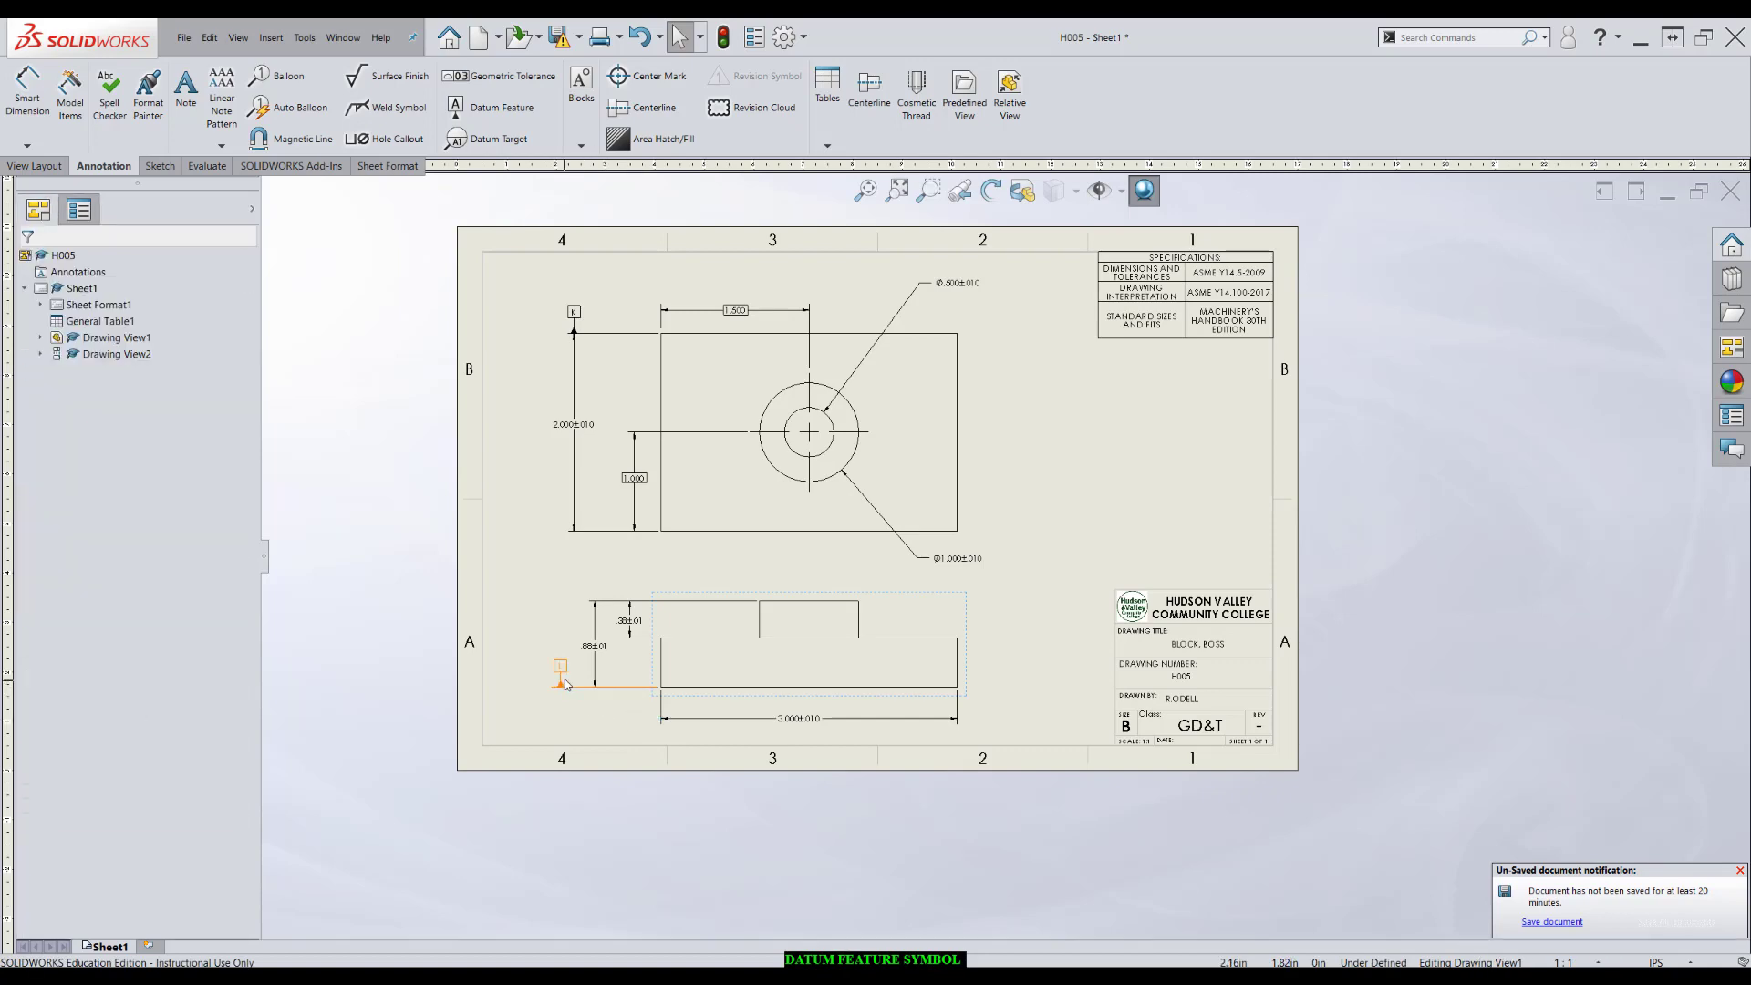
key("ctrl+z")
key("Escape")
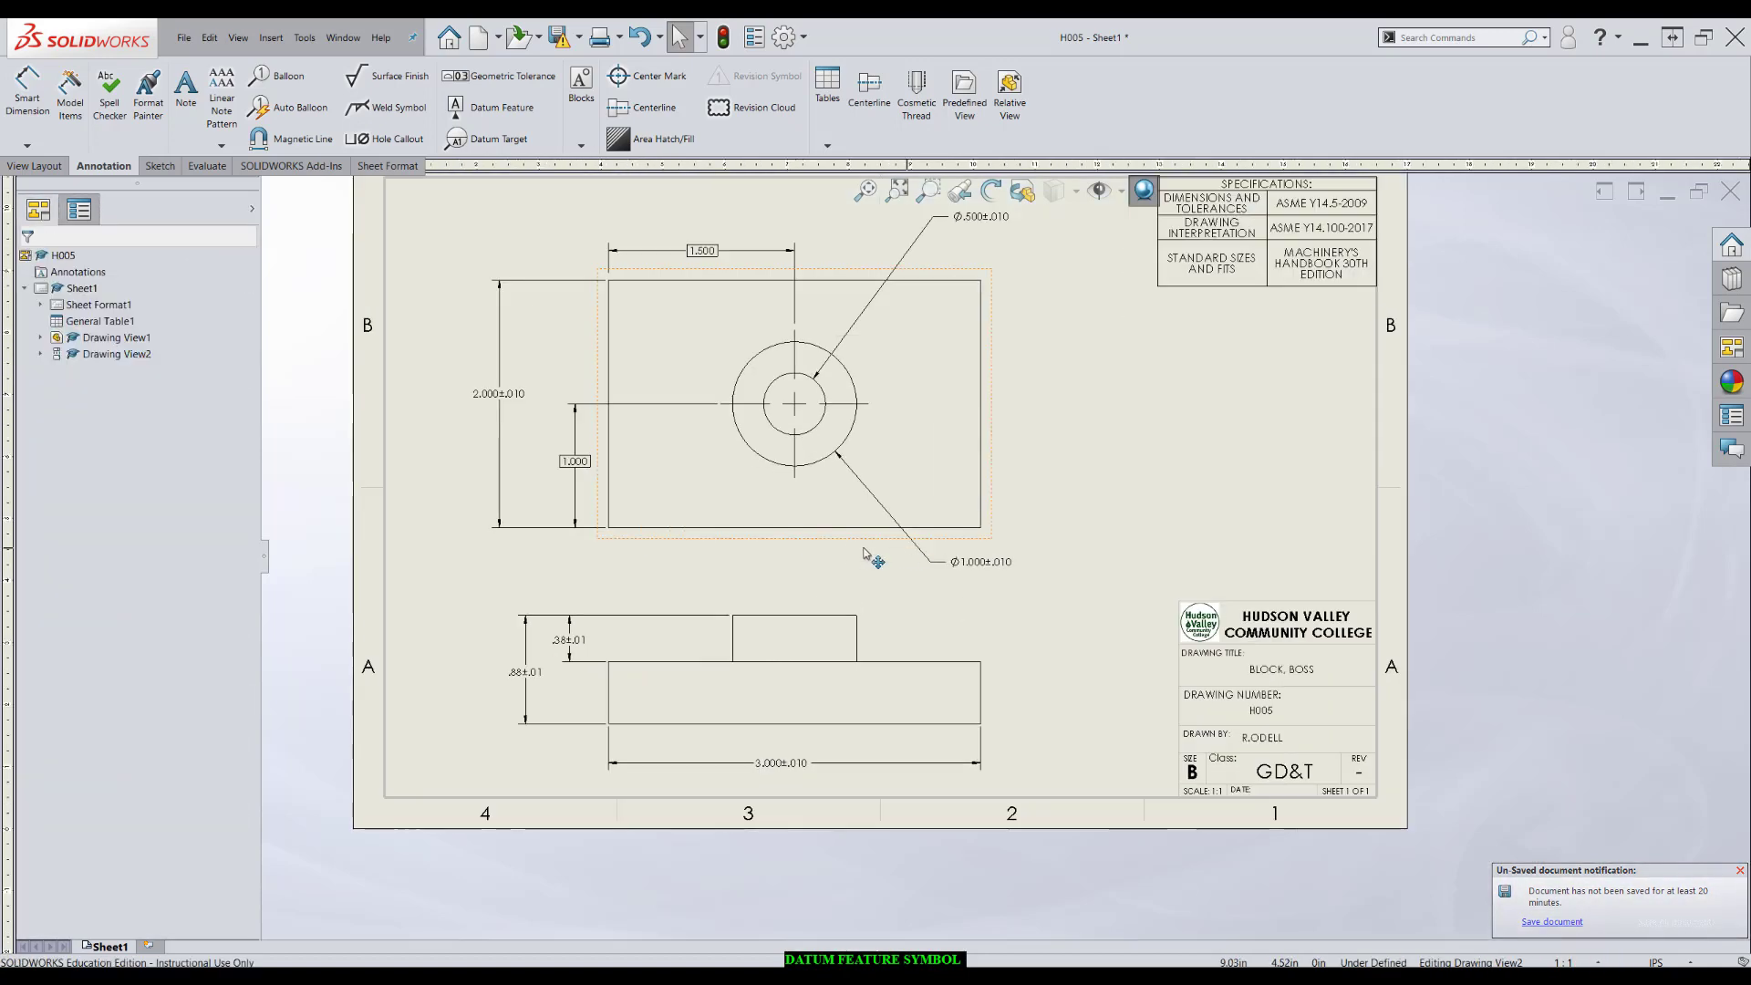
scroll(867, 550, "up", 2)
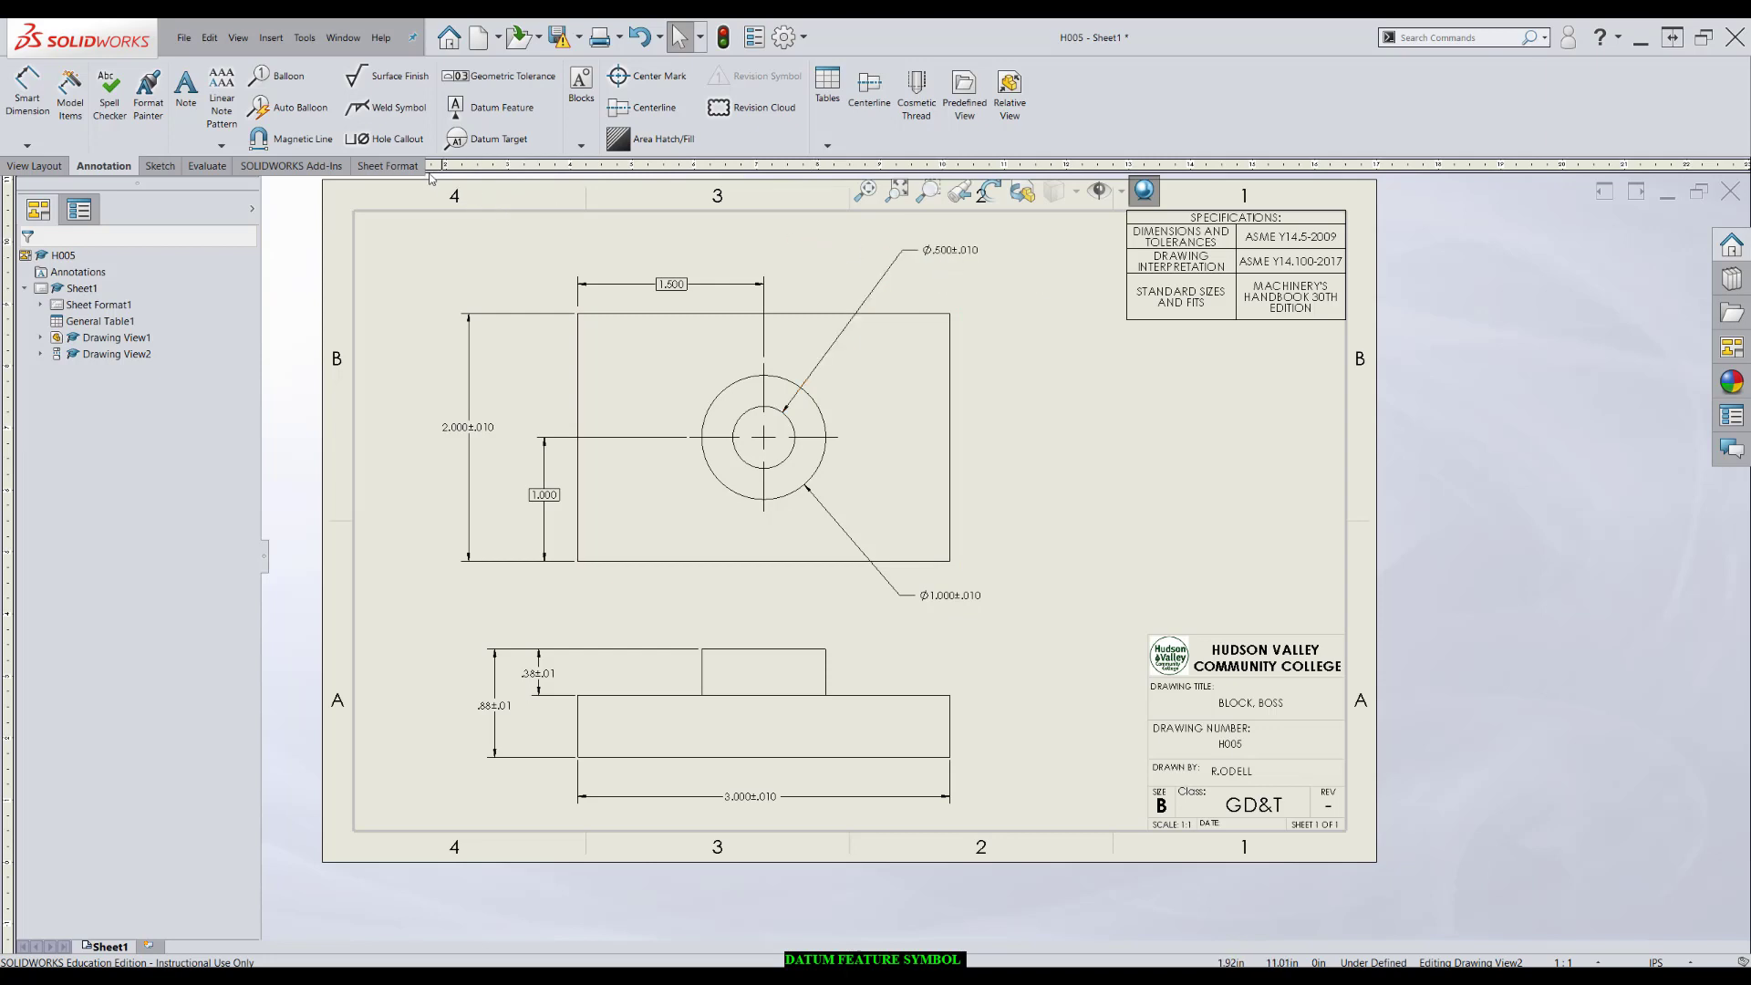
key("Return")
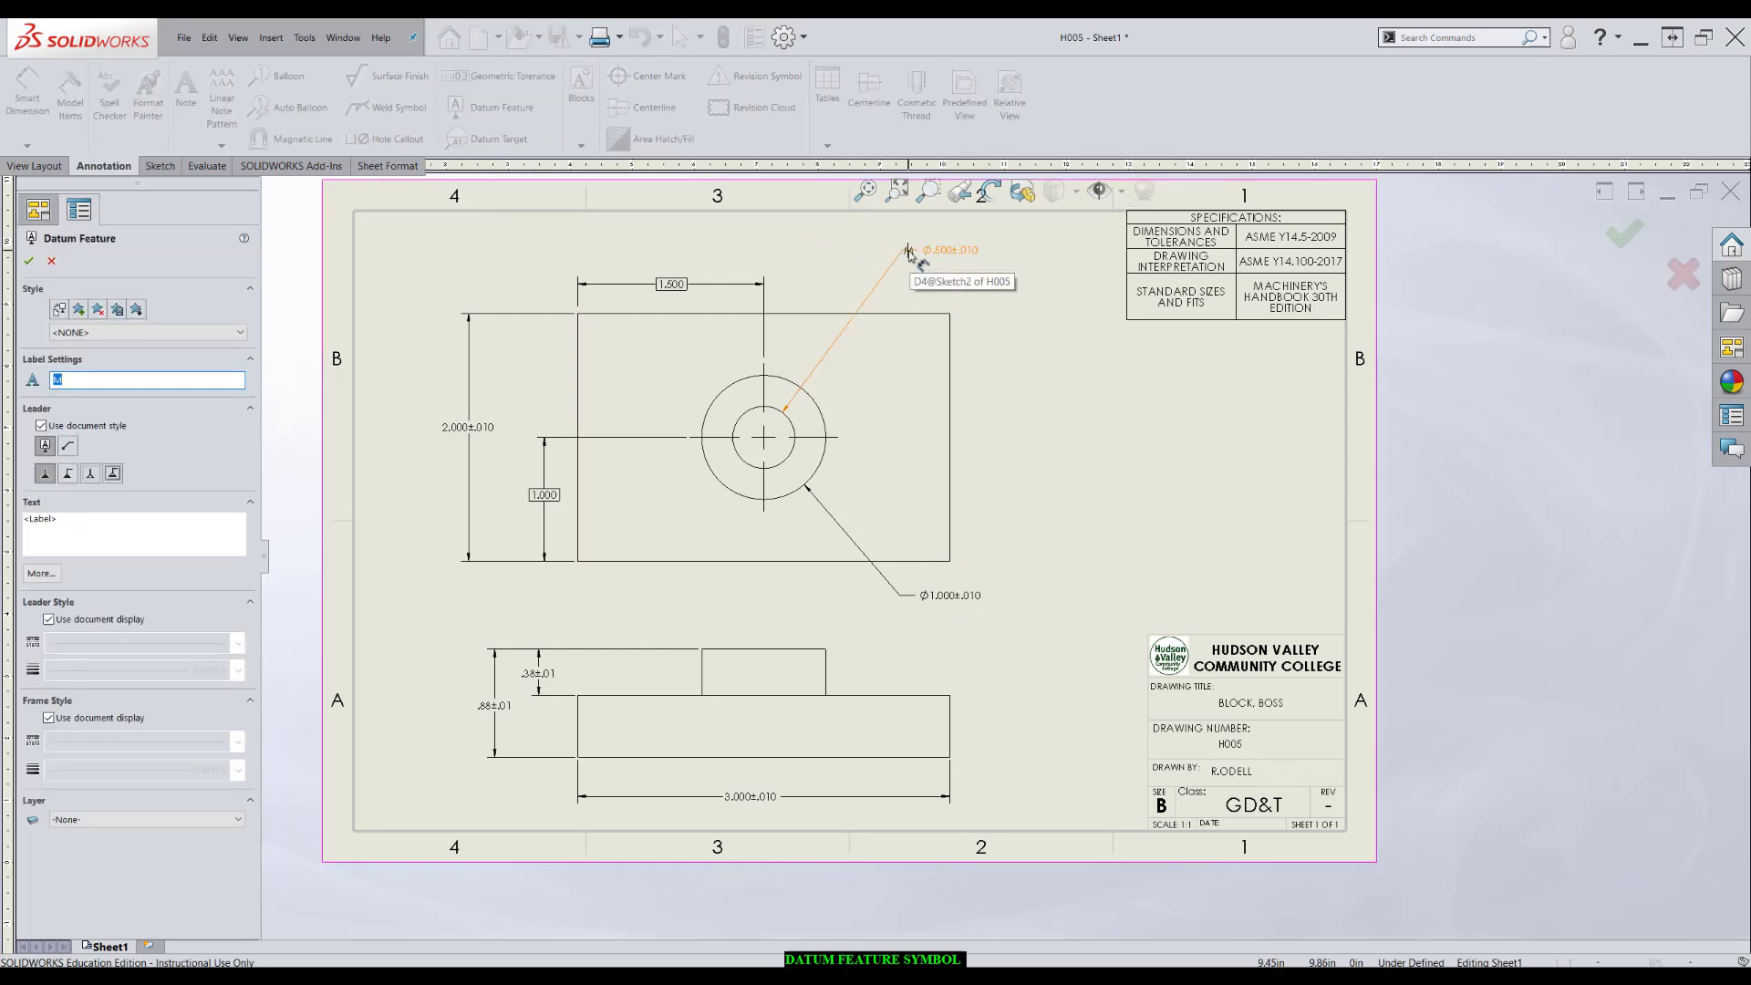
Step: Place datum M just above the Ø.500 hole callout and close the tool
left_click(910, 249)
left_click(912, 239)
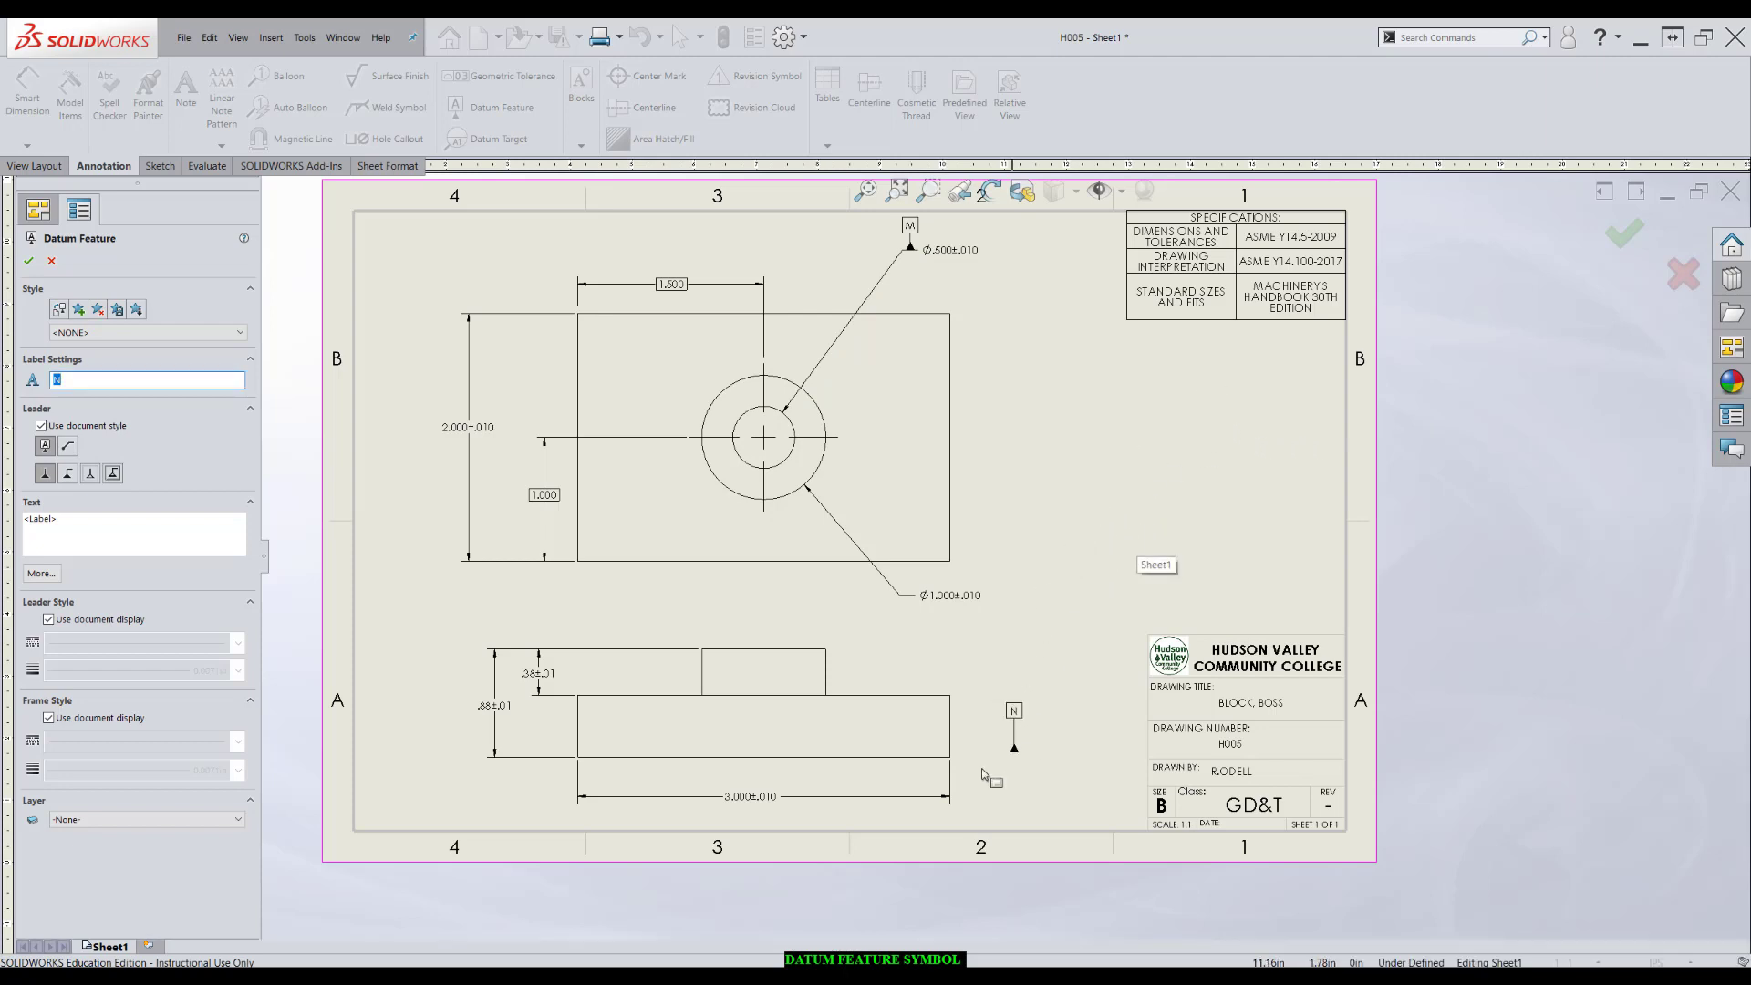
left_click(29, 262)
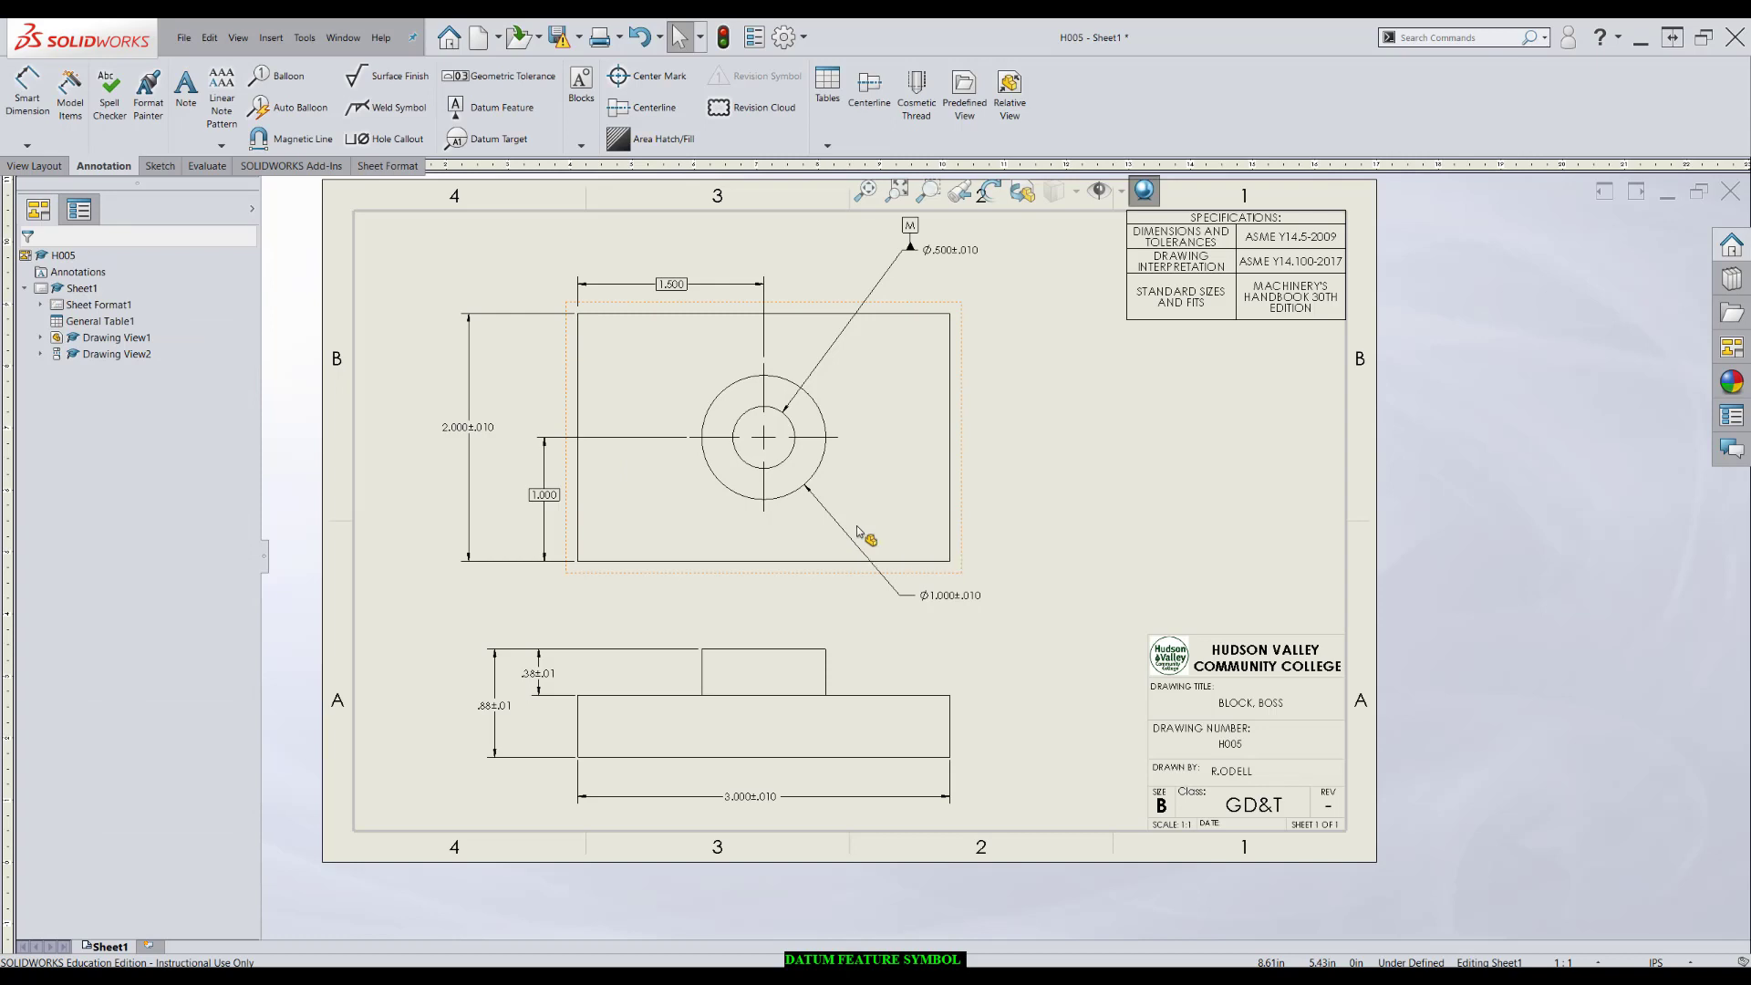
Step: Delete datum M and set up a straightness frame with .01 tolerance and MMC modifier
left_click(908, 227)
key("Delete")
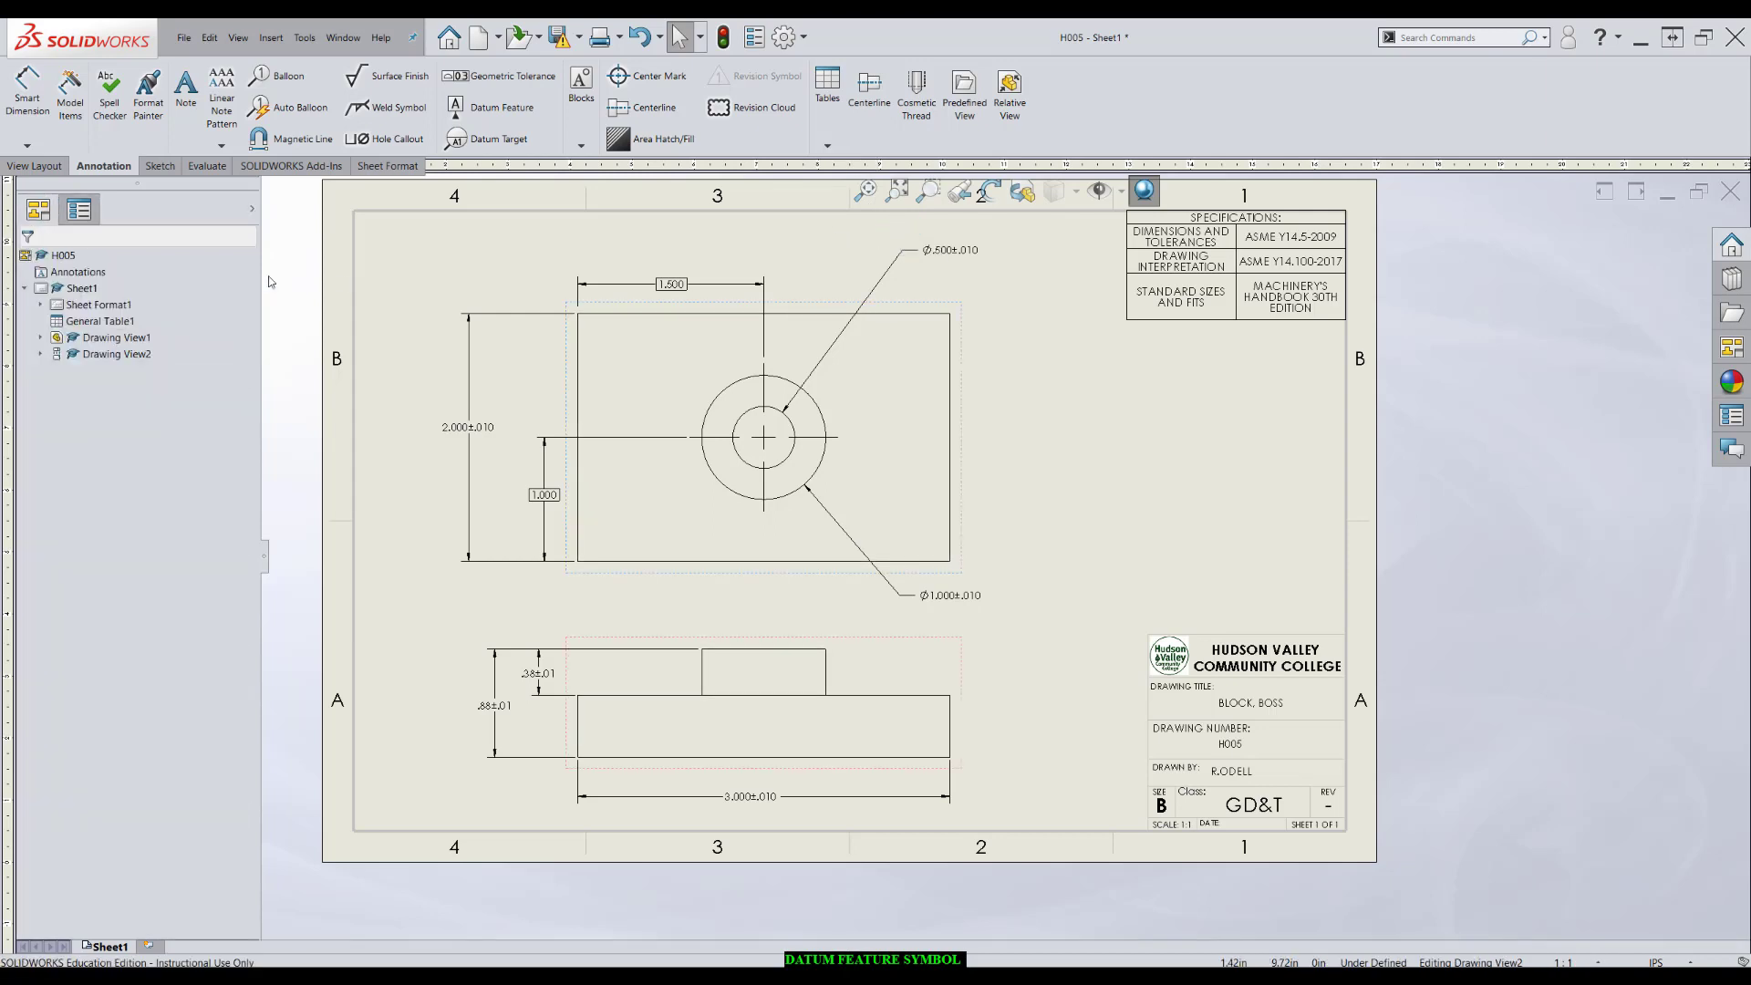
left_click(520, 86)
left_click(723, 461)
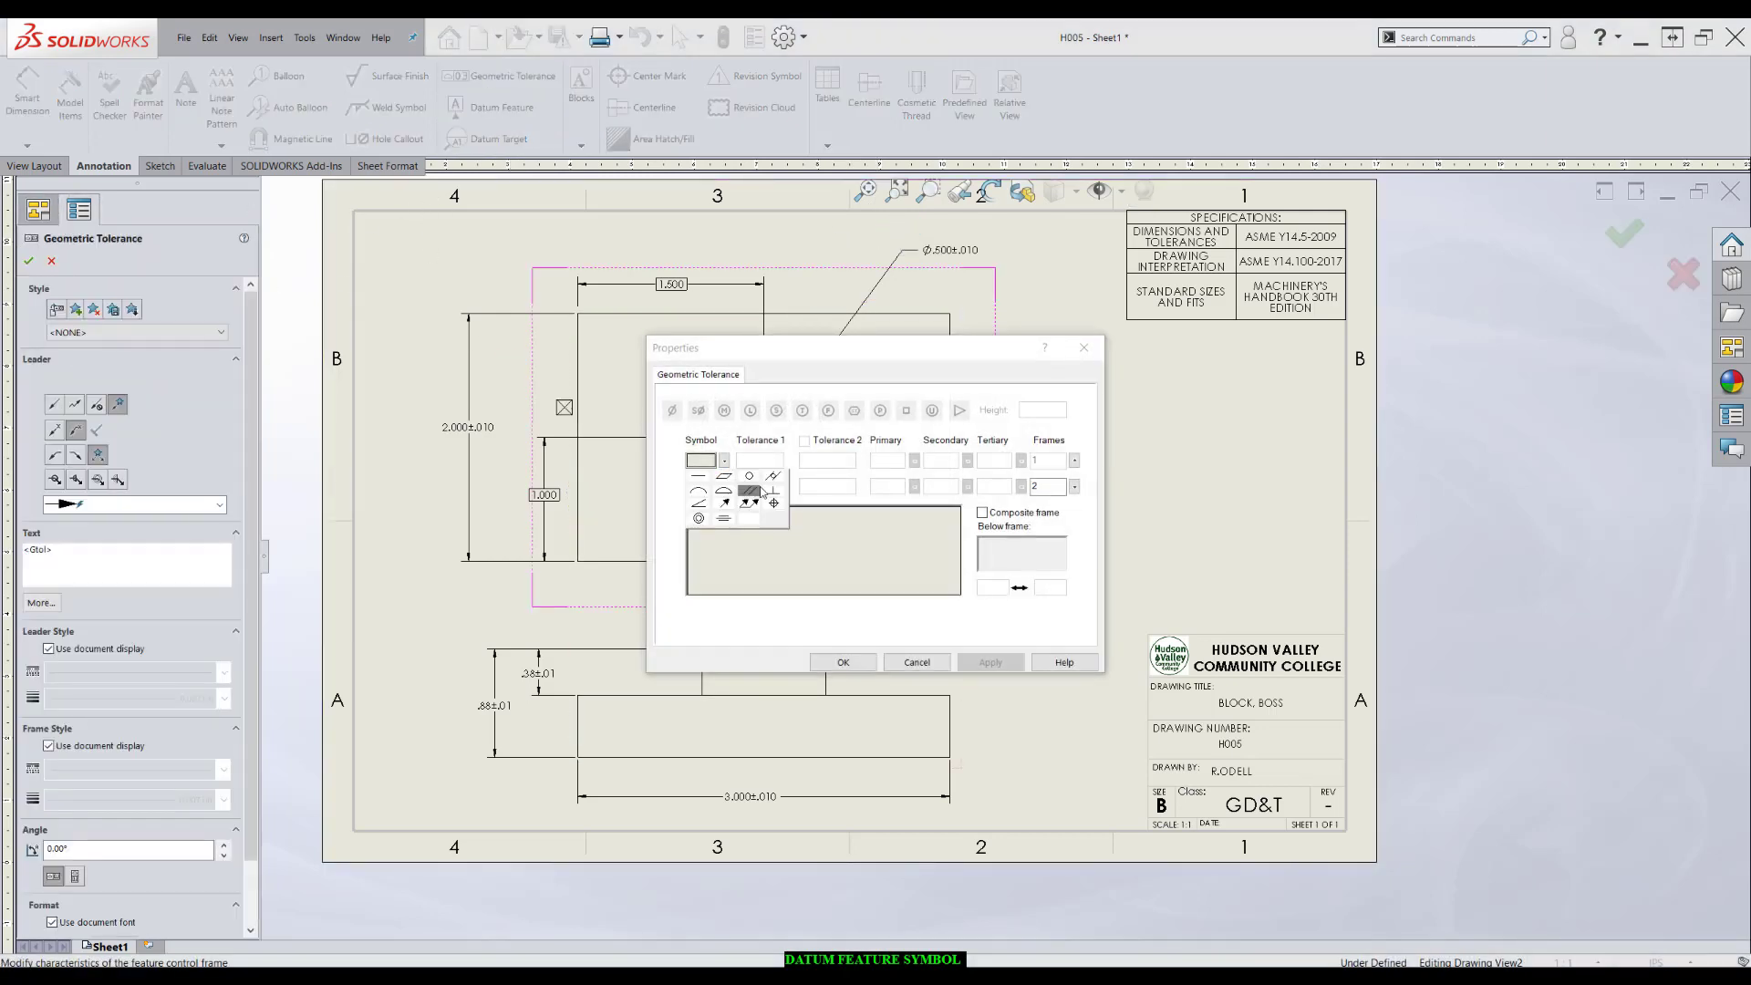
left_click(699, 475)
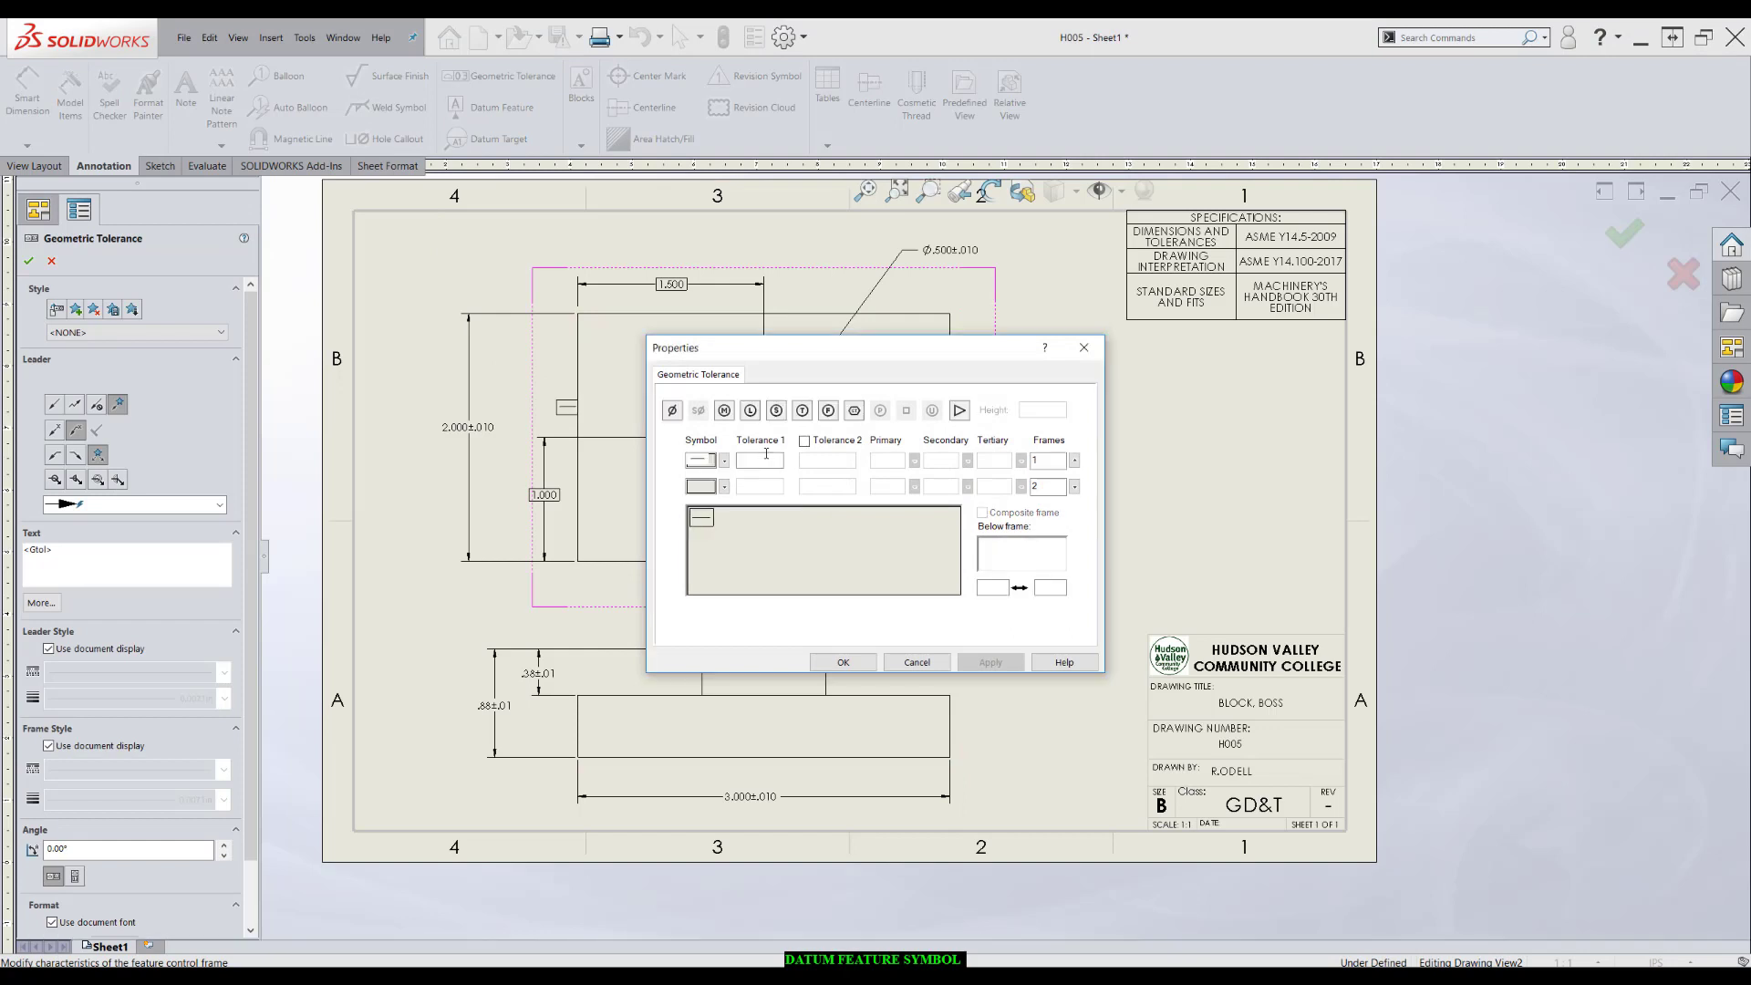
type(".01")
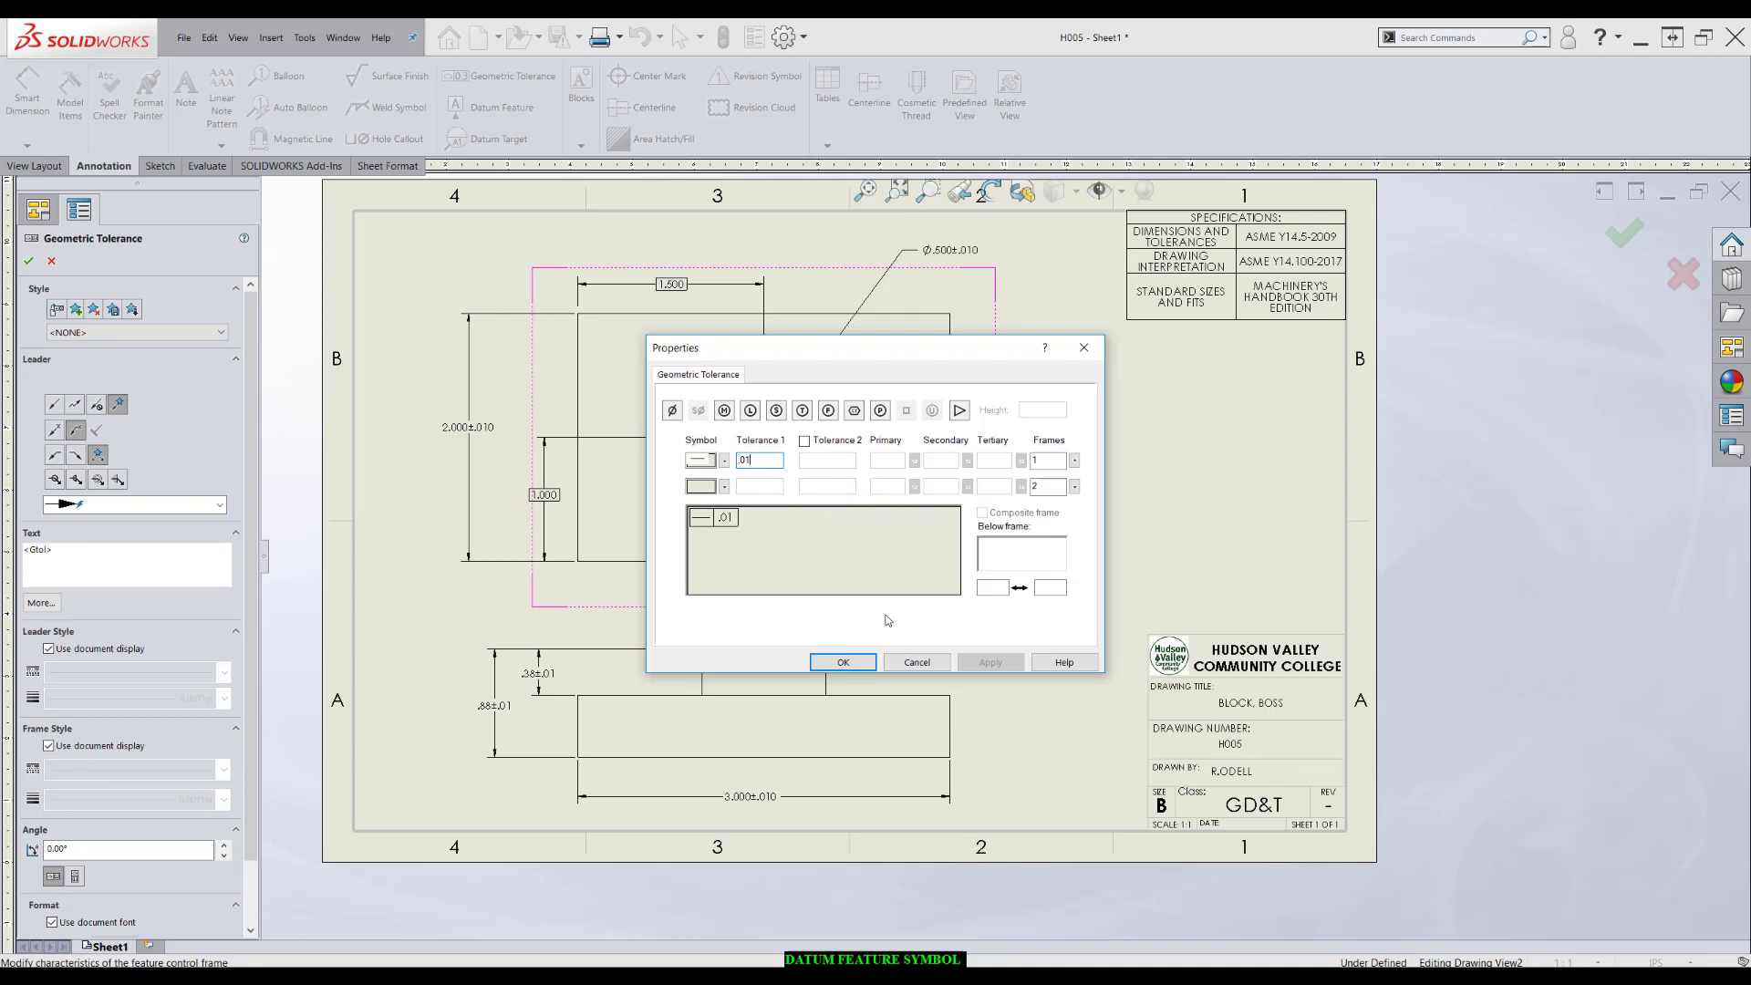
left_click(724, 409)
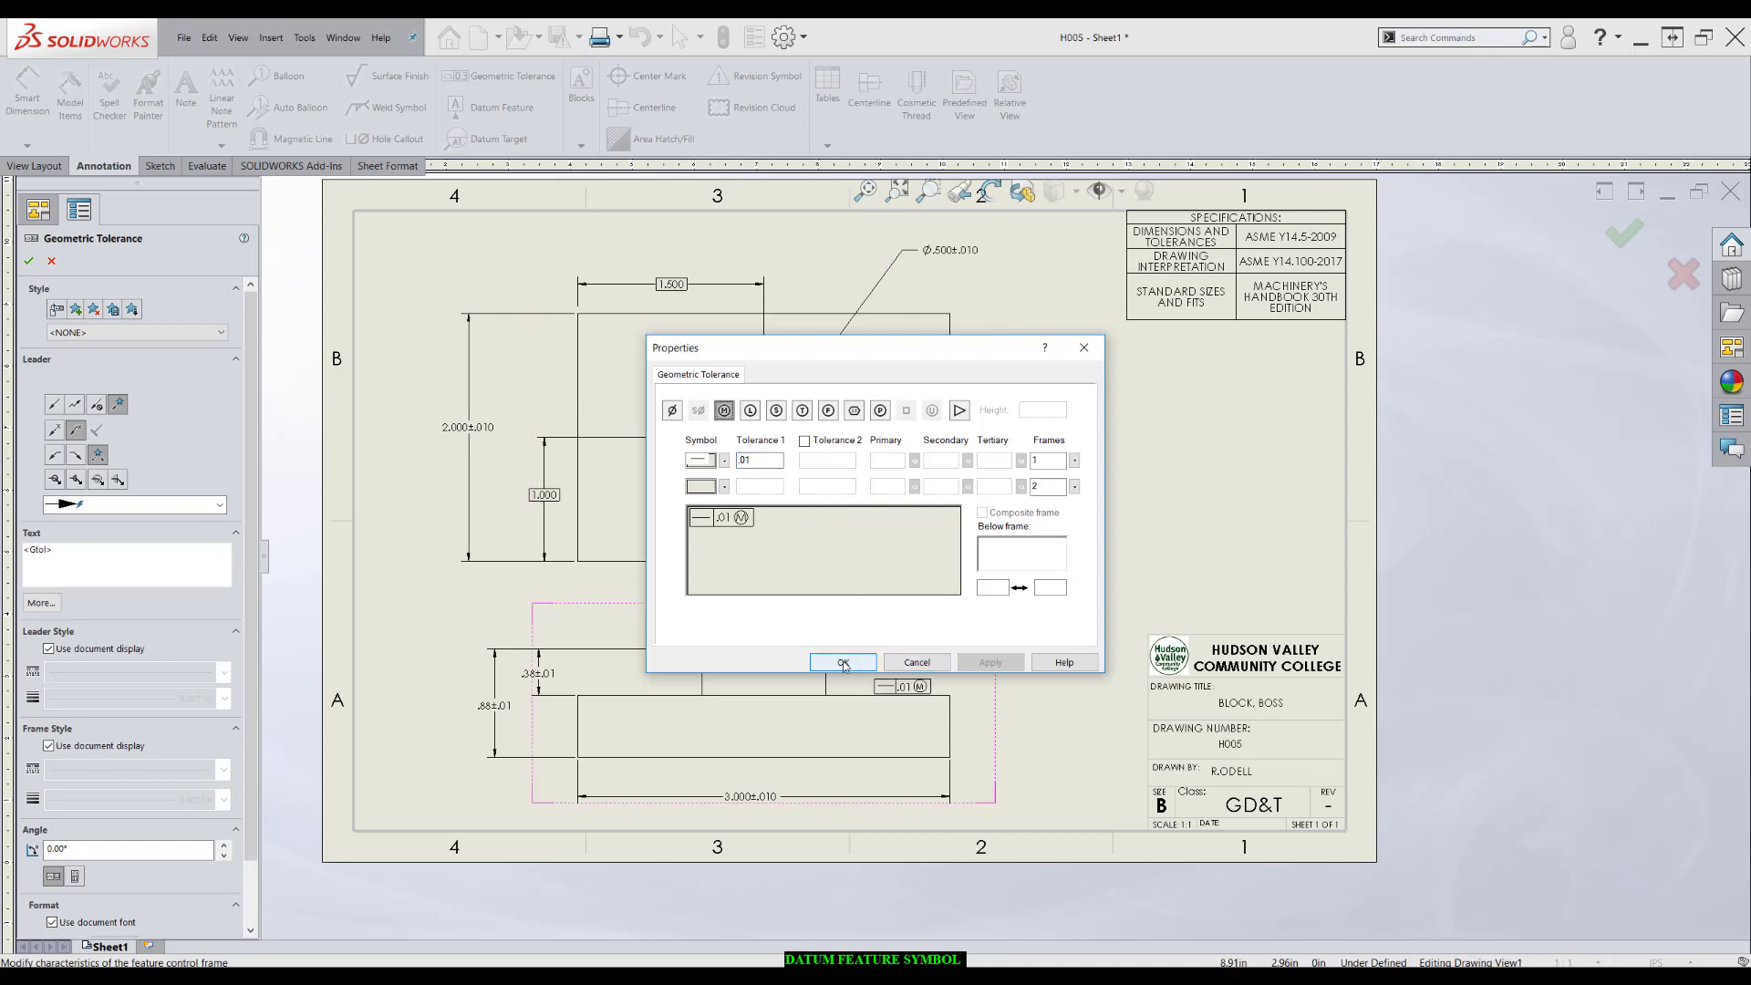
Step: Attach the .01 MMC straightness frame under the Ø.500 note and add datum N beneath it
key("Return")
key("f")
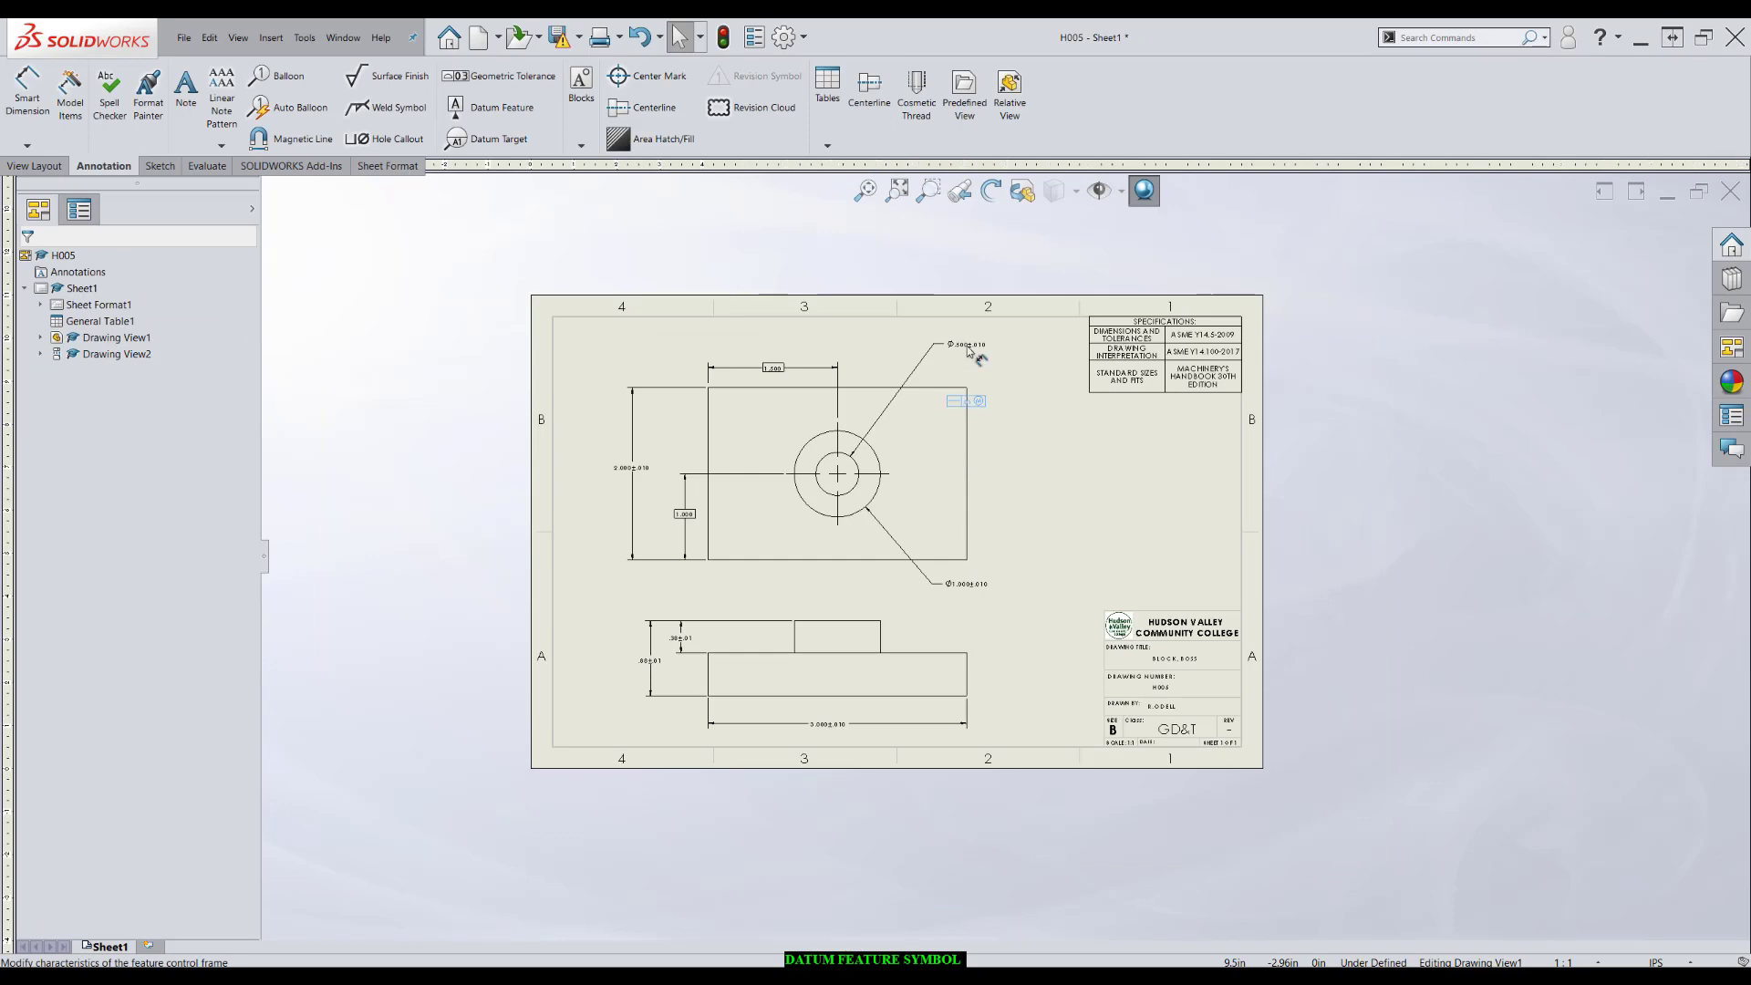
scroll(974, 340, "down", 5)
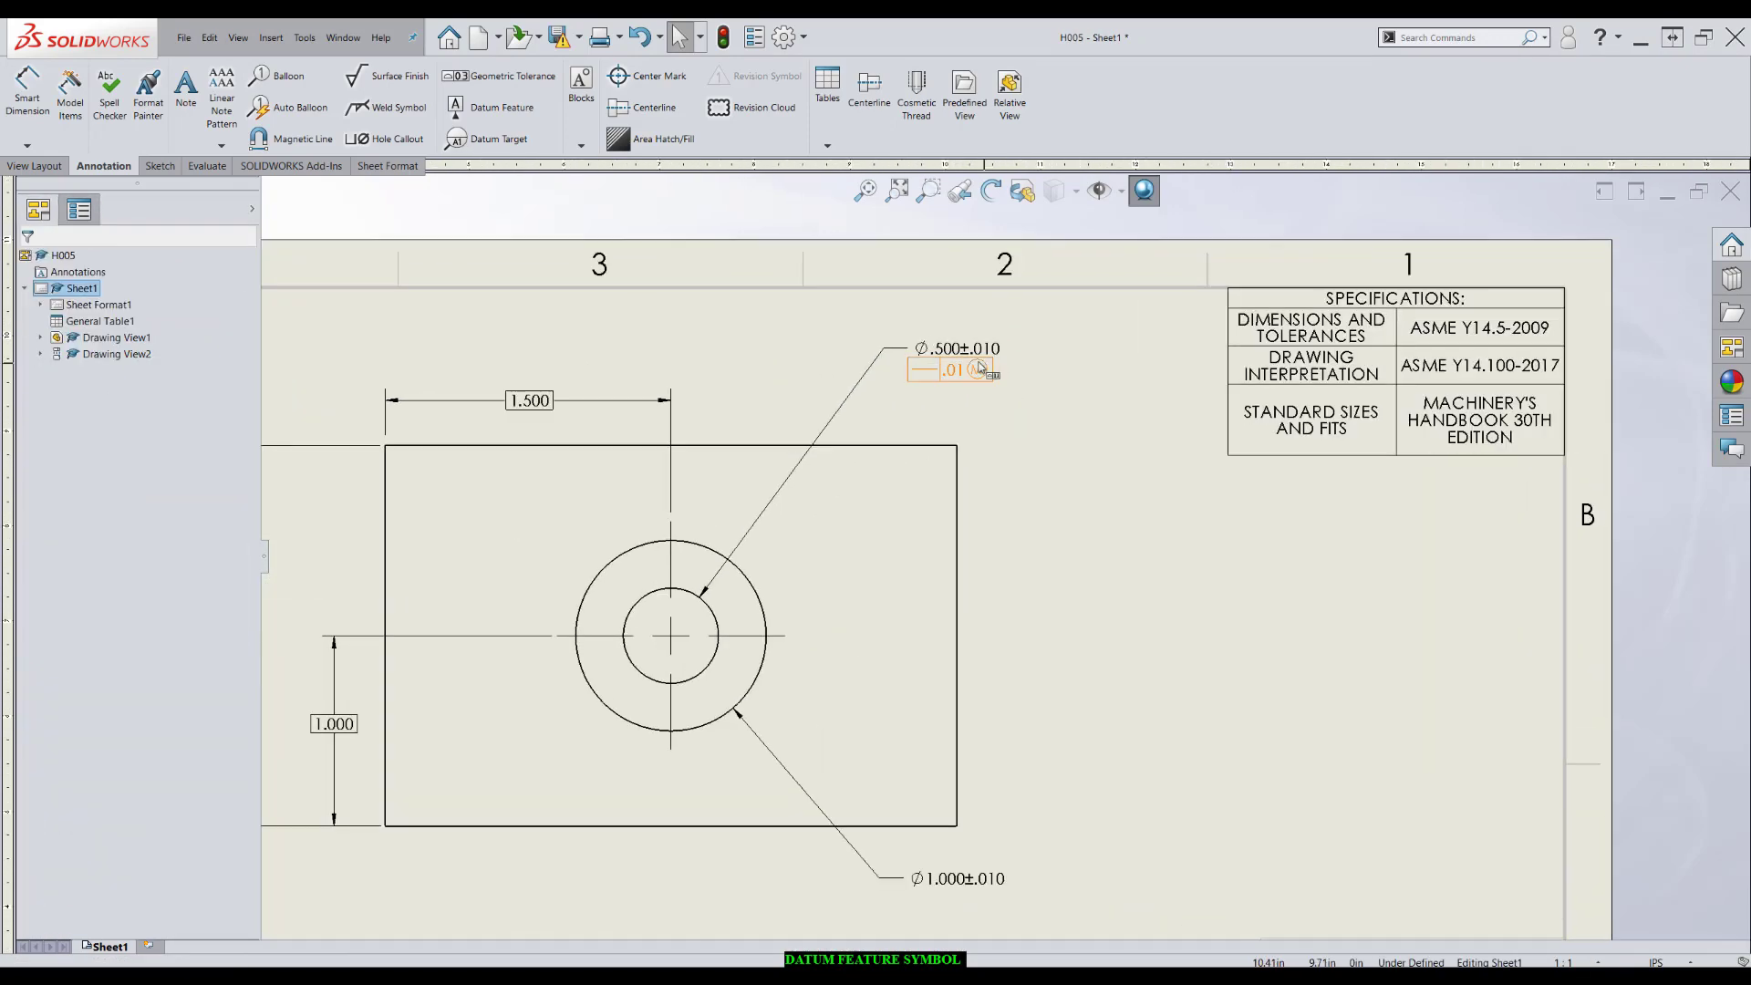
left_click(493, 106)
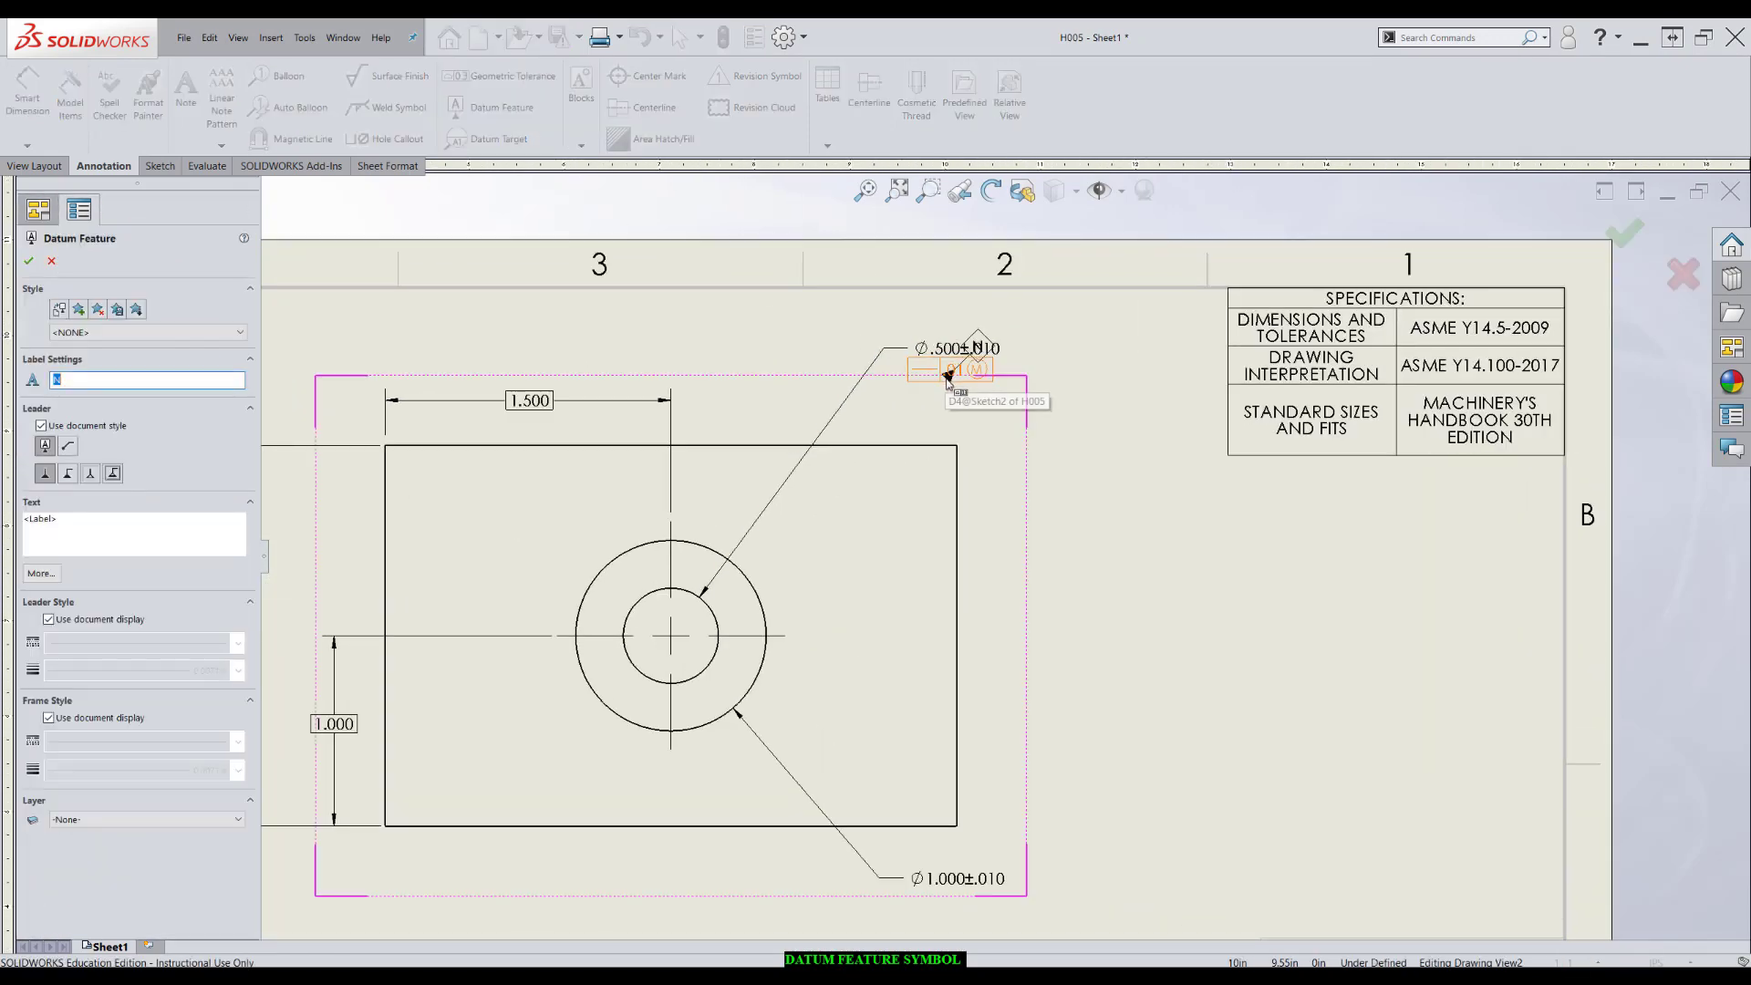
left_click(948, 470)
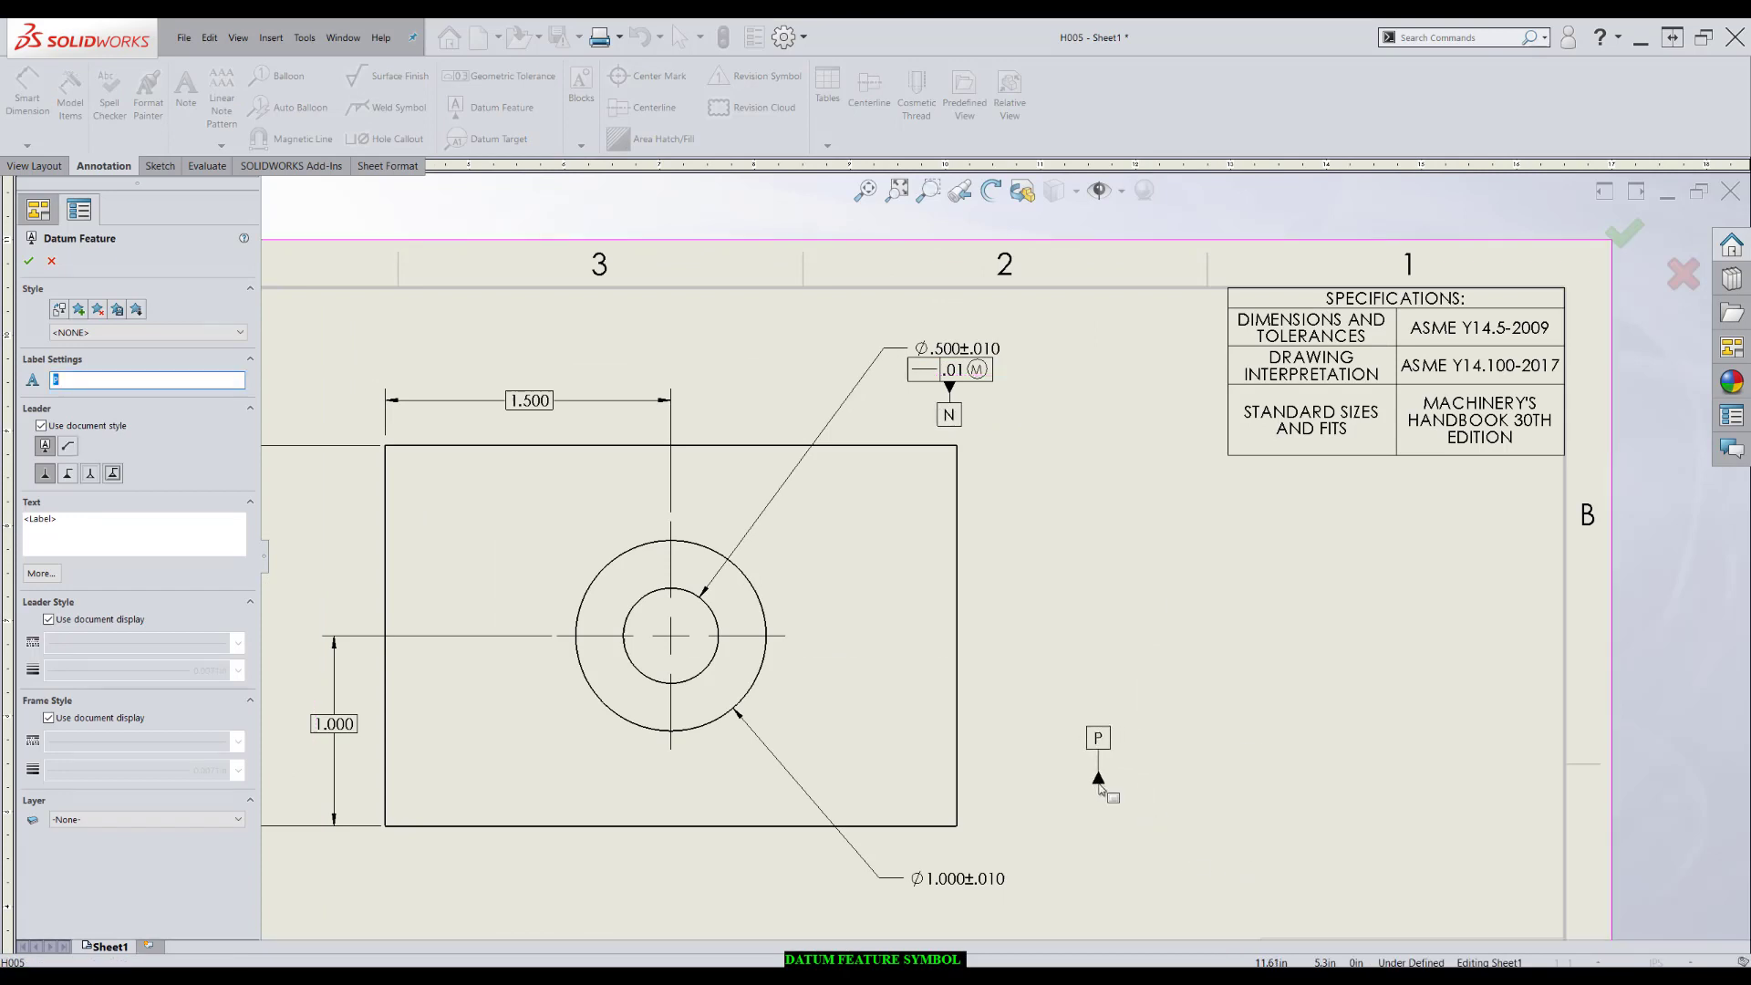
scroll(1098, 781, "up", 2)
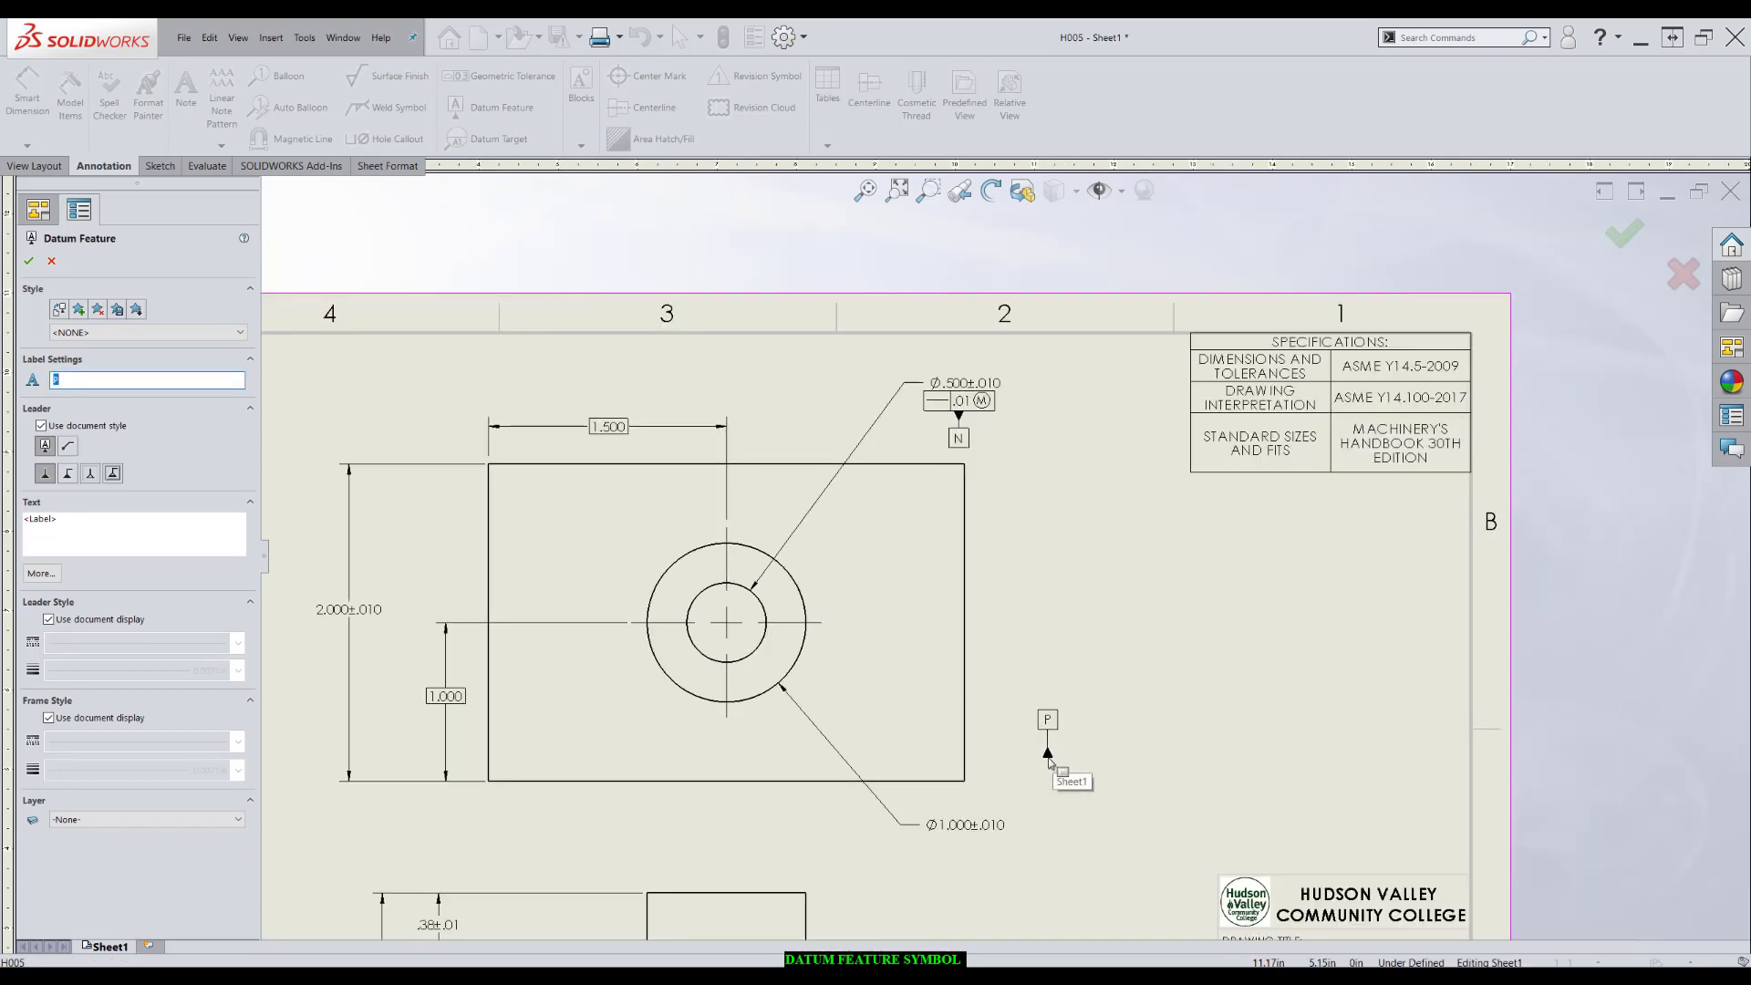
key("Escape")
key("f")
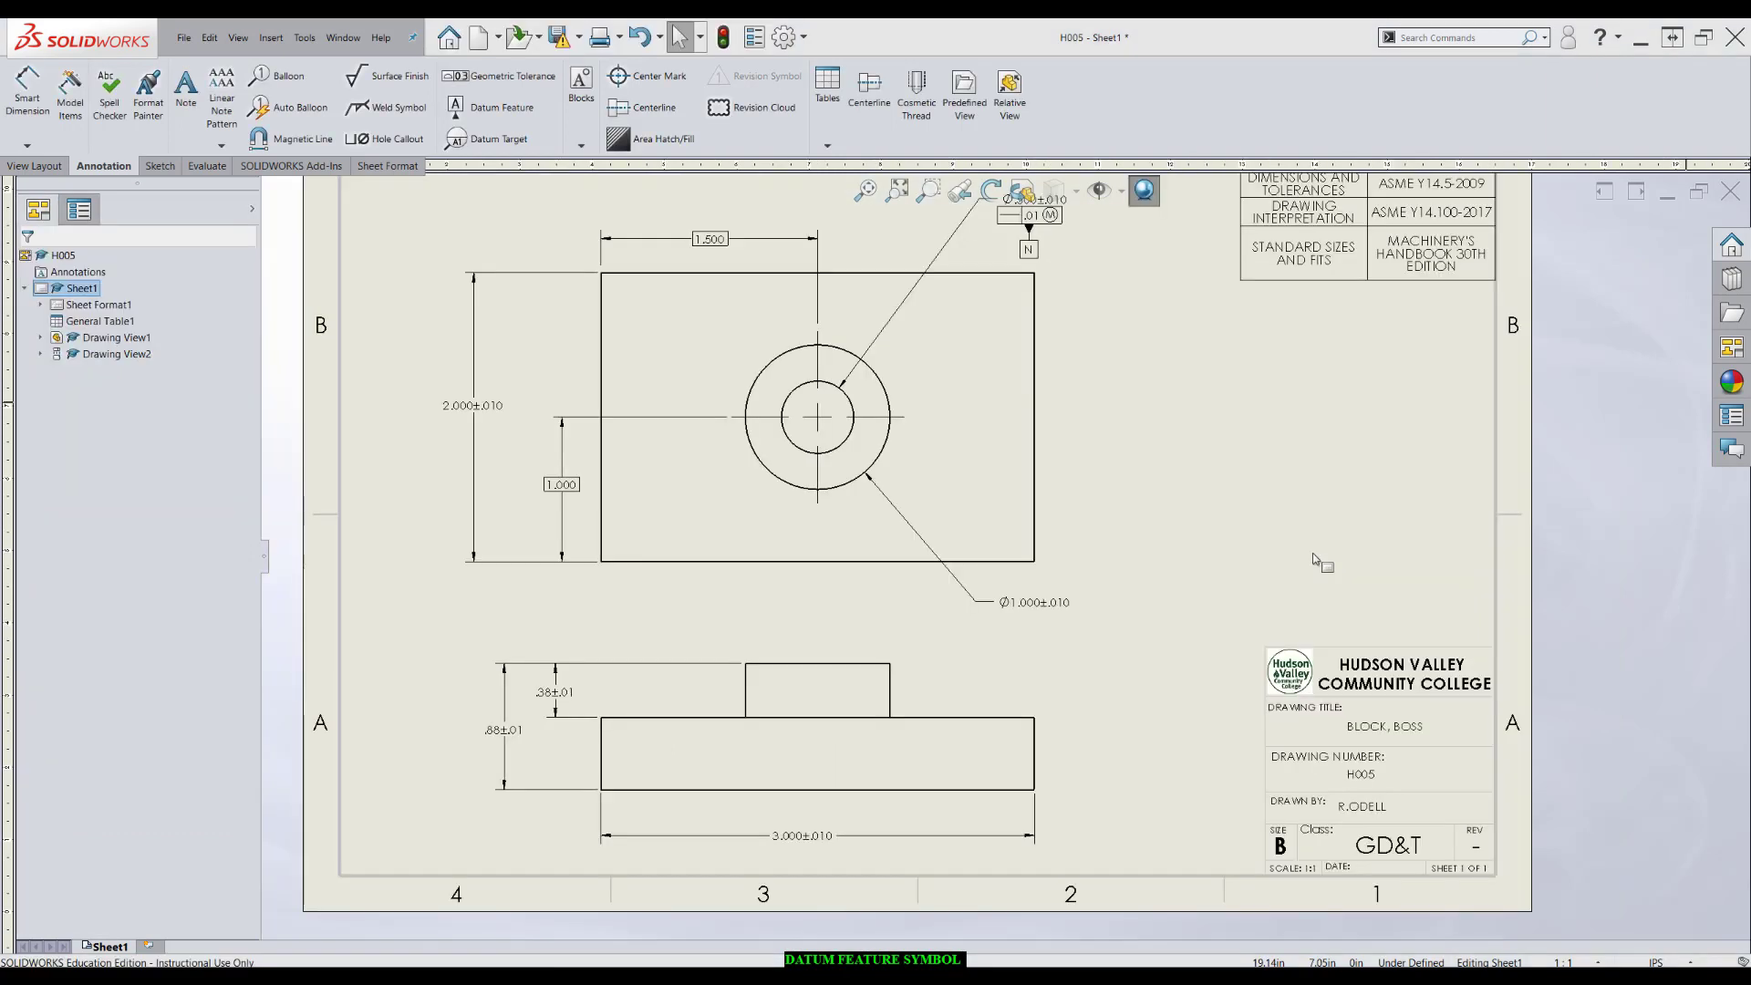
Step: Move the Ø1.000 diameter dimension onto the boss in the front view
left_click(1033, 605)
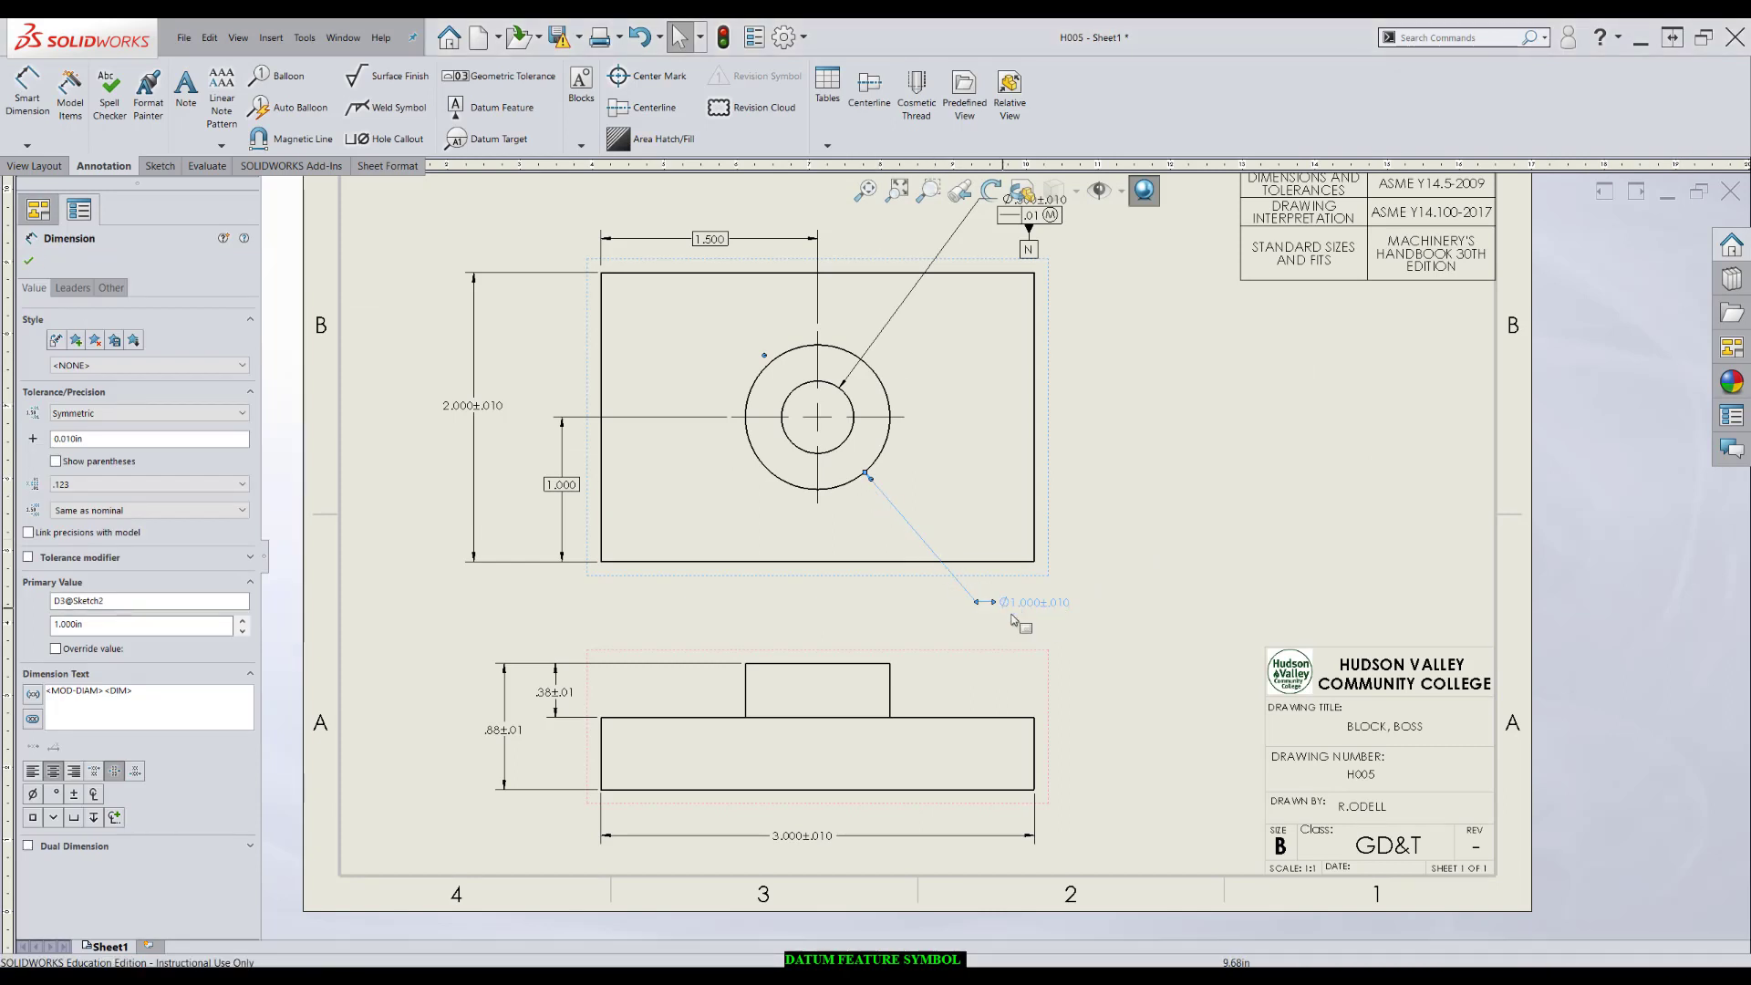
left_click_drag(1021, 608, 823, 619, "shift")
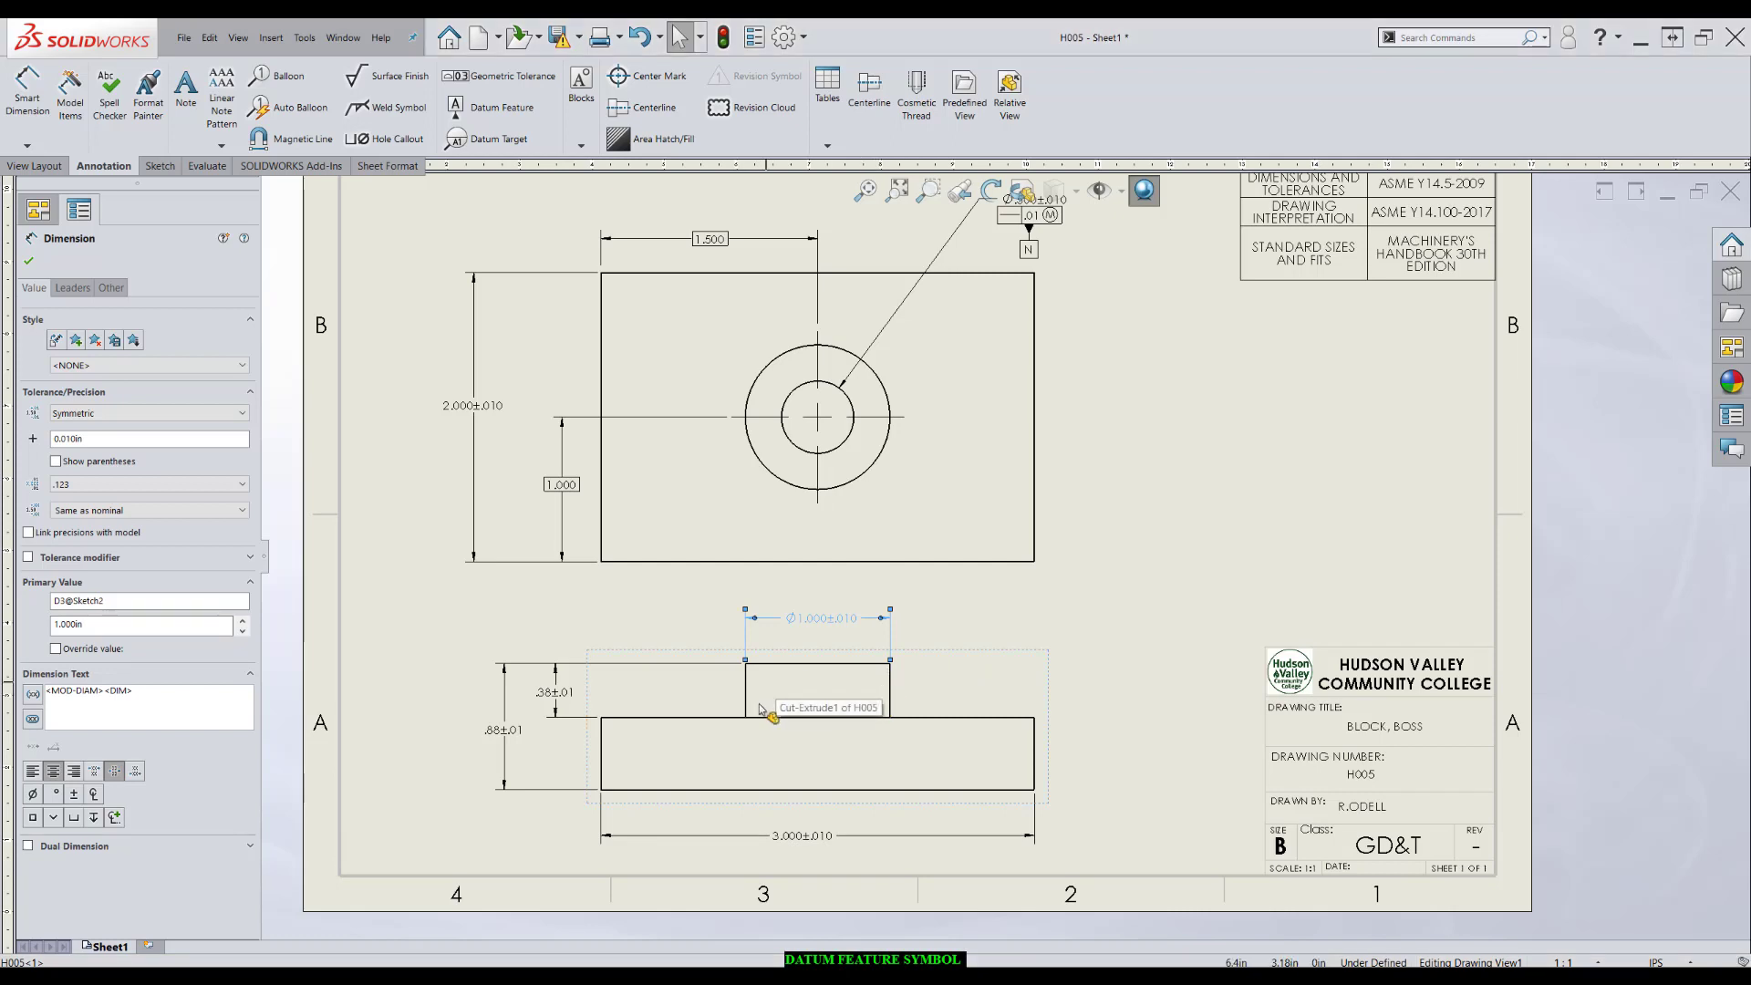
left_click(994, 638)
scroll(811, 704, "up", 2)
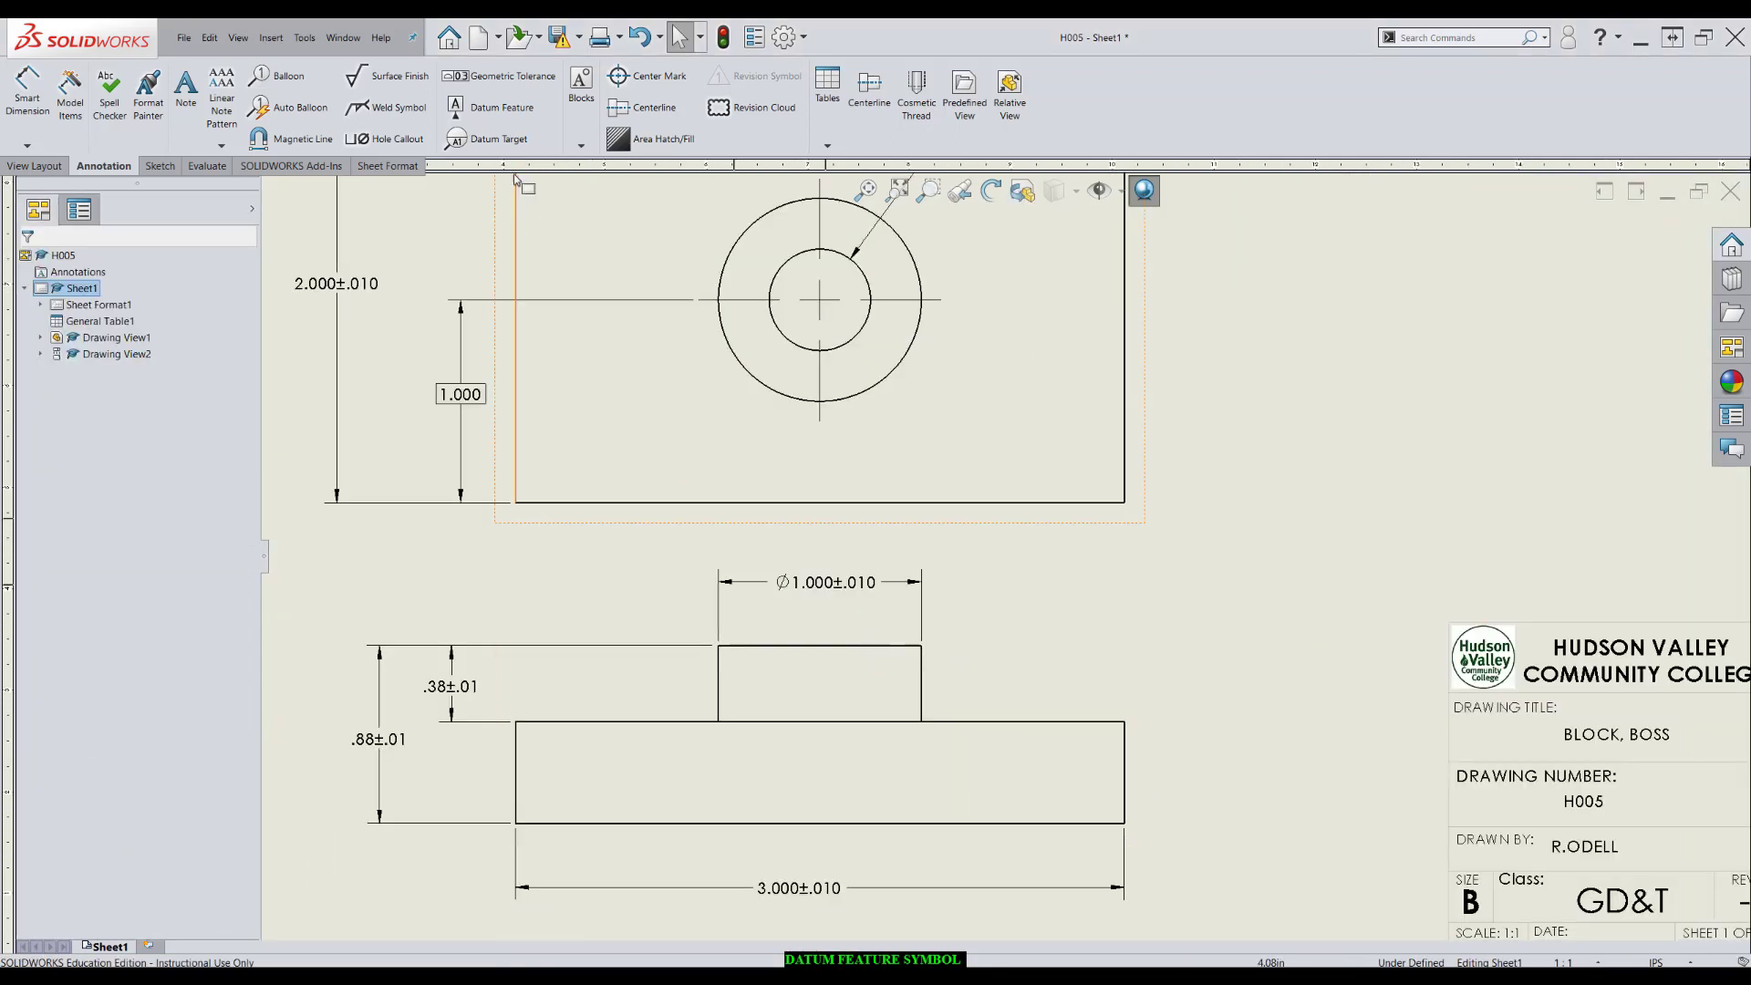
Step: Attach datum feature P to the Ø1.000 dimension and position it at the dimension's left end
left_click(505, 123)
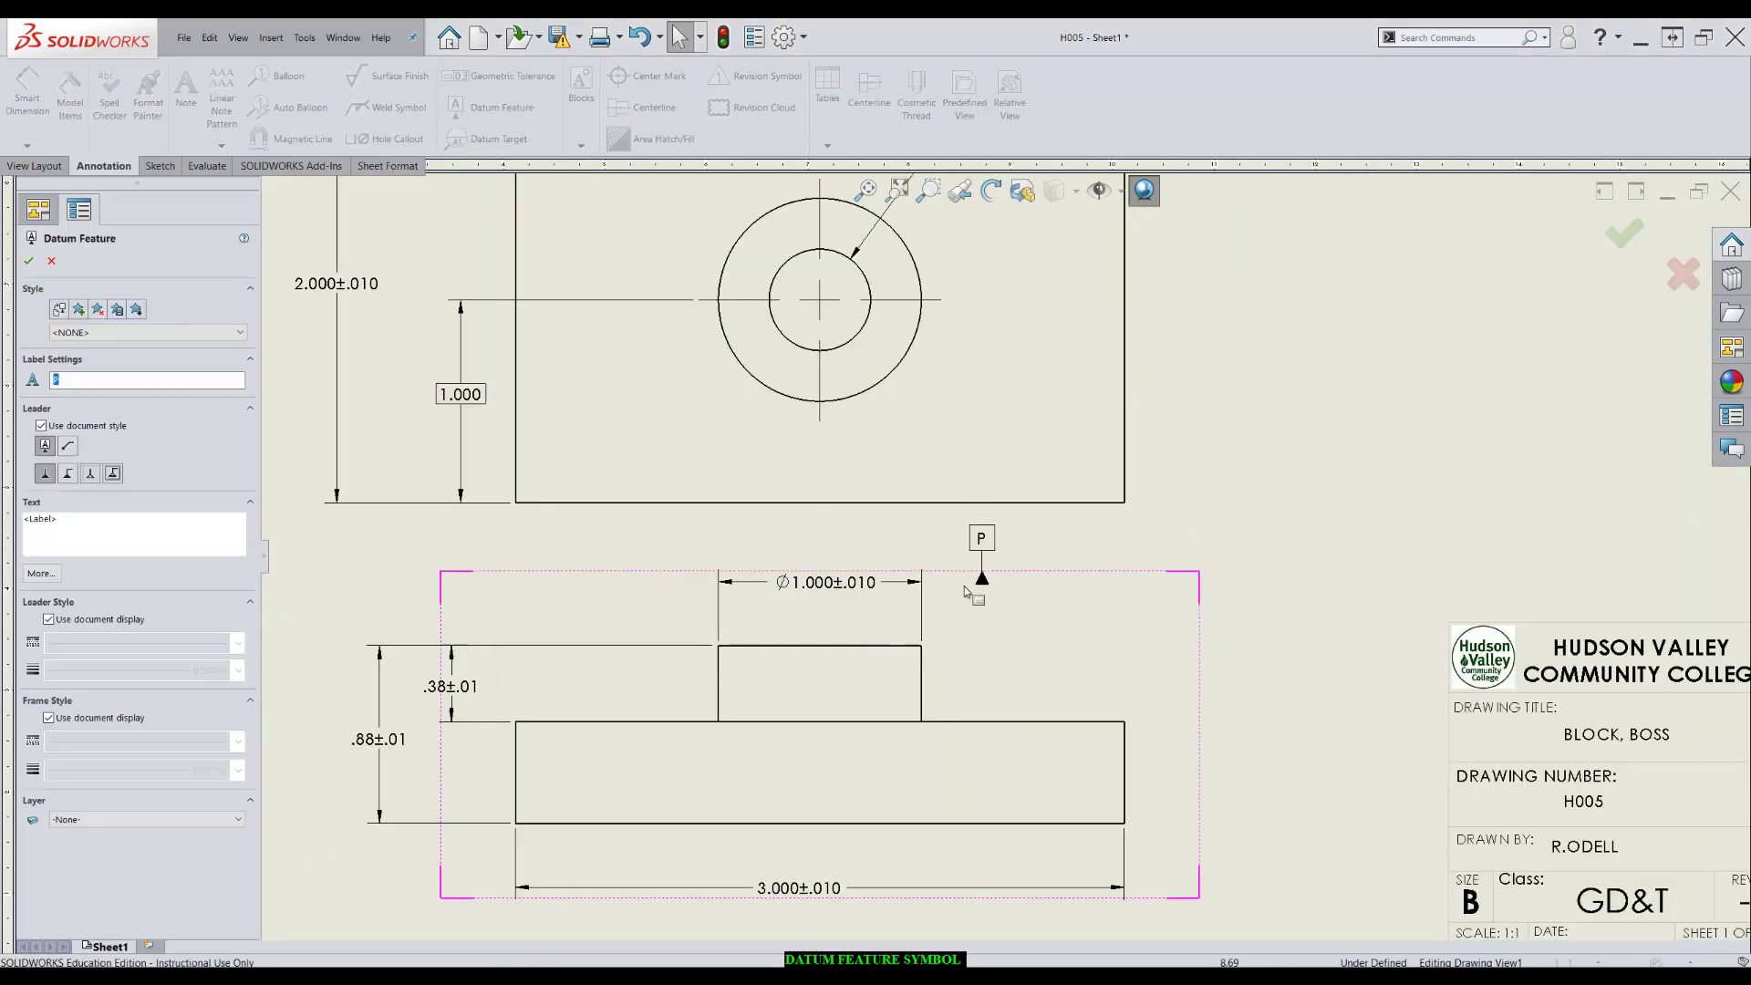
left_click(906, 590)
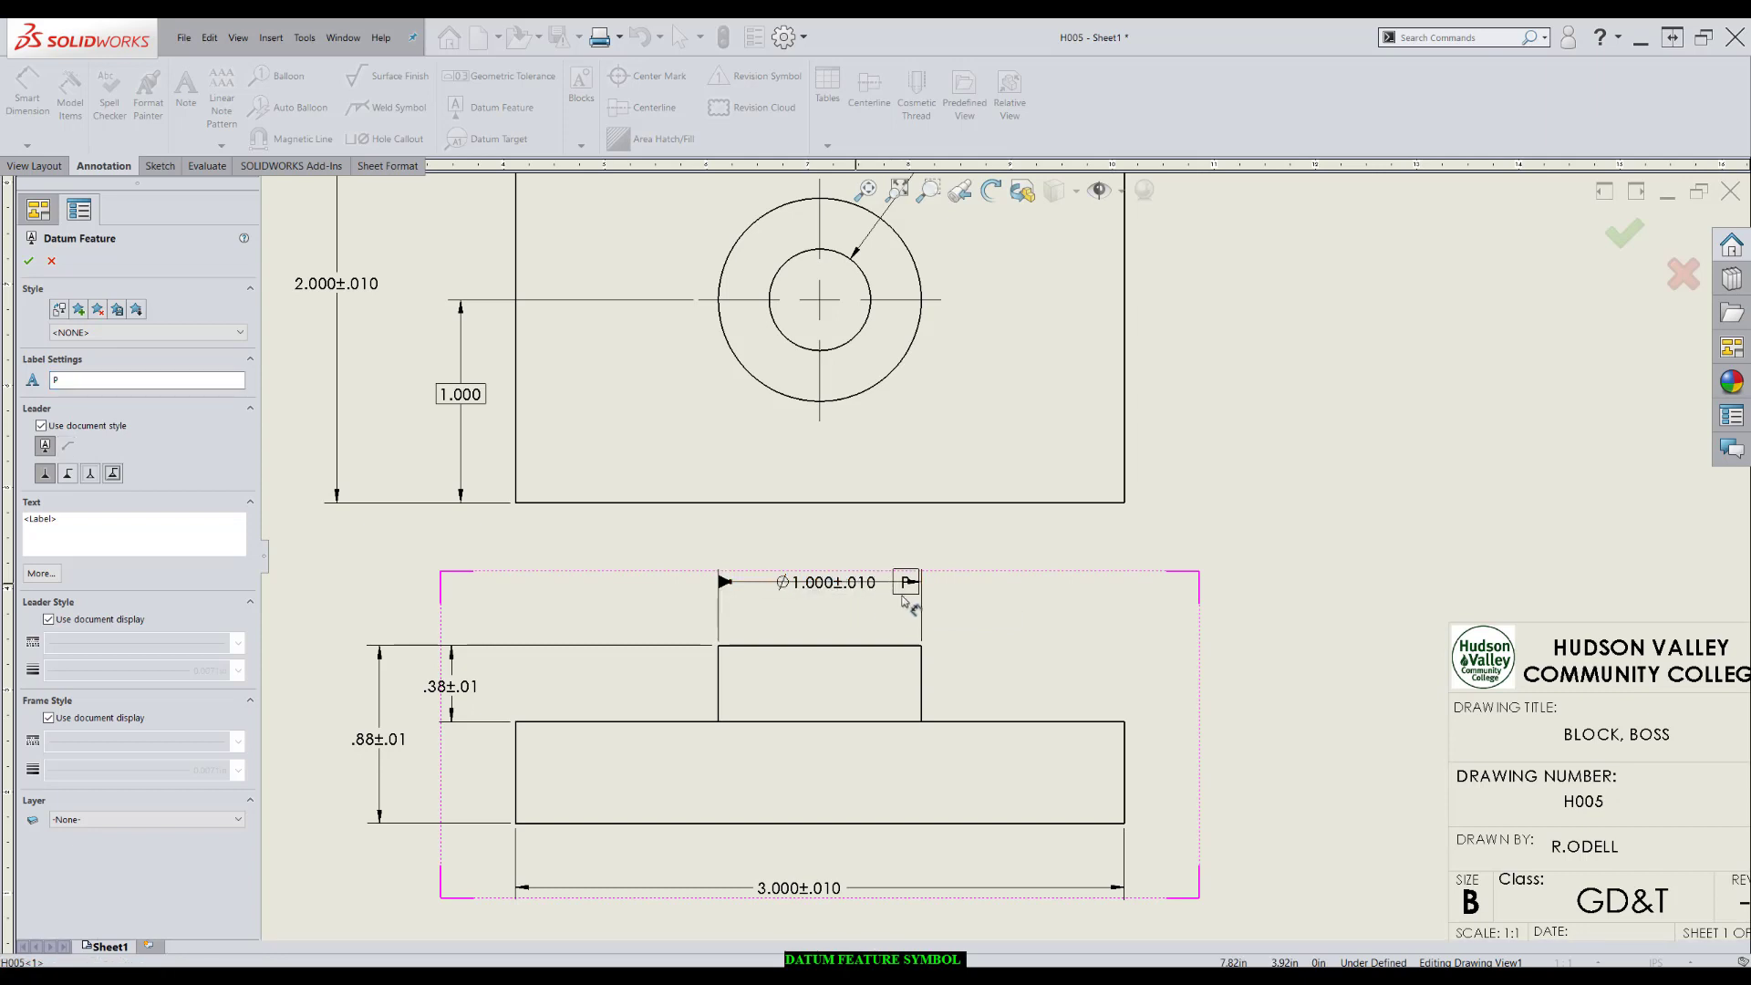
left_click(958, 602)
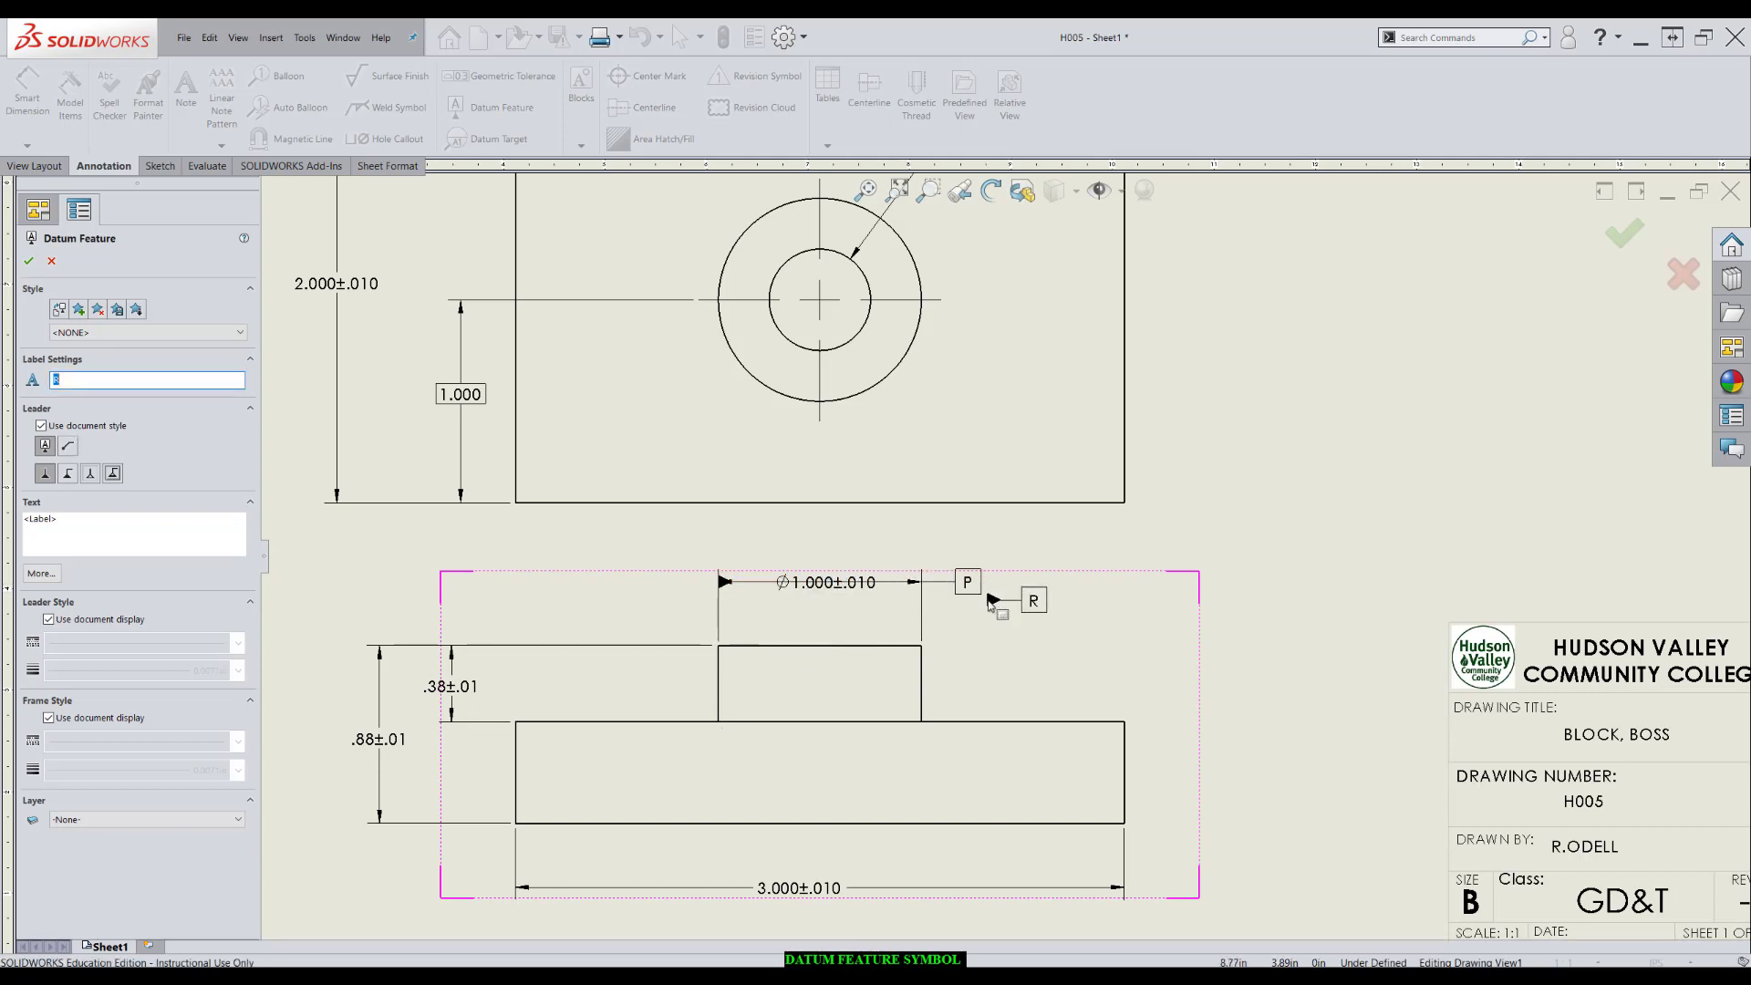
key("Escape")
left_click_drag(967, 583, 651, 583)
left_click(802, 872)
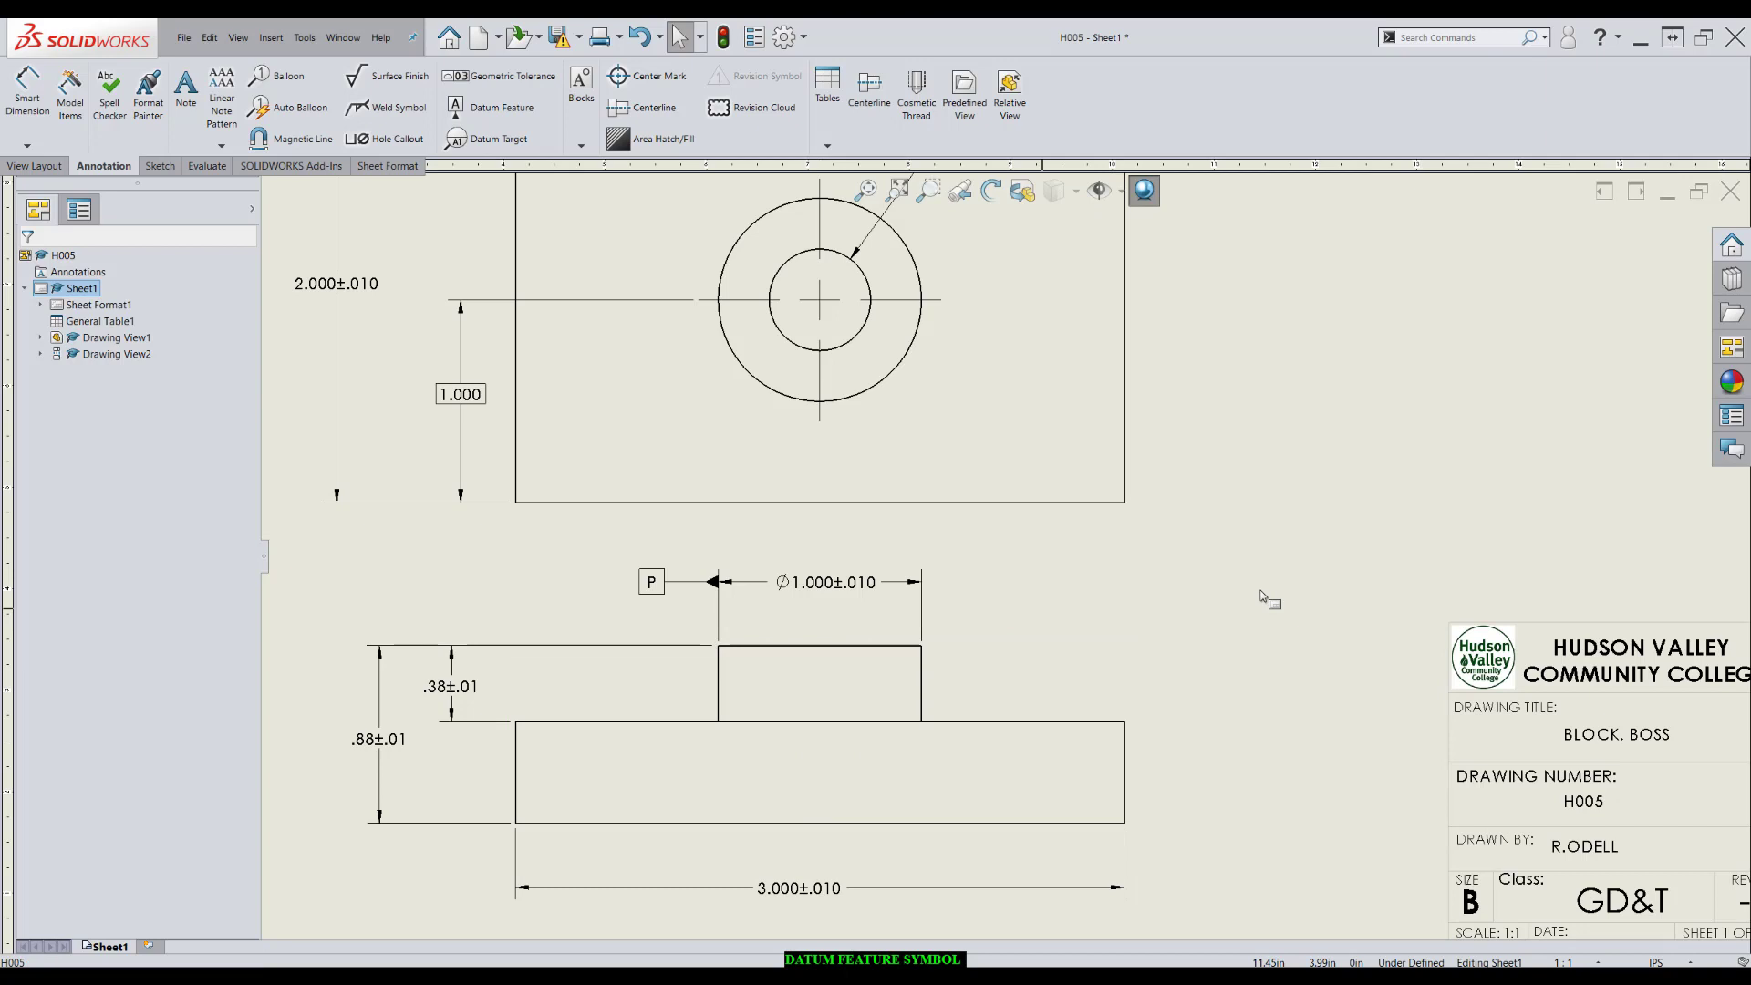
Step: Add a vertical centerline between the boss's left and right edges in the front view
left_click(869, 88)
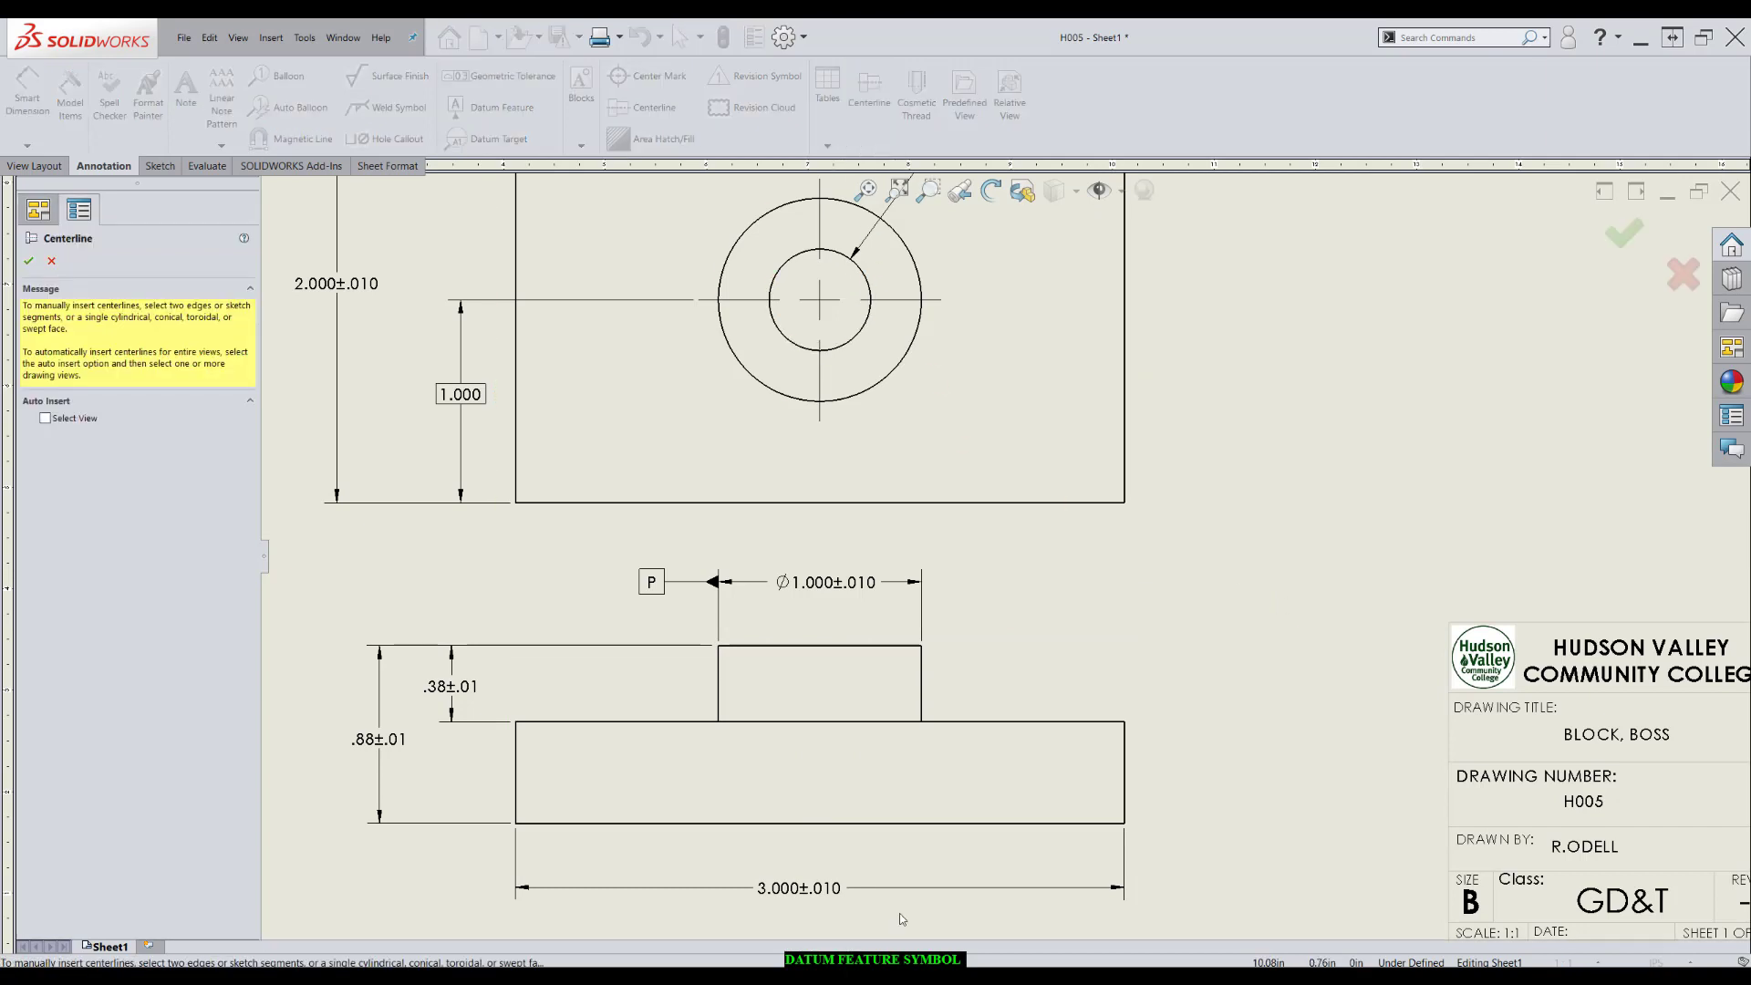
left_click(719, 700)
left_click(921, 698)
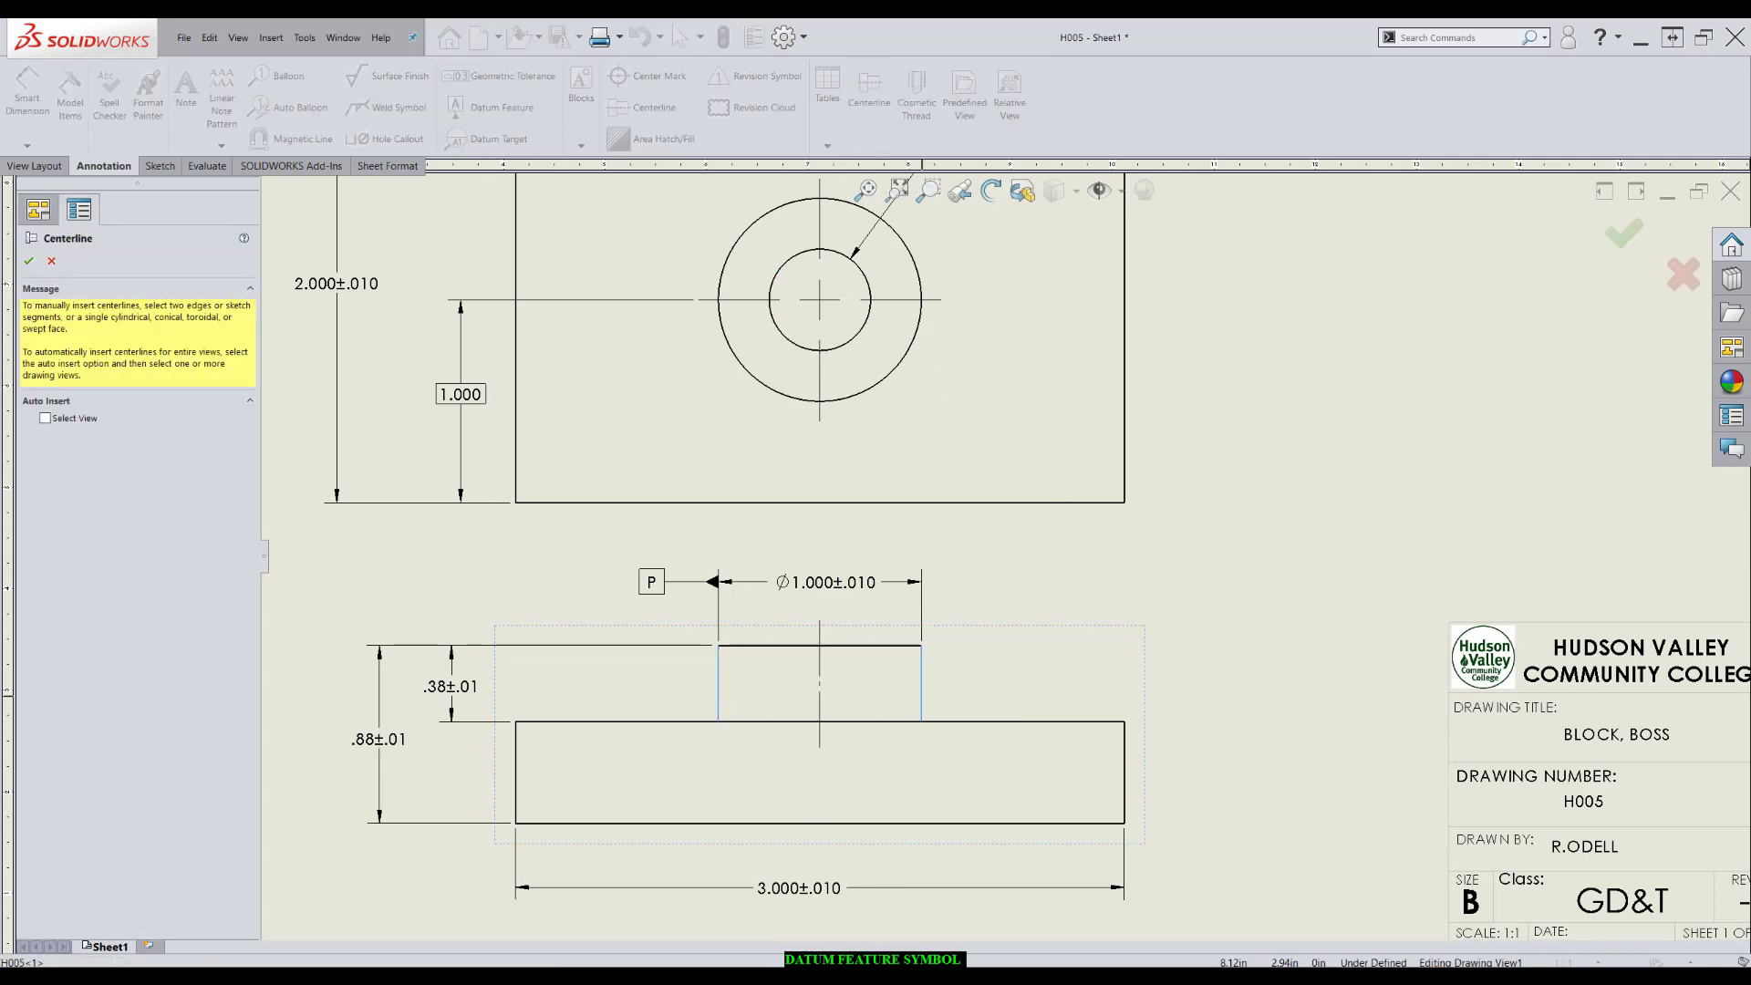
left_click(28, 261)
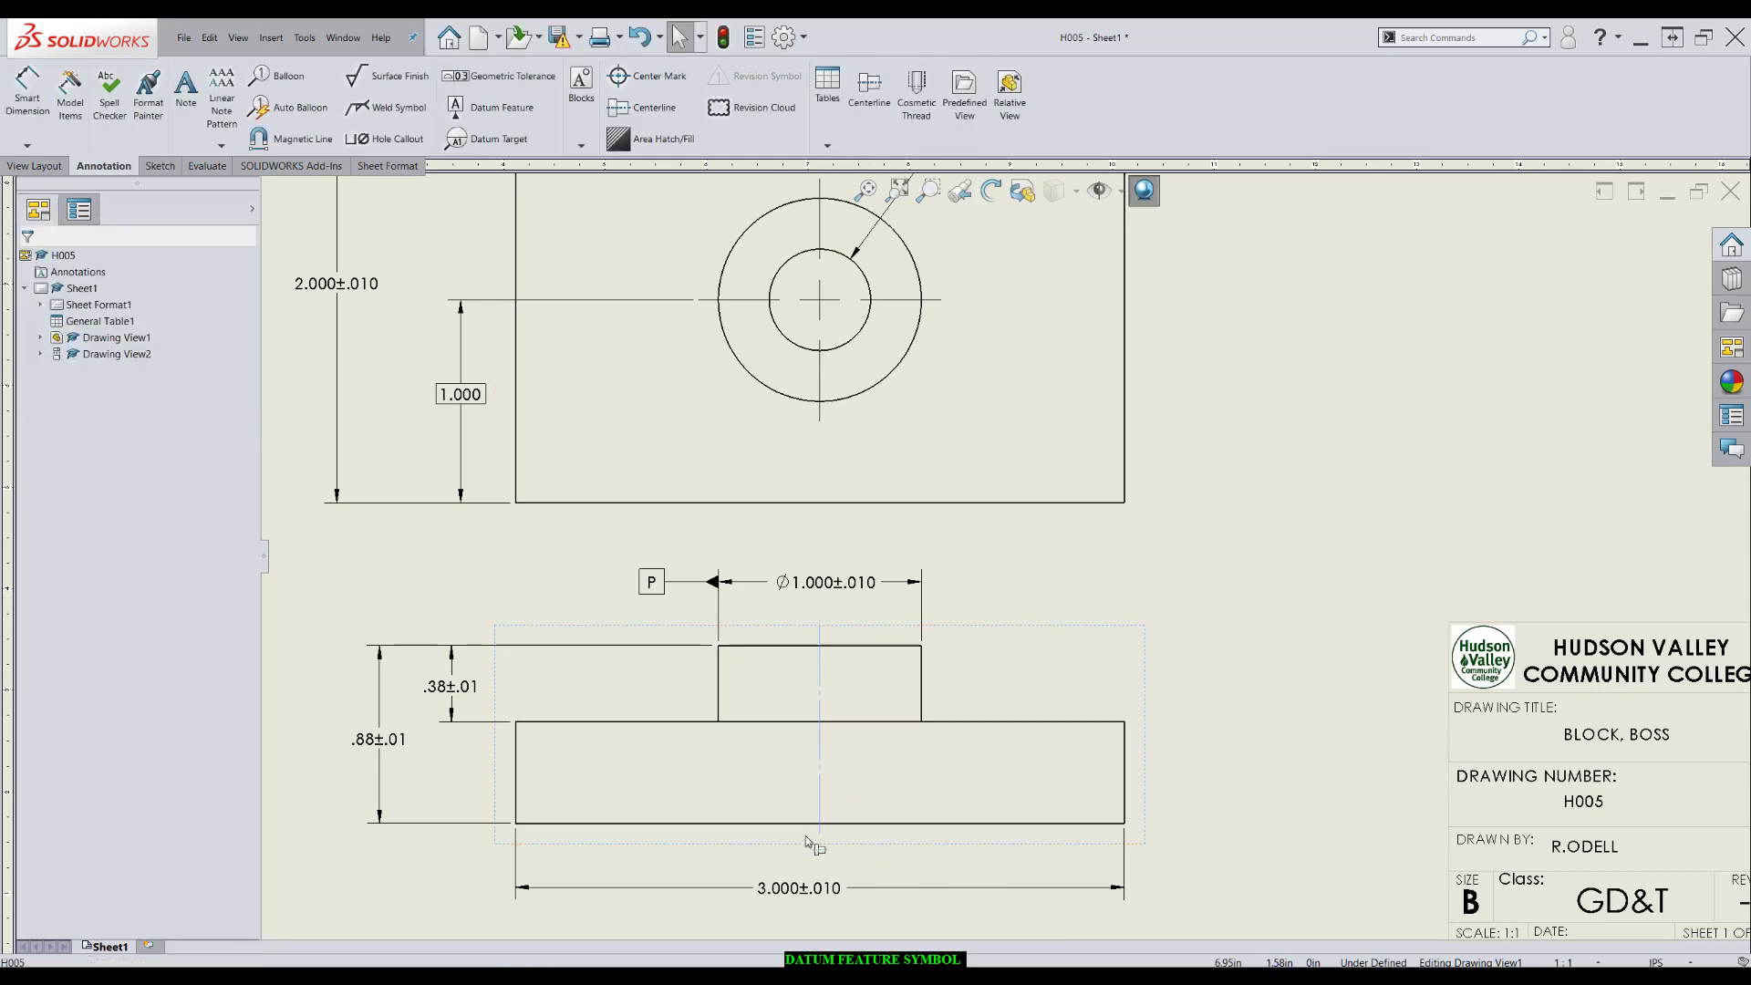
left_click(1330, 651)
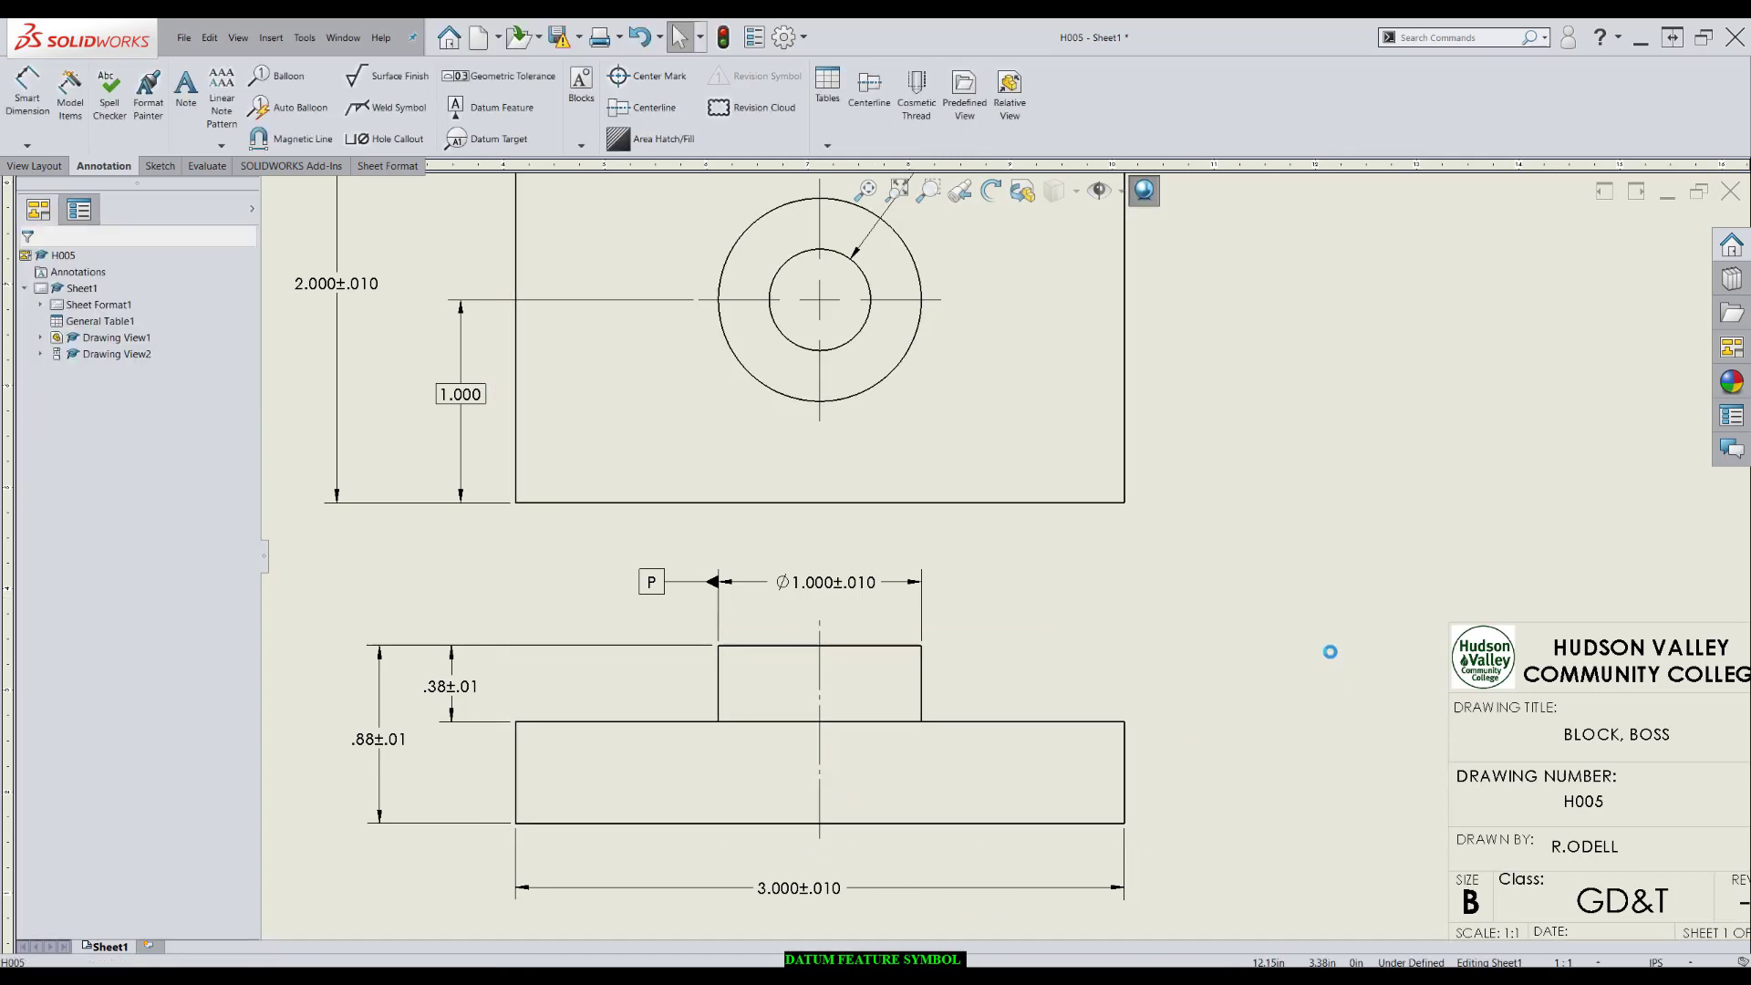